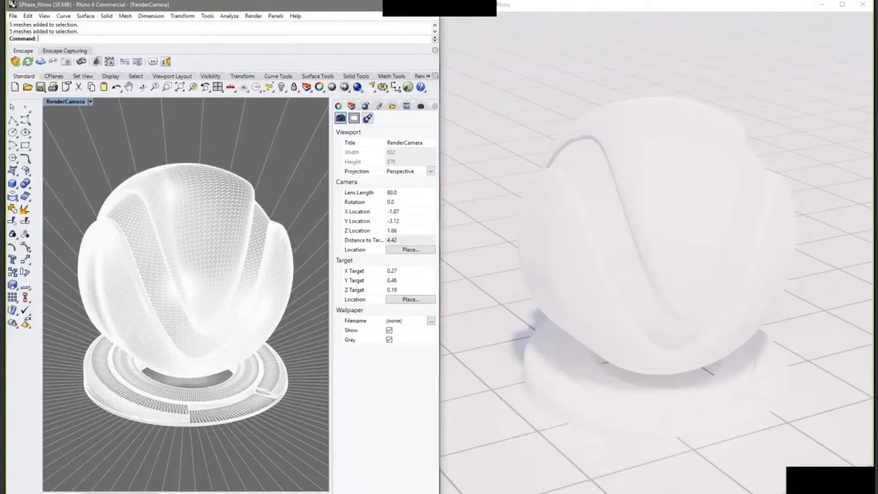
- Switch to the browser and reload the Latest Textures page on textures.com
key(alt+Tab)
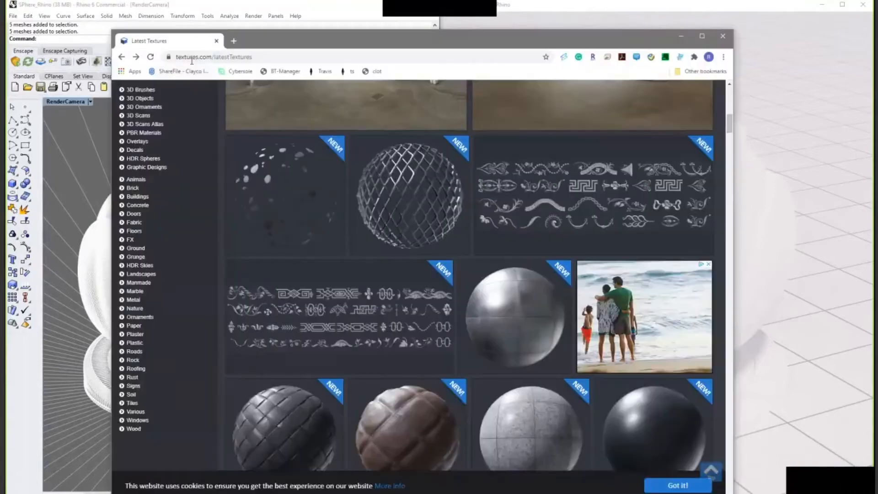
drag(212, 57, 279, 58)
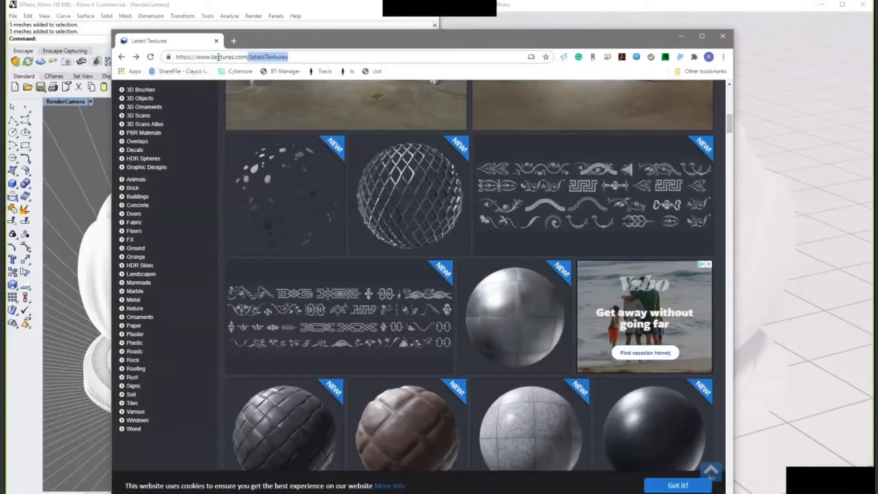
scroll(194, 156, up, 4)
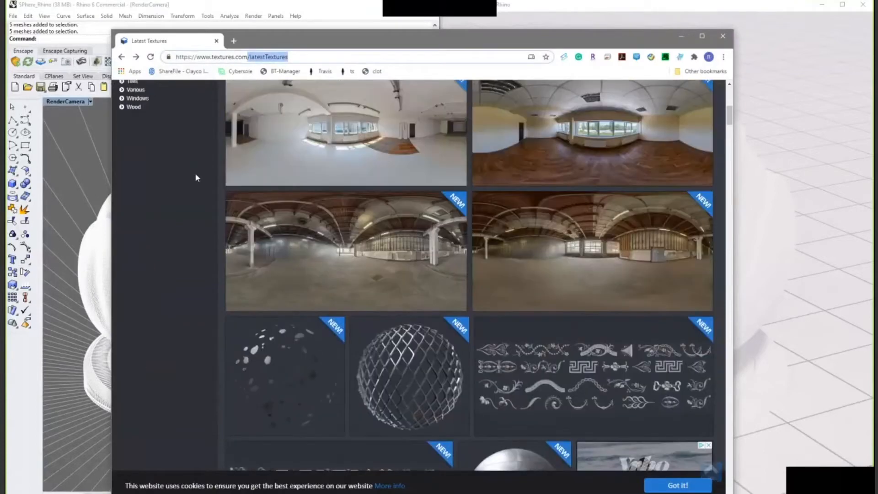
scroll(194, 173, up, 10)
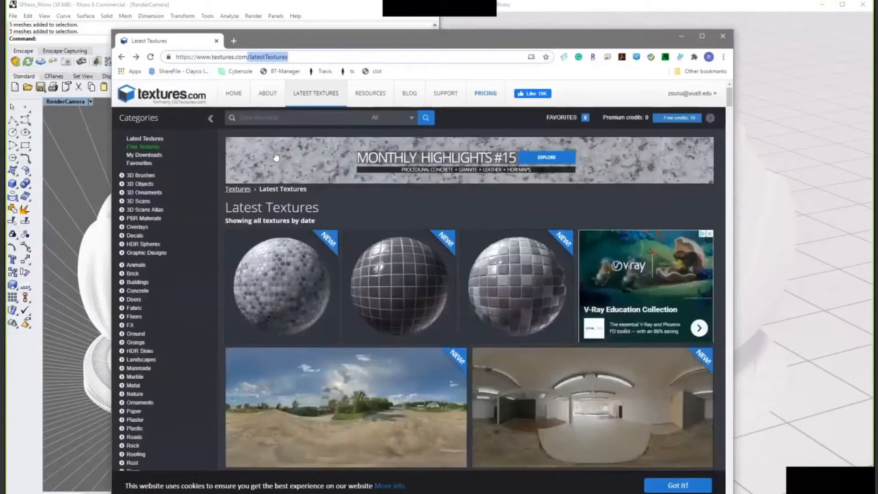
click(322, 96)
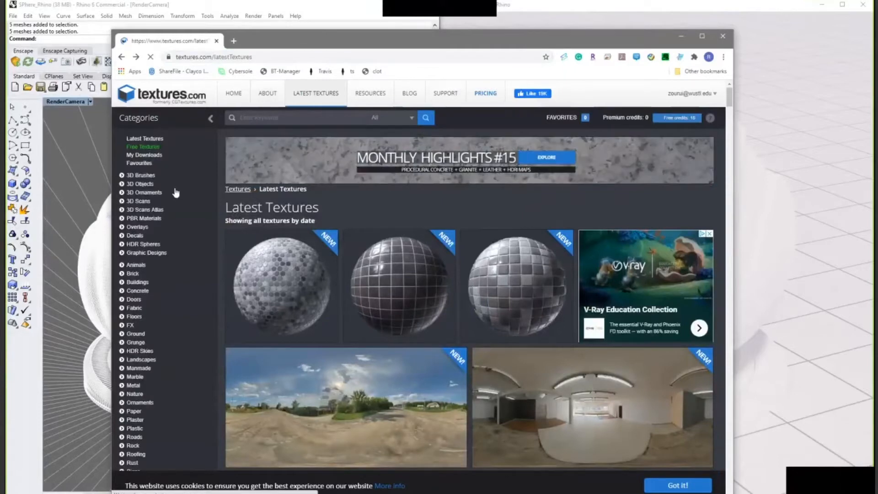
- Browse the Concrete category and open the ConcreteBare0356 texture from its Bare subcategory
scroll(146, 201, down, 3)
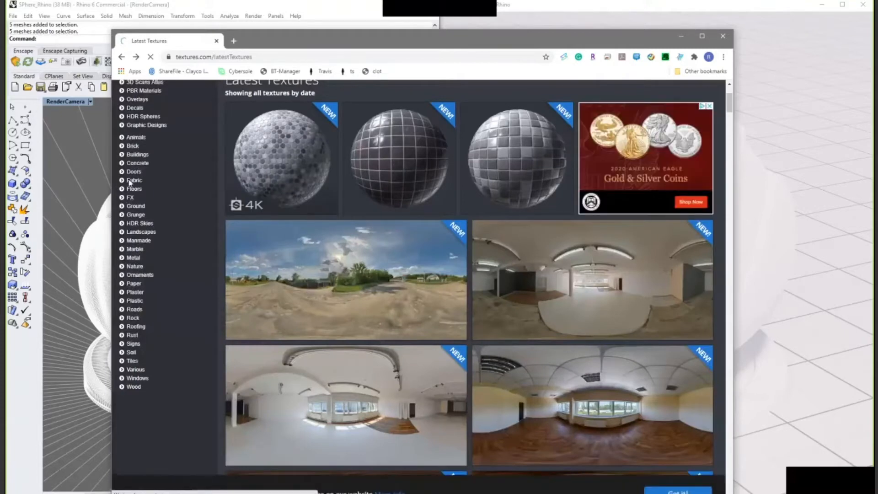
click(139, 165)
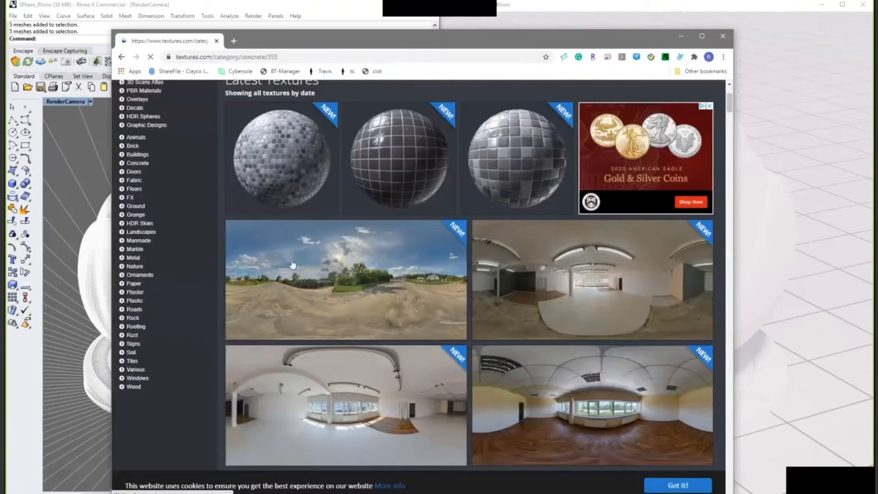
scroll(394, 302, down, 5)
scroll(392, 304, down, 10)
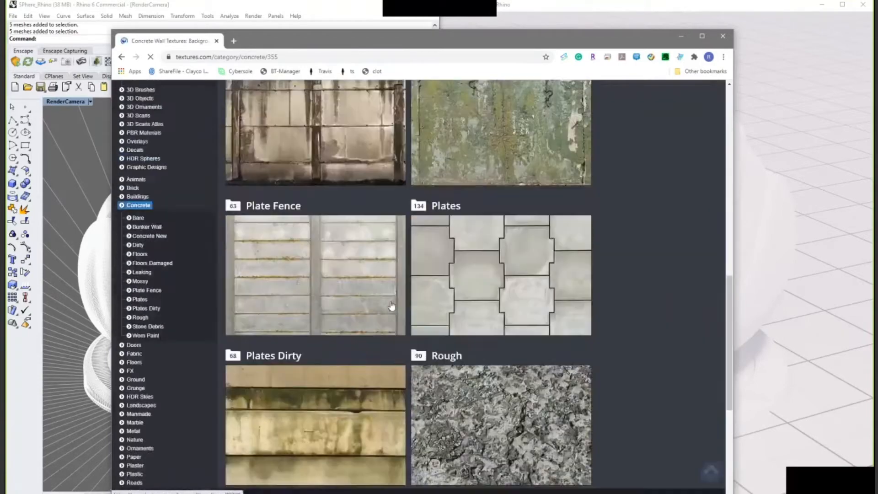
scroll(352, 274, up, 15)
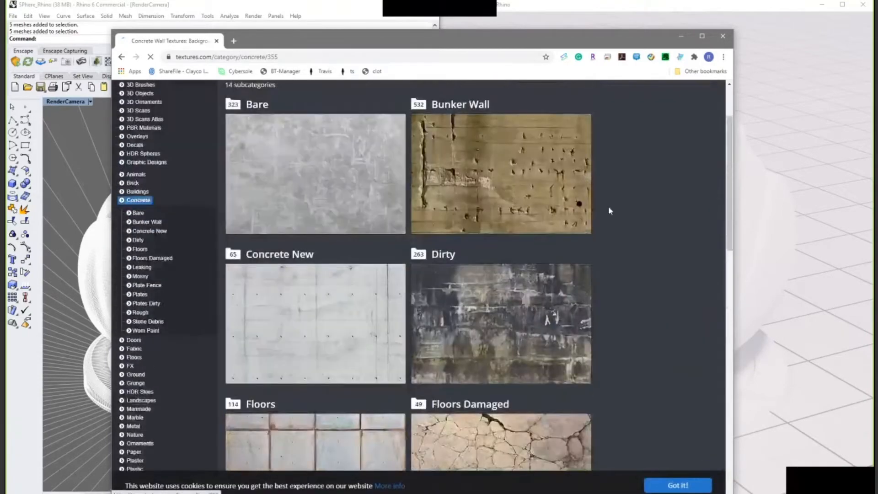
click(357, 221)
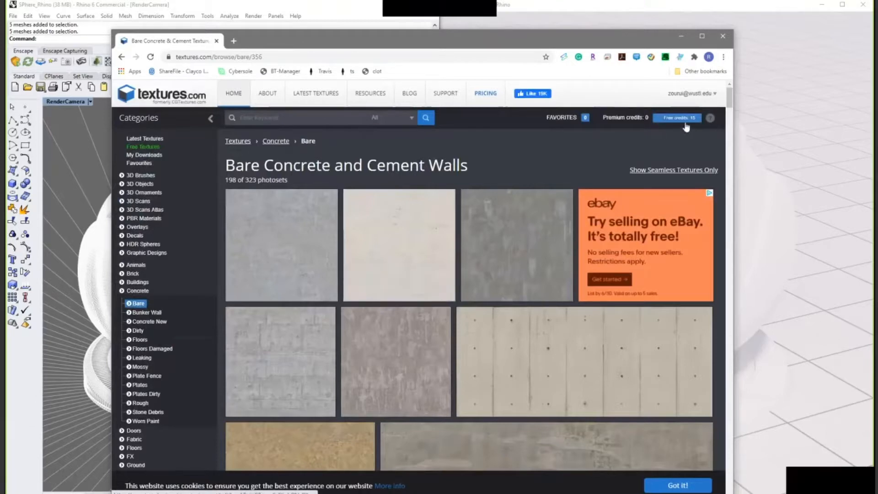
click(372, 231)
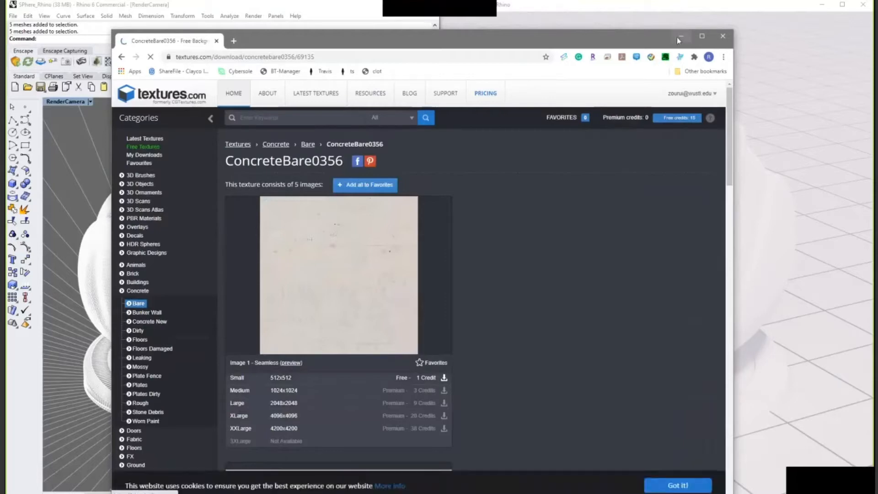
- Look through the Branches textures in the Nature category and return to Rhino
scroll(137, 333, down, 7)
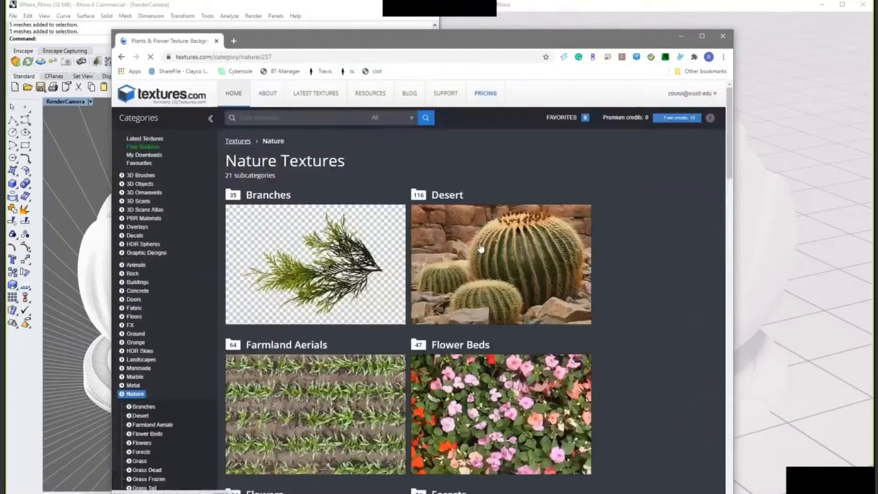
scroll(305, 256, down, 1)
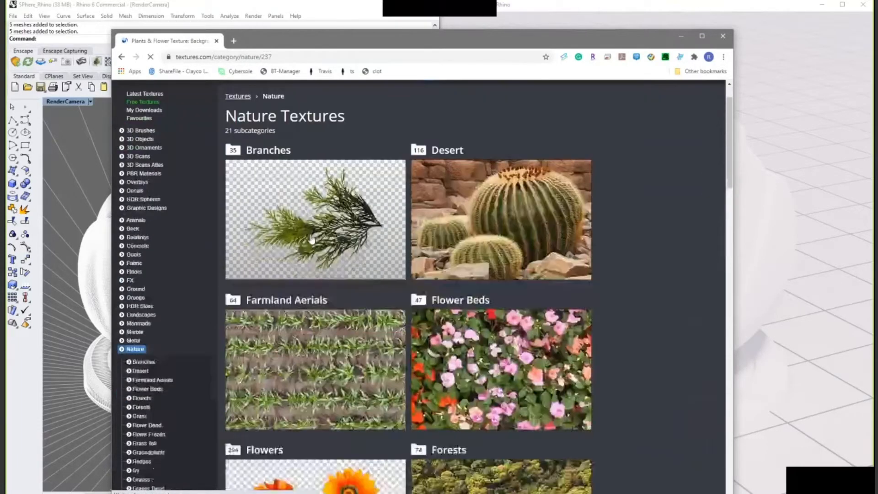
click(361, 250)
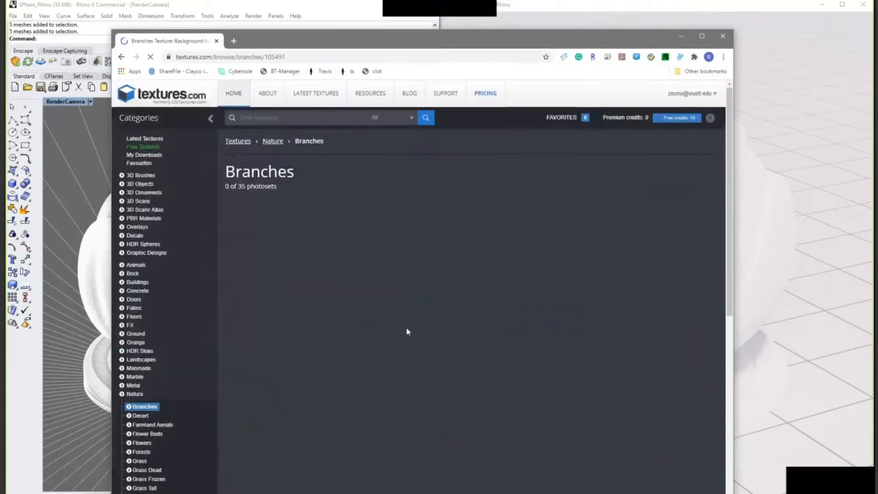
scroll(404, 326, down, 10)
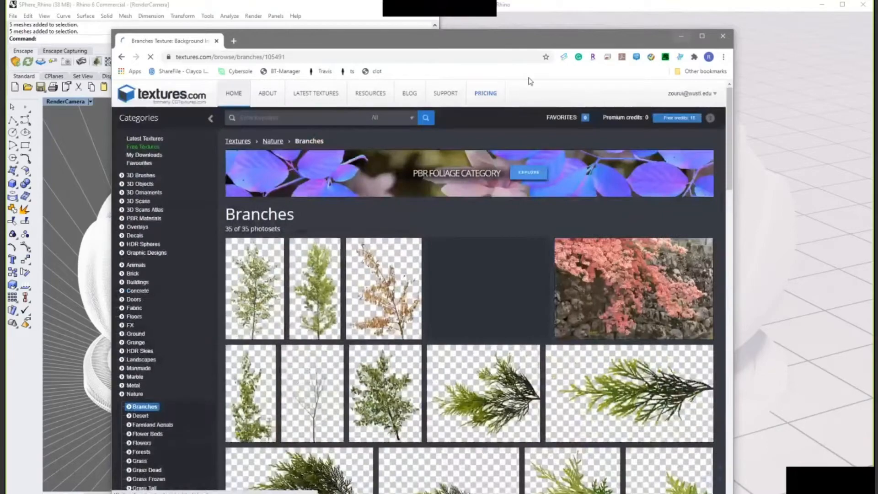
click(680, 36)
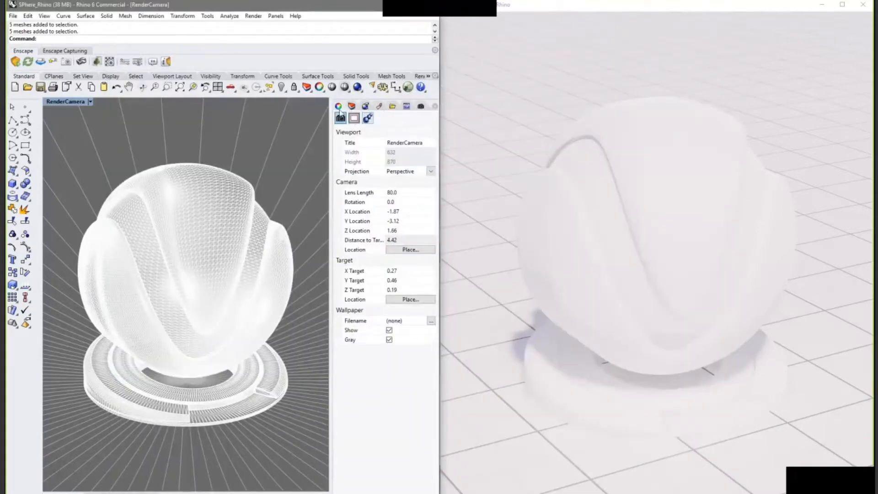
- Select the material ball's meshes and bring up the types available for a new object material
click(224, 225)
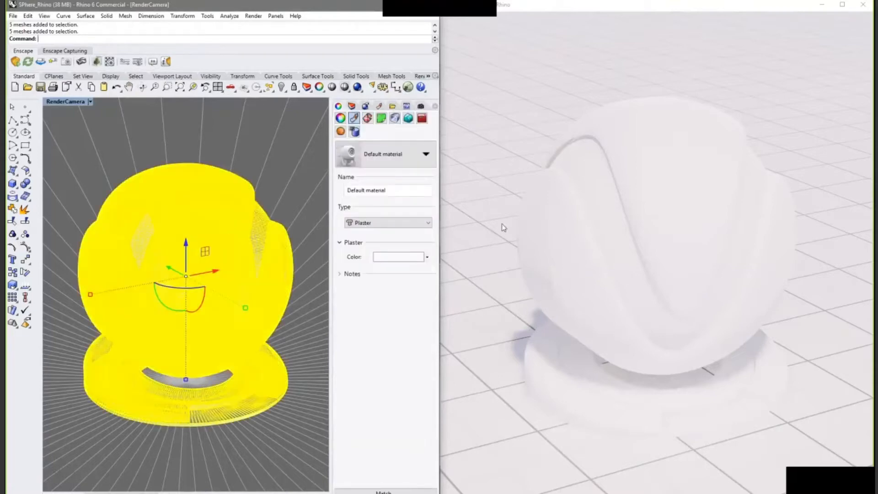
click(404, 162)
click(405, 162)
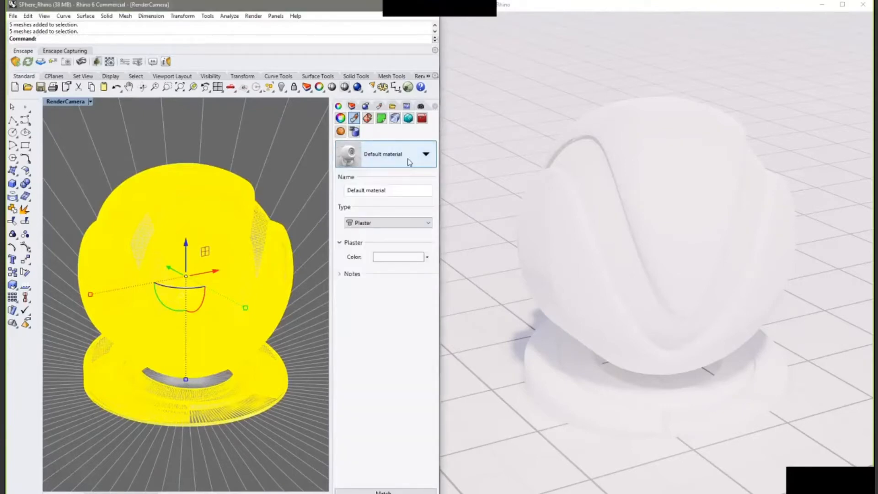
click(407, 161)
click(355, 119)
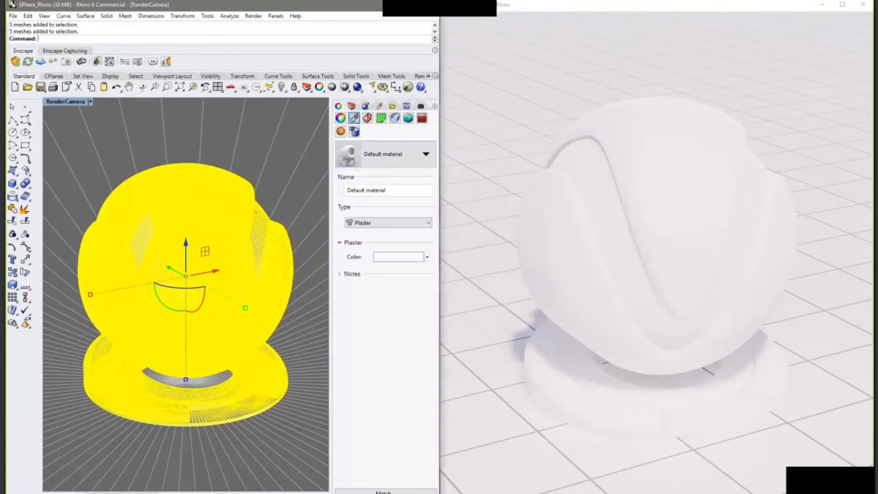
key(Escape)
click(199, 218)
click(402, 157)
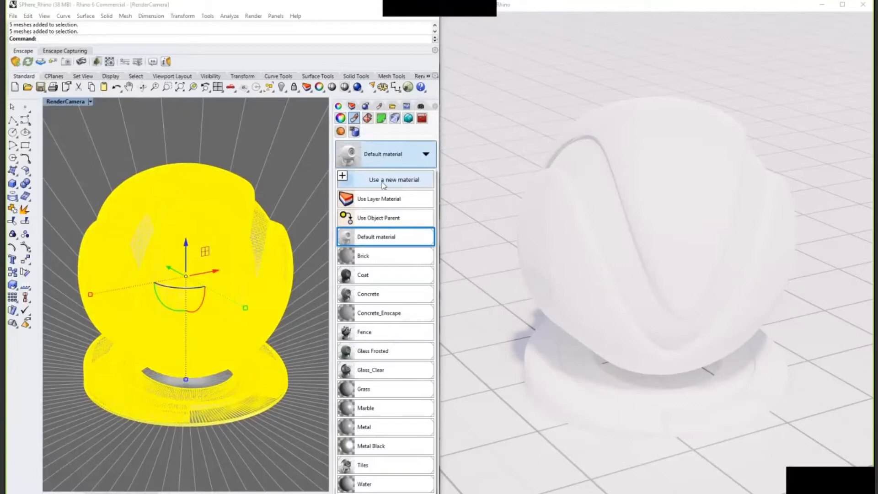
click(406, 183)
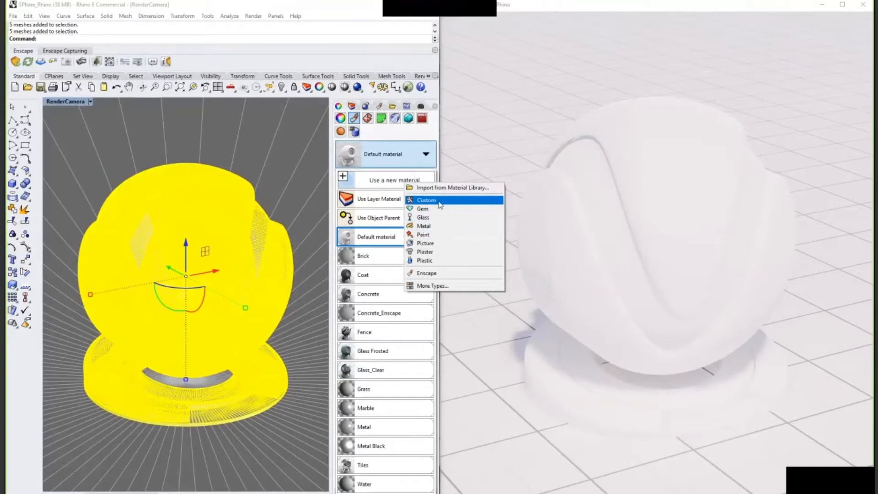
- Try the Concrete material on the selected ball, and replace it with the Concrete_Enscape material
click(410, 155)
click(411, 155)
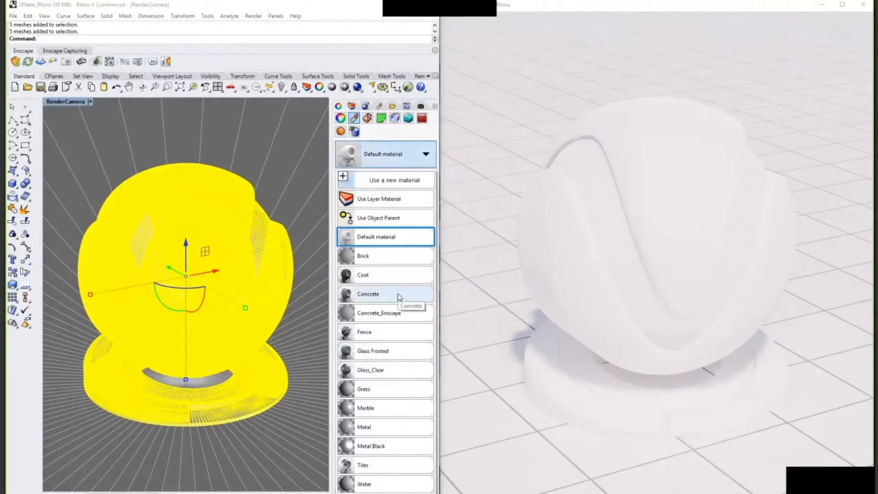
click(392, 304)
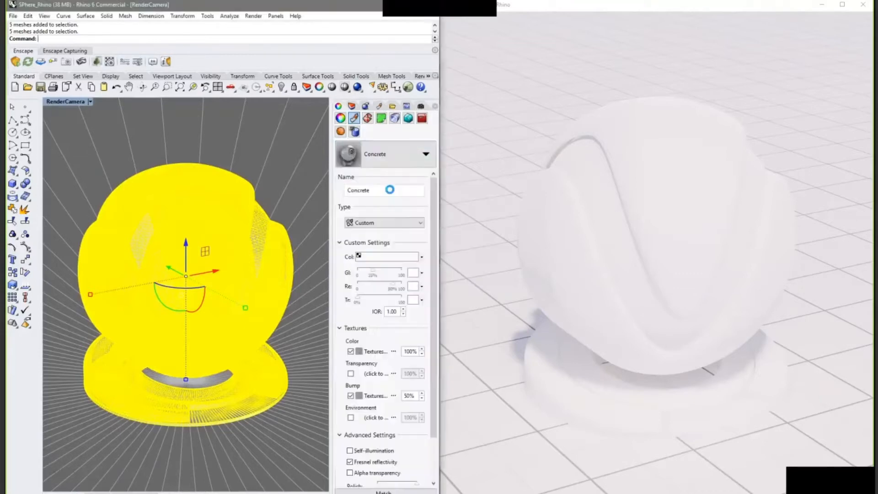
click(392, 162)
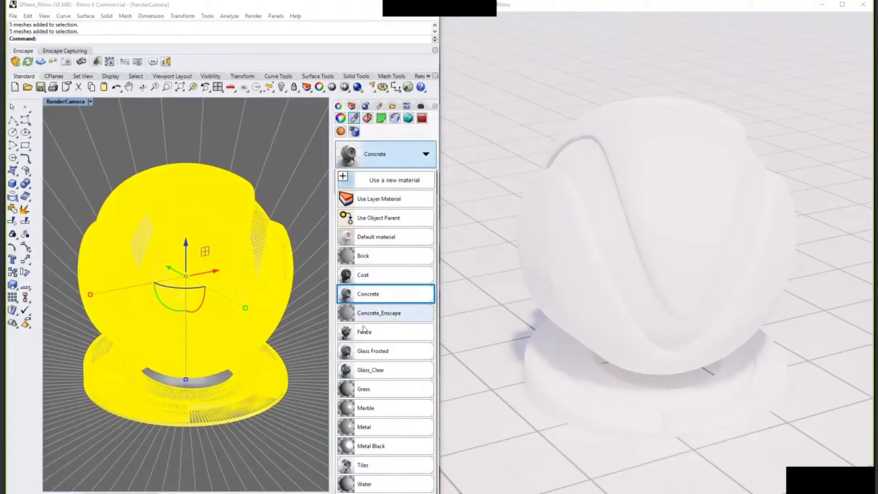
click(414, 316)
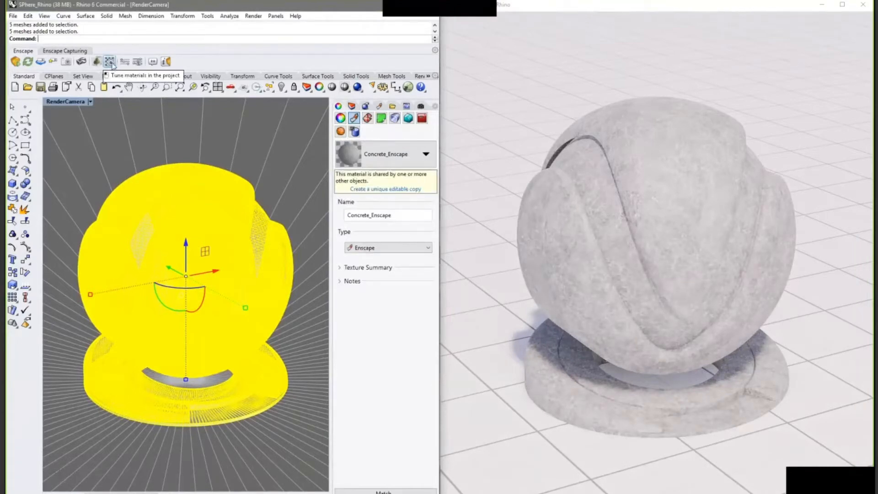
- Open Concrete_Enscape in the Enscape material editor and remove its albedo texture
click(110, 65)
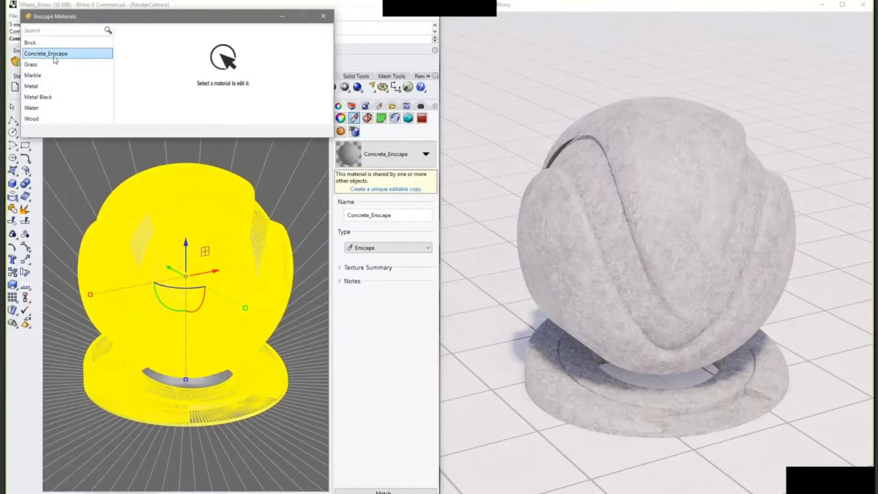
click(55, 58)
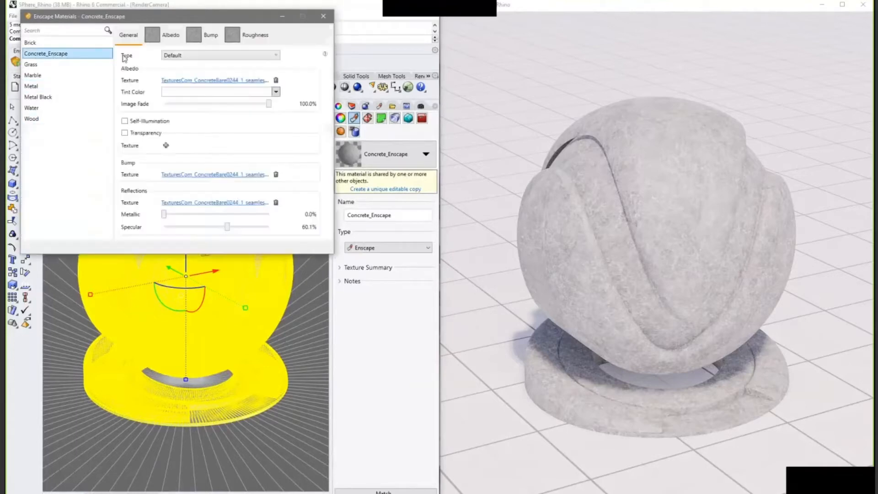
click(276, 81)
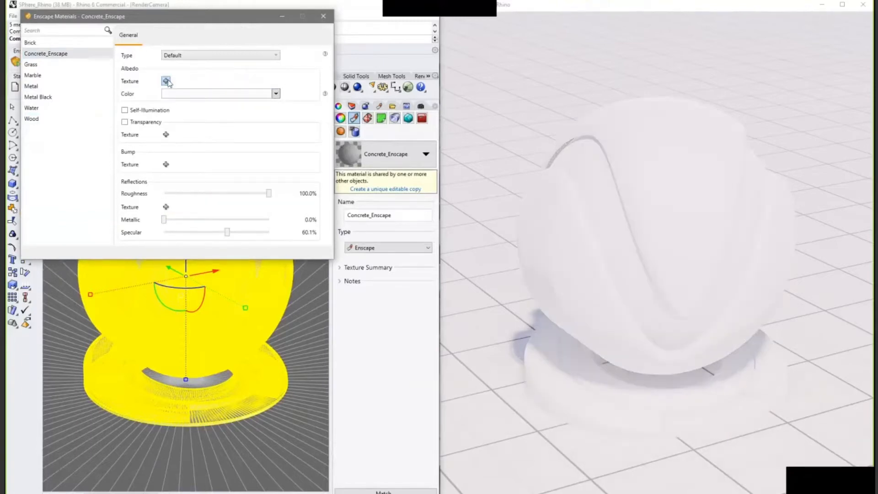
- Load TexturesCom_ConcreteBare0244_1_seamless_S from the Enscape Textures folder as the Concrete_Enscape albedo texture
click(166, 81)
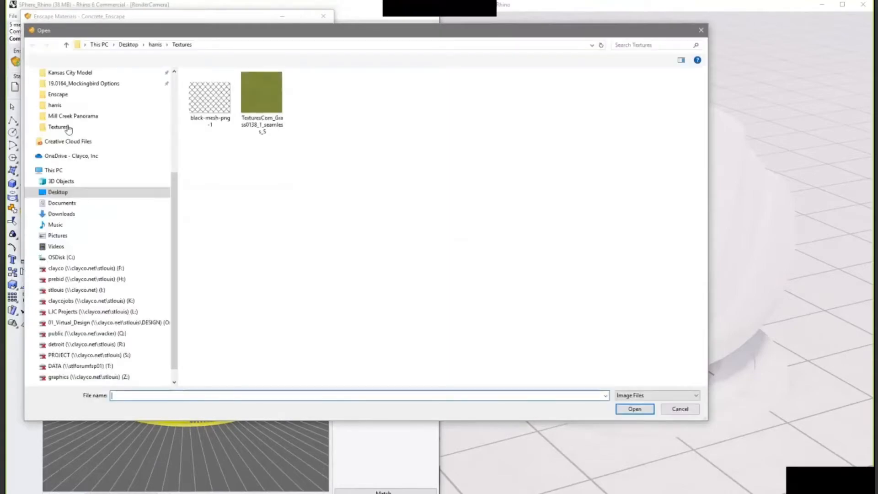
click(68, 128)
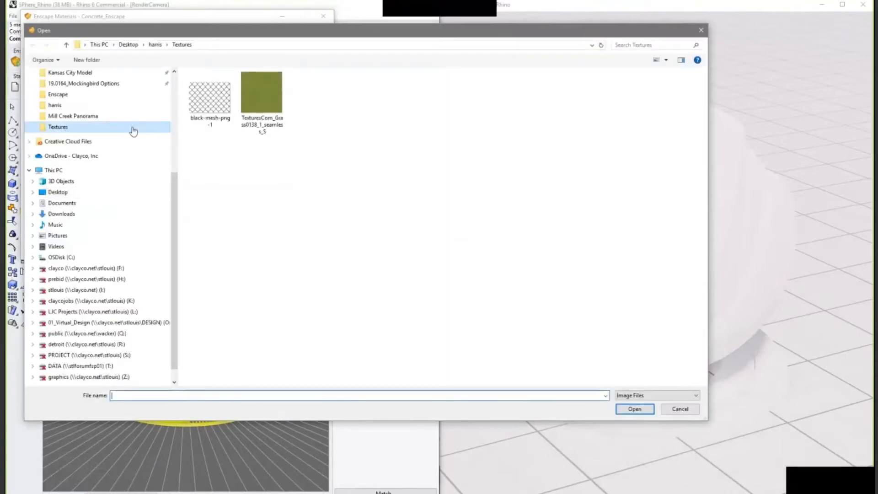
click(363, 92)
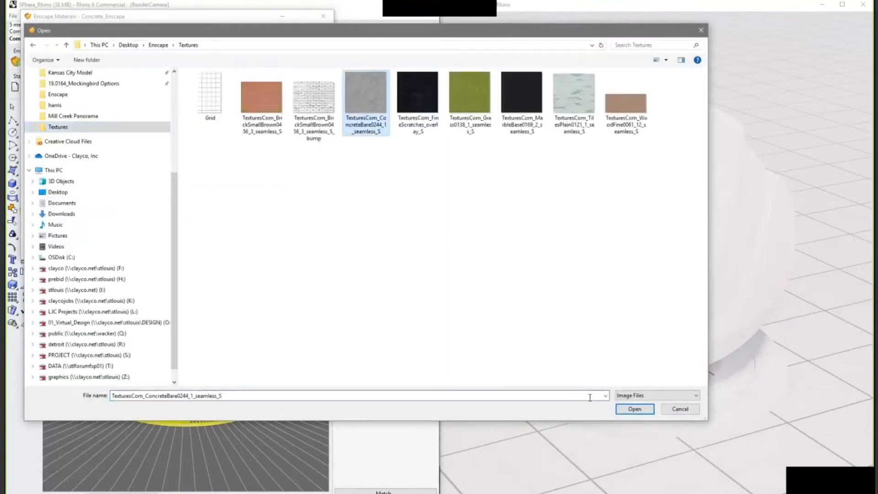
click(635, 409)
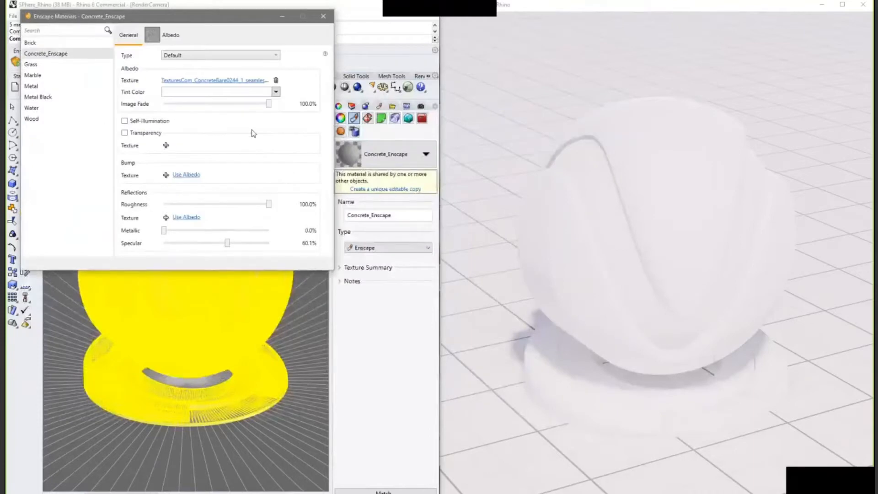
- Examine the concrete surface in the Enscape render from other angles, moving the material editor out of the way
drag(201, 16, 303, 74)
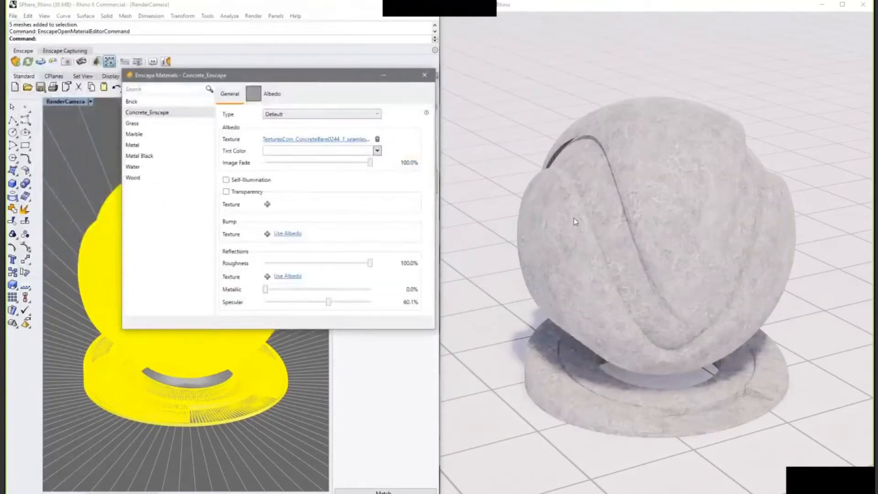
drag(698, 378, 636, 382)
mouse_move(635, 382)
shift+right_down()
mouse_move(599, 382)
mouse_move(640, 382)
shift+right_up()
mouse_move(769, 392)
mouse_down()
mouse_move(860, 392)
mouse_move(760, 391)
mouse_up()
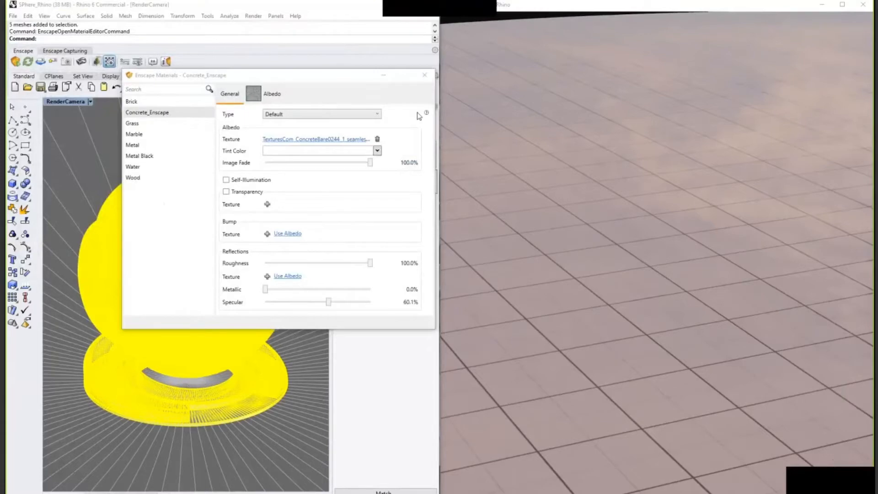
drag(198, 80, 0, 81)
click(202, 77)
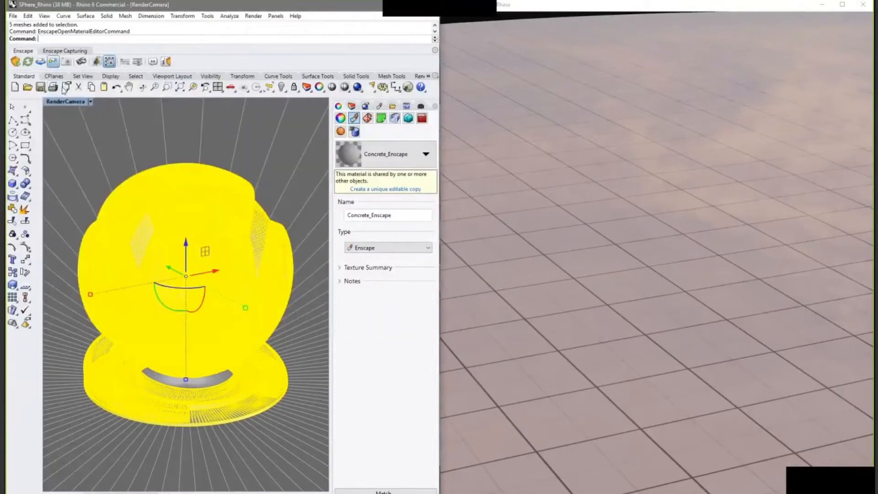
- Activate the RenderCamera view and enable camera synchronization so the Enscape render follows the Rhino viewport
click(54, 63)
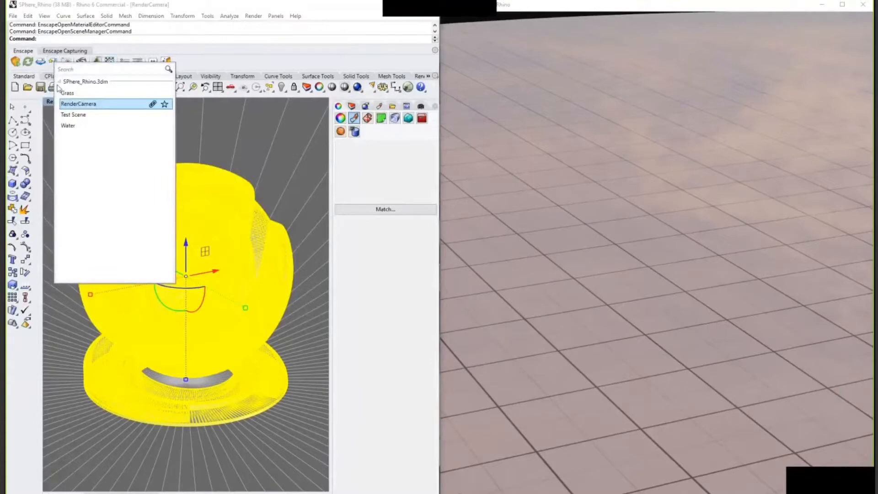
click(40, 61)
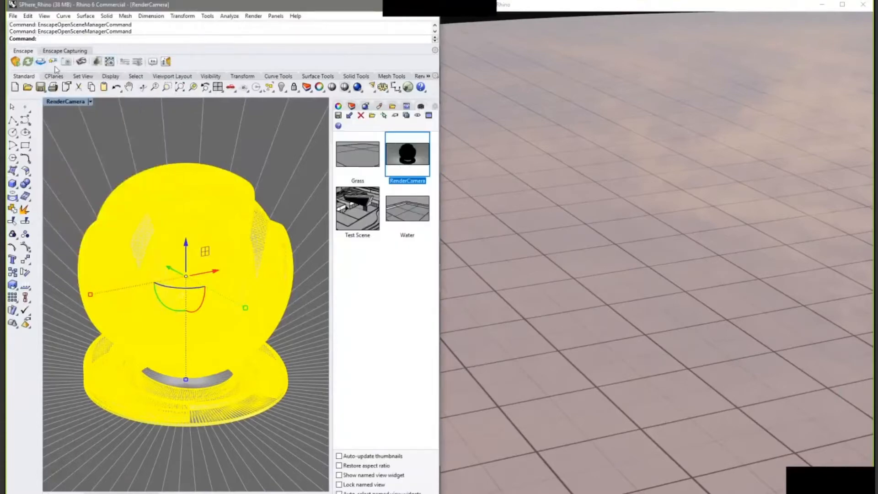
click(41, 62)
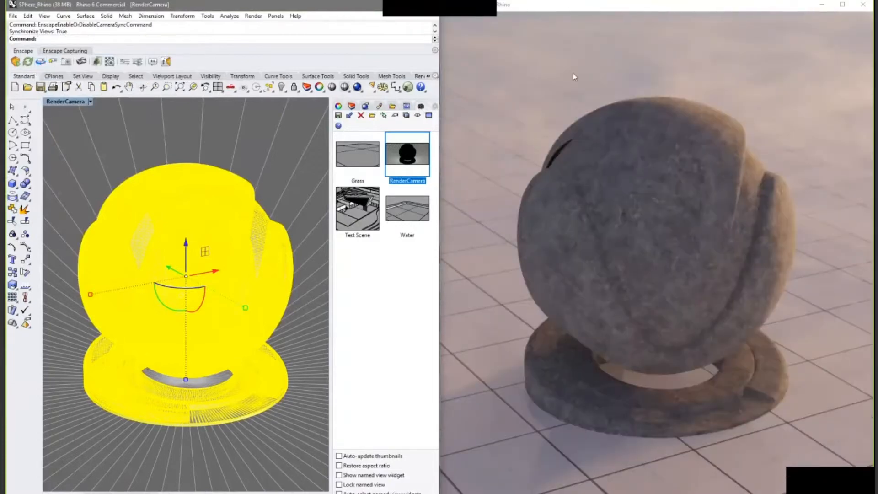
- Reopen Concrete_Enscape in the Enscape material editor and move the editor clear of the render
click(111, 65)
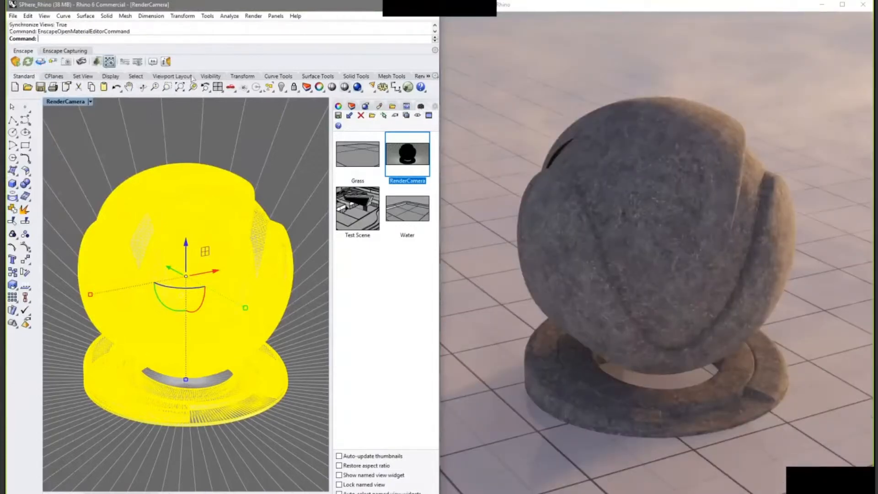
click(310, 272)
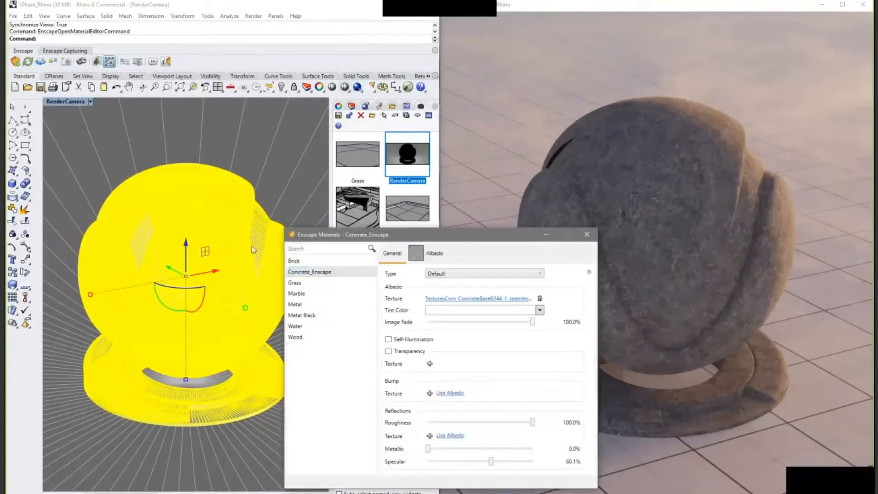
drag(411, 234, 246, 112)
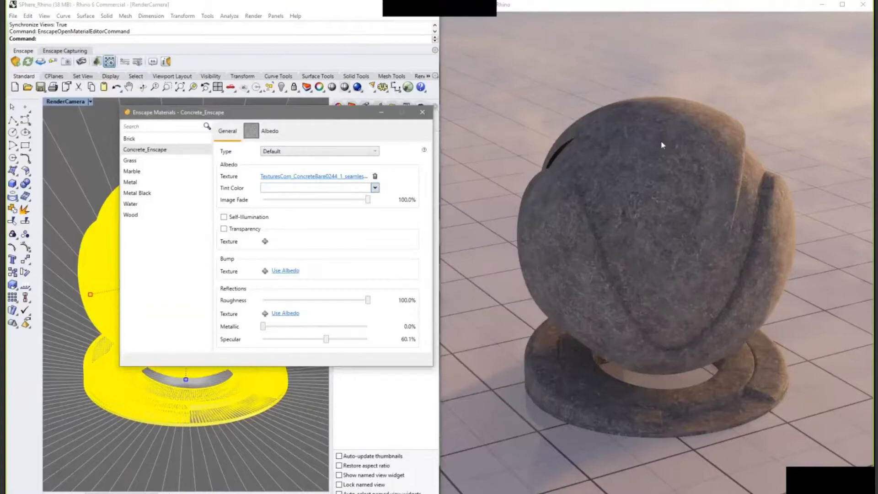
- Reuse Concrete_Enscape's albedo texture as its bump map and set the bump amount to 0.5
click(287, 271)
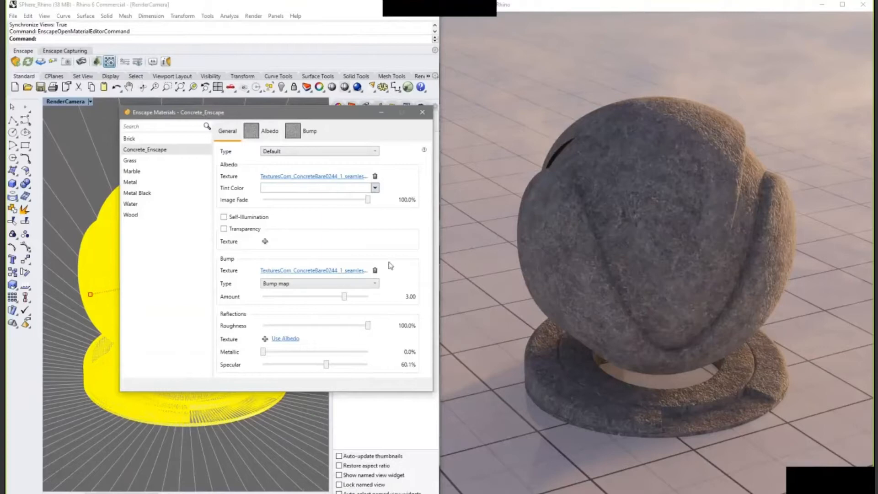
drag(340, 299, 322, 298)
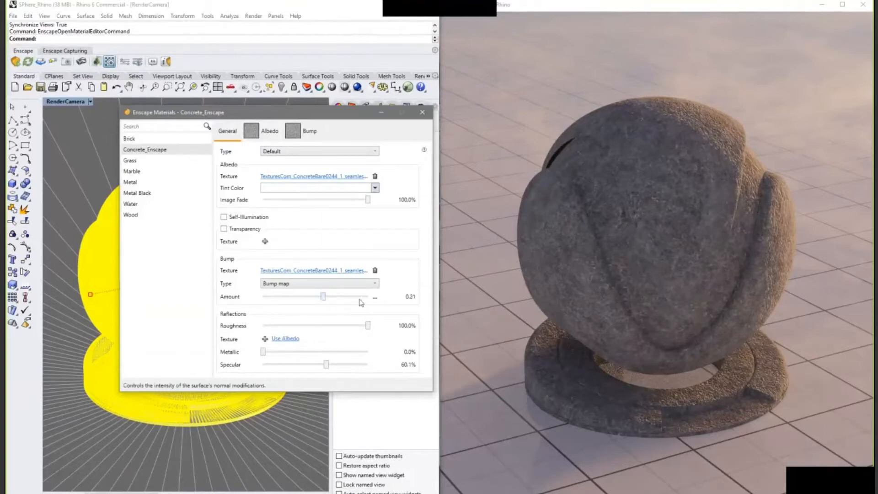
drag(658, 247, 651, 297)
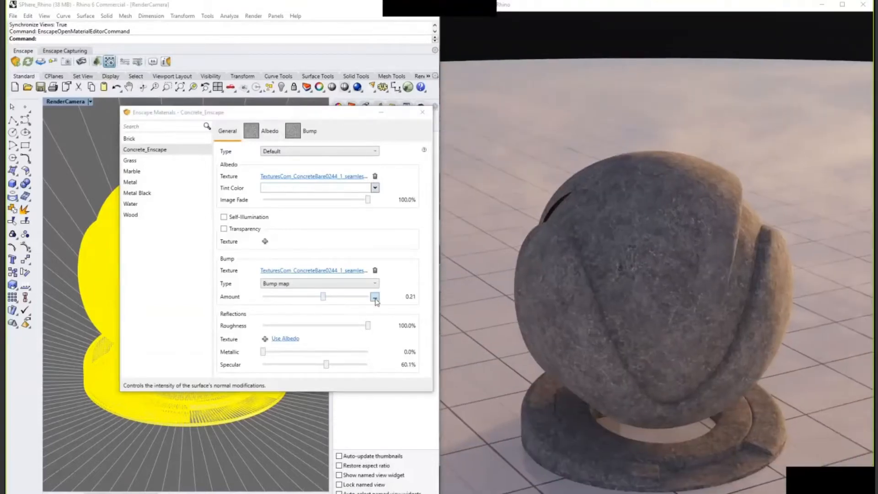
click(374, 298)
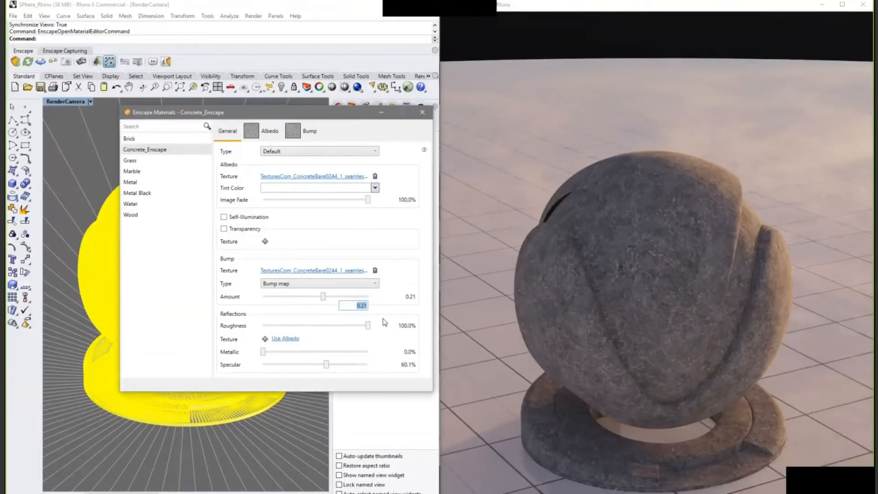
text(0.5)
key(Return)
- Reuse Concrete_Enscape's albedo texture as its roughness texture and inspect the surface in the render
click(288, 339)
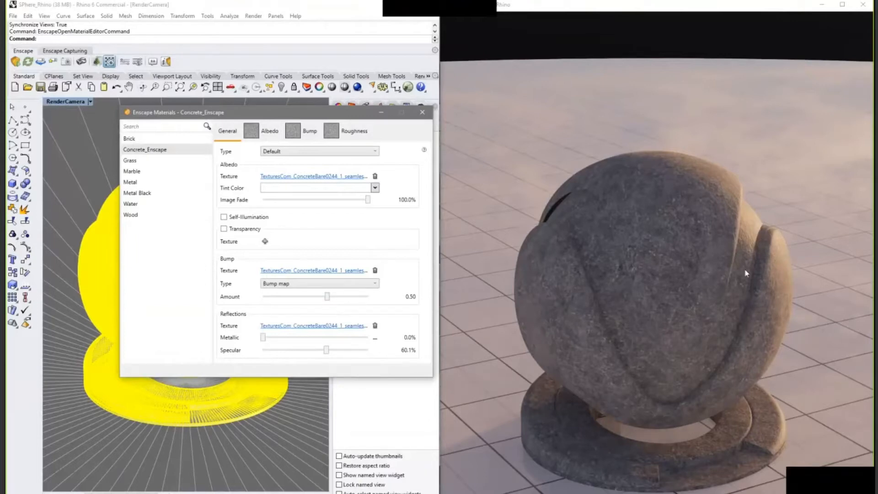
click(742, 284)
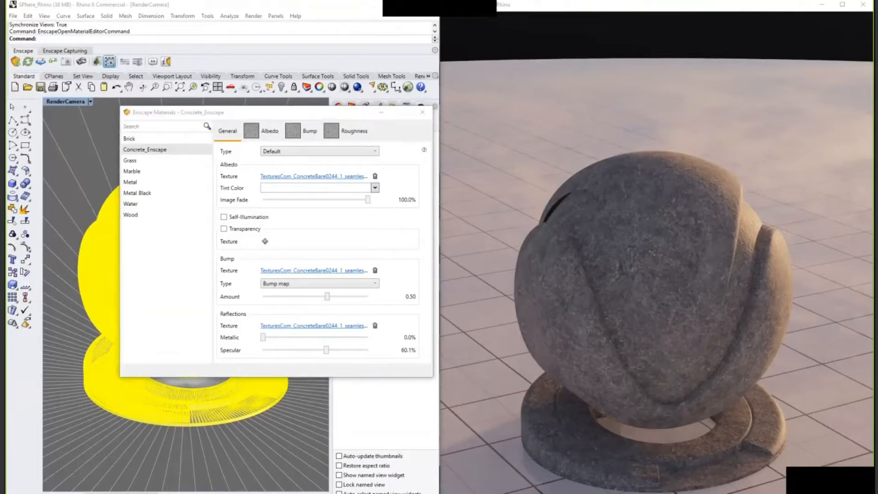
drag(742, 284, 718, 284)
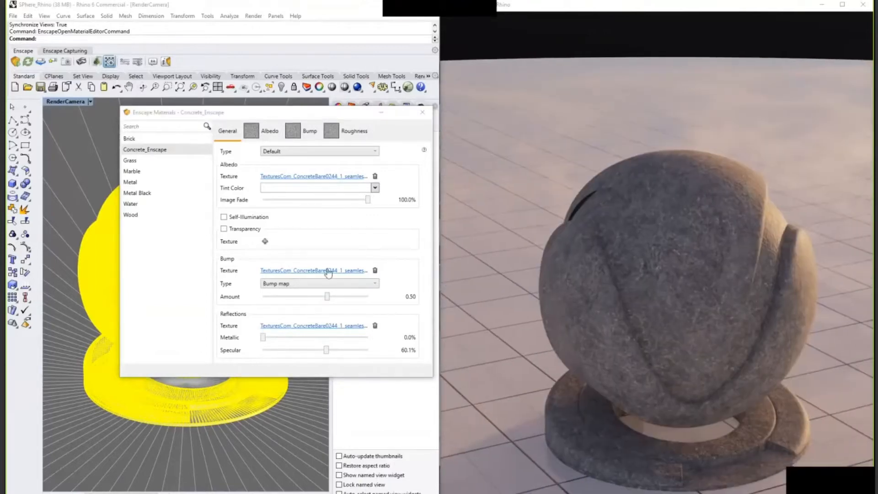
- Try Concrete_Enscape's specular at 100% and 0%, and settle it at about 60.7%
click(326, 351)
drag(331, 351, 375, 353)
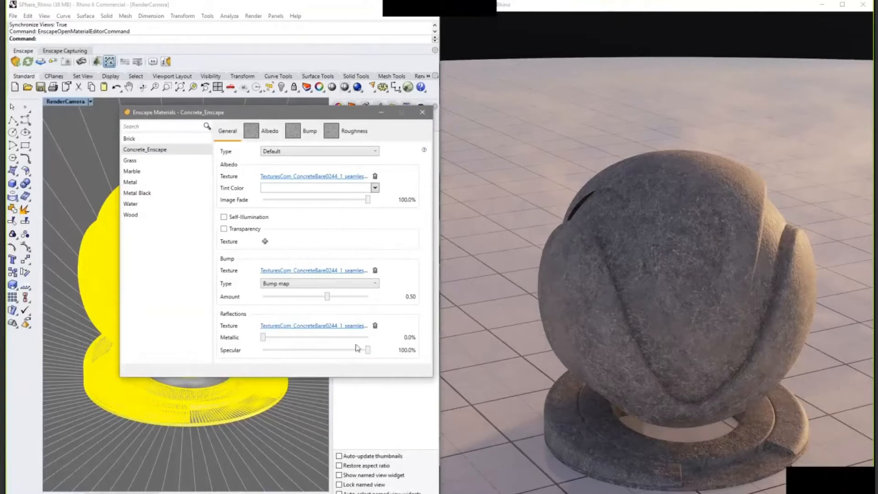
drag(368, 353, 241, 354)
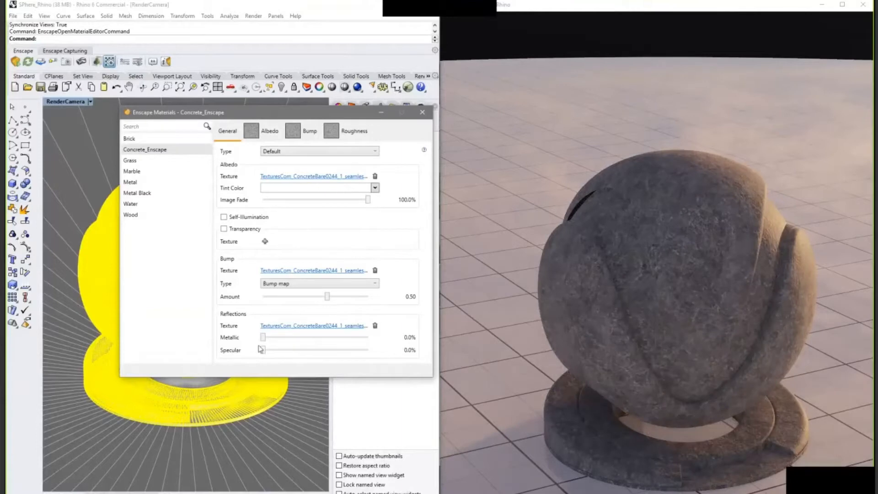
drag(263, 350, 326, 350)
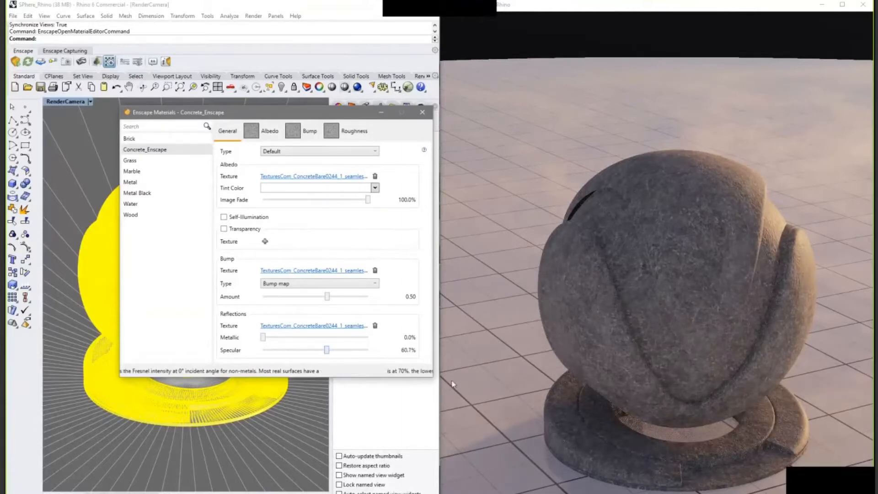
- Close the Enscape material editor and assign the Brick material to the selected ball
click(422, 112)
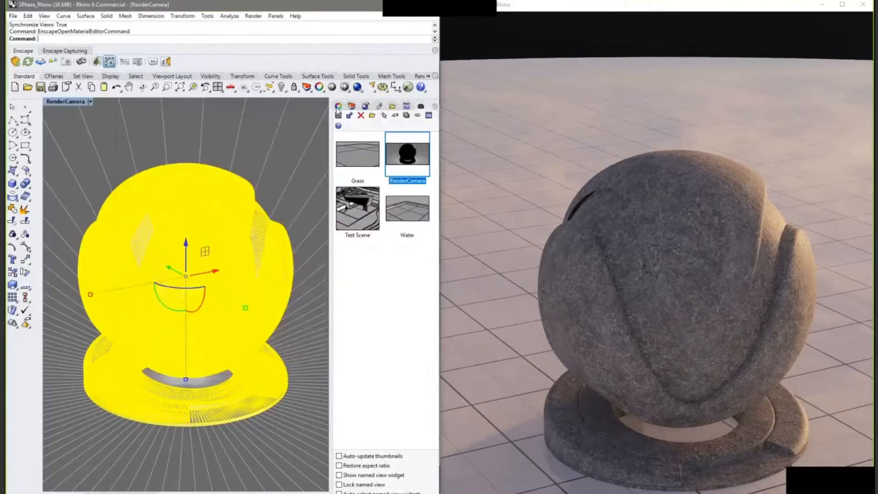
click(351, 109)
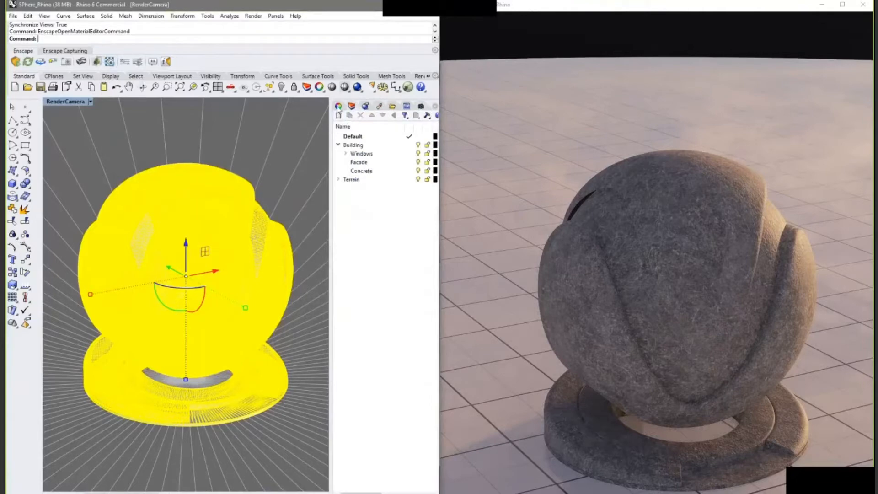
click(379, 106)
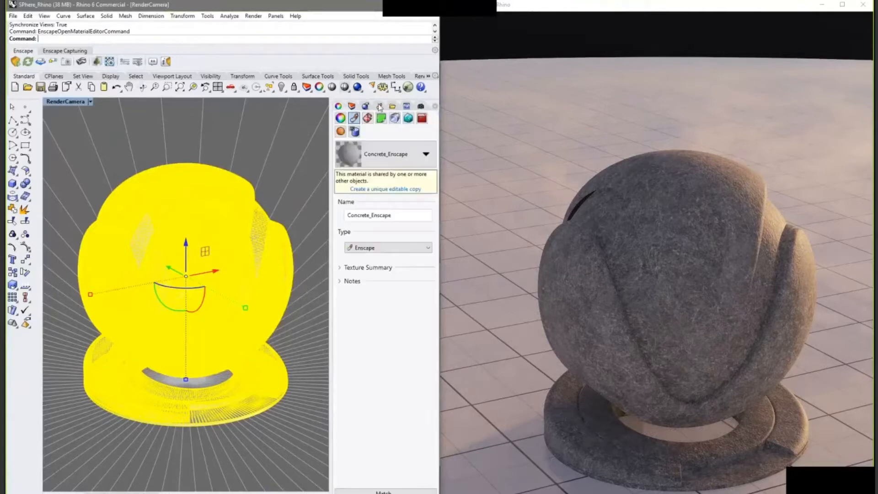
click(382, 153)
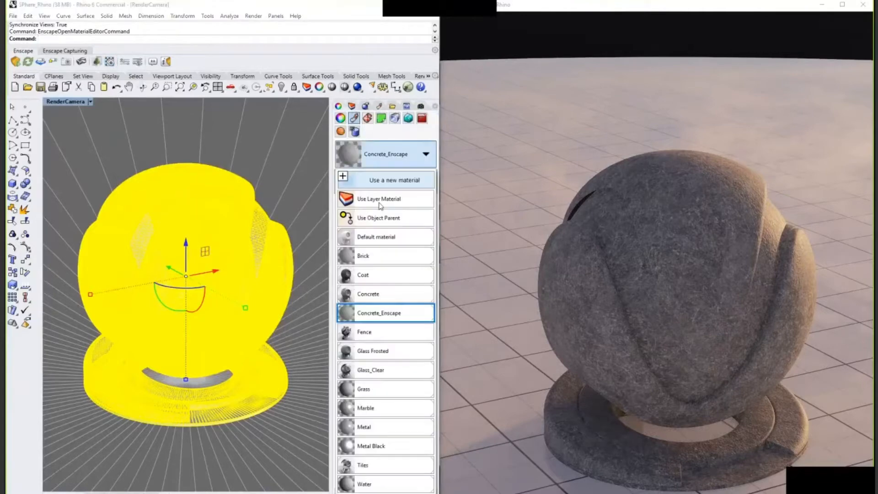
click(374, 256)
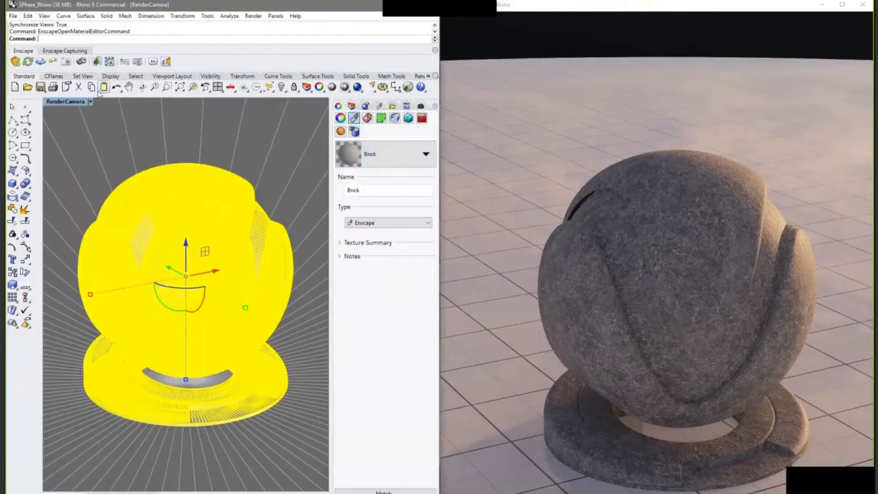
- Examine the Brick material's general settings and bump texture, and the Water material's settings, in the Enscape material editor
click(109, 62)
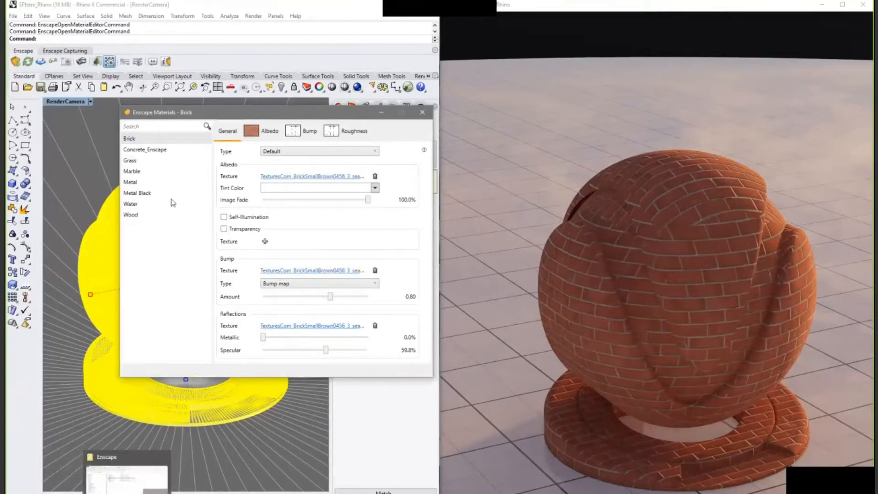
click(330, 271)
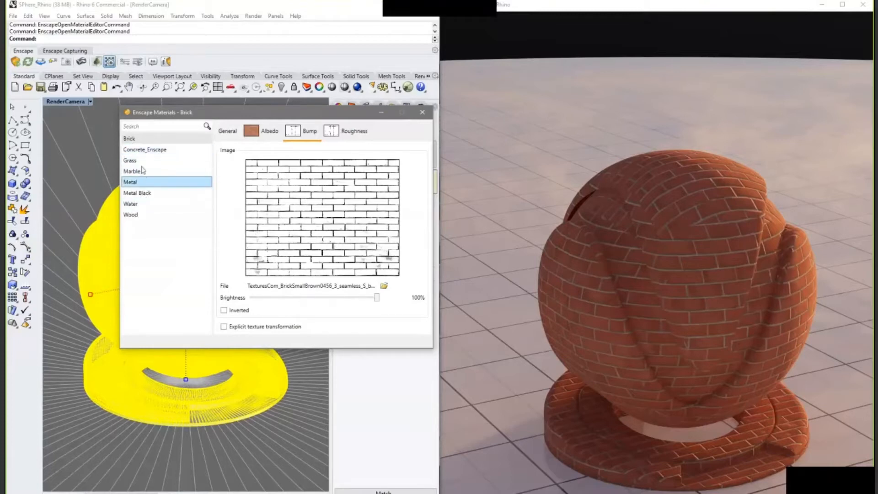
click(187, 203)
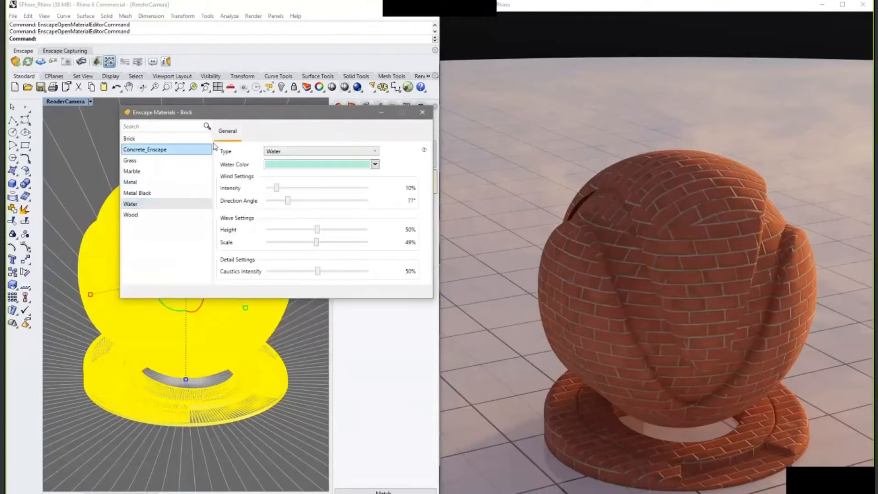
click(158, 142)
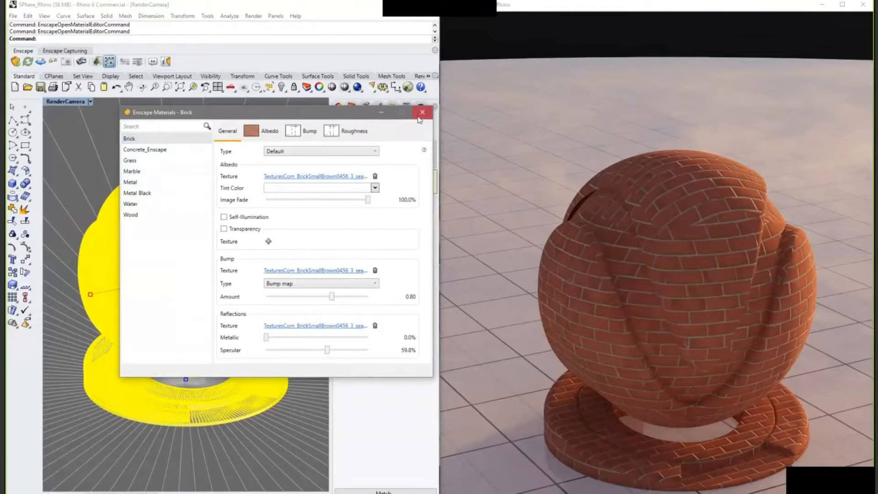
- Assign the Marble material to the ball and shift the Enscape time of day to bright daylight
click(384, 164)
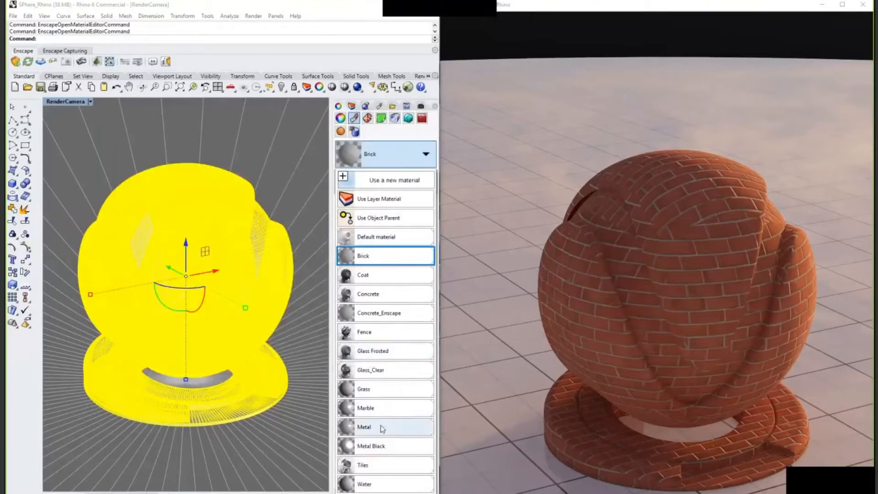
click(382, 412)
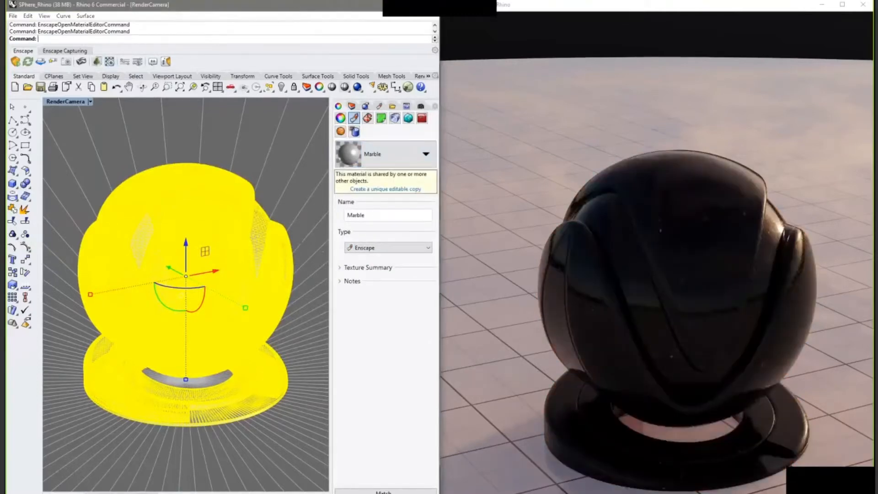
key(i)
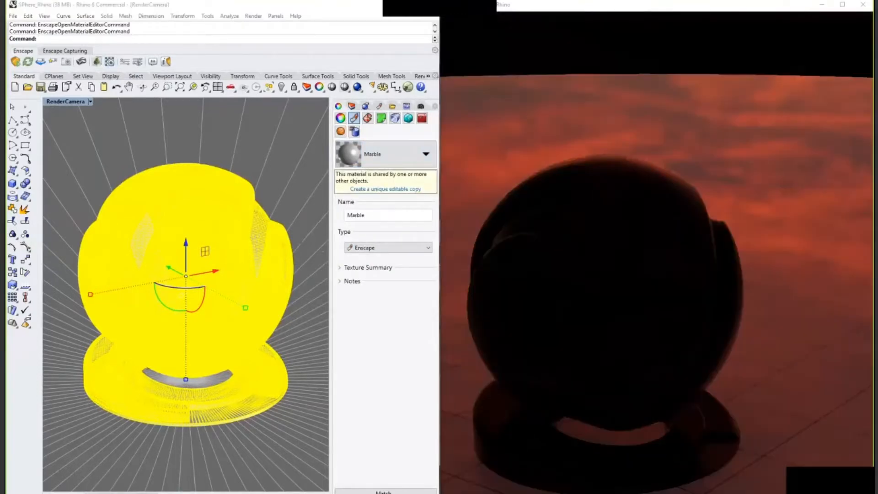
key(u)
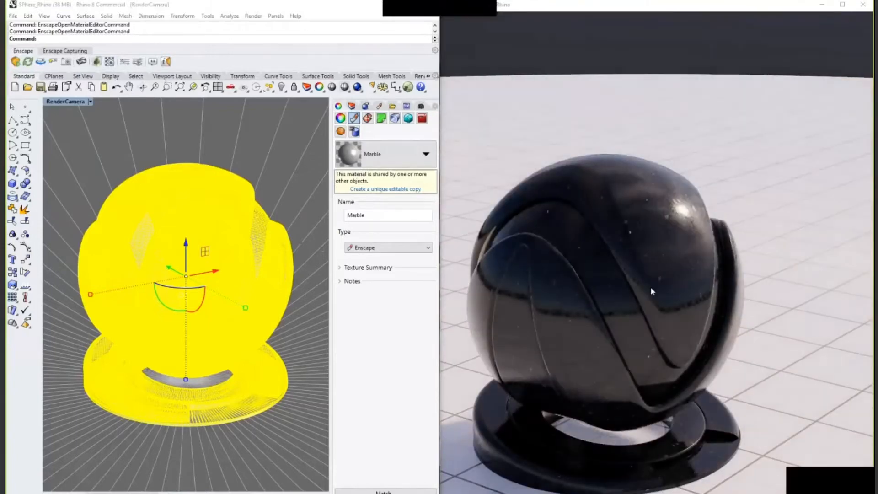
drag(650, 286, 621, 285)
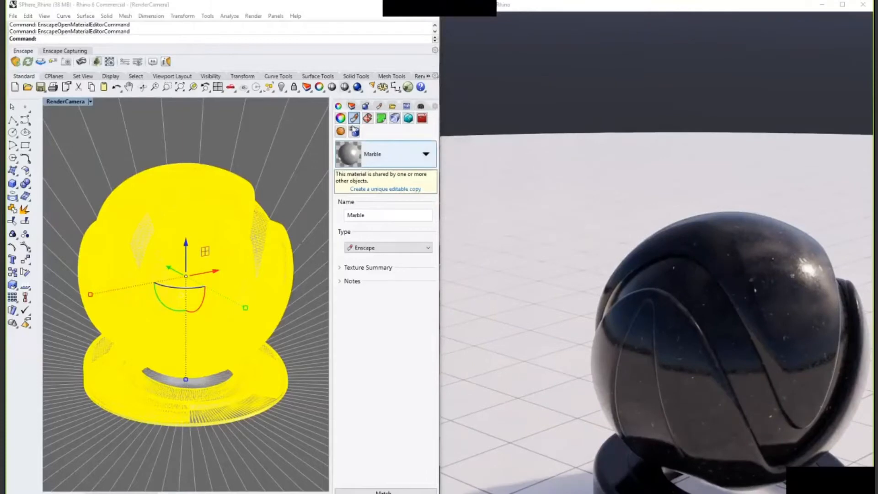
- Open Marble in the Enscape material editor, try its specular at 100%, and settle it at about 40.2%
click(158, 149)
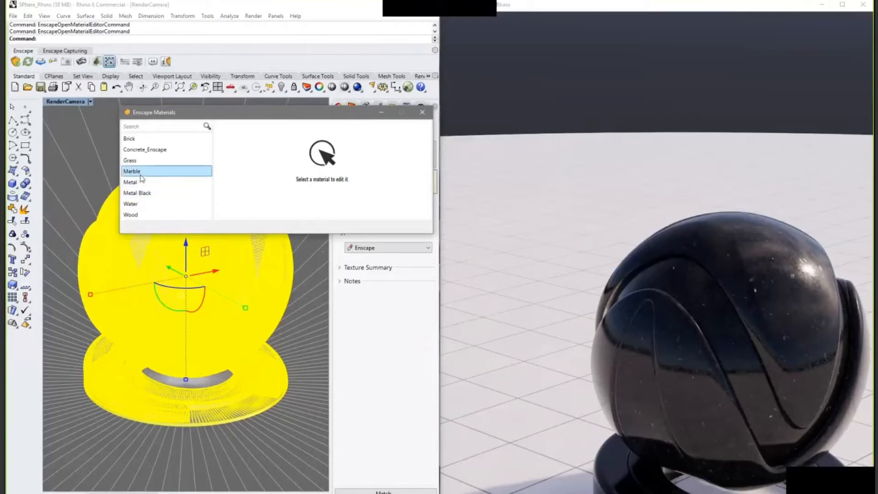
click(140, 173)
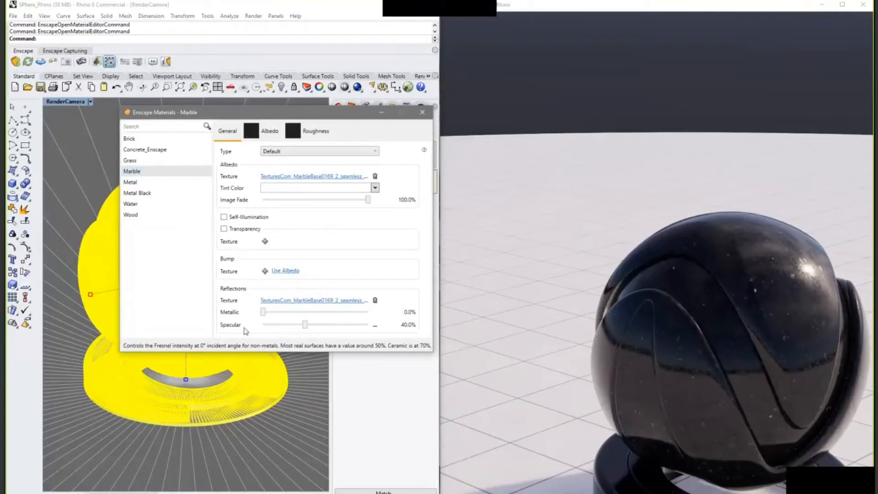
drag(313, 327, 403, 337)
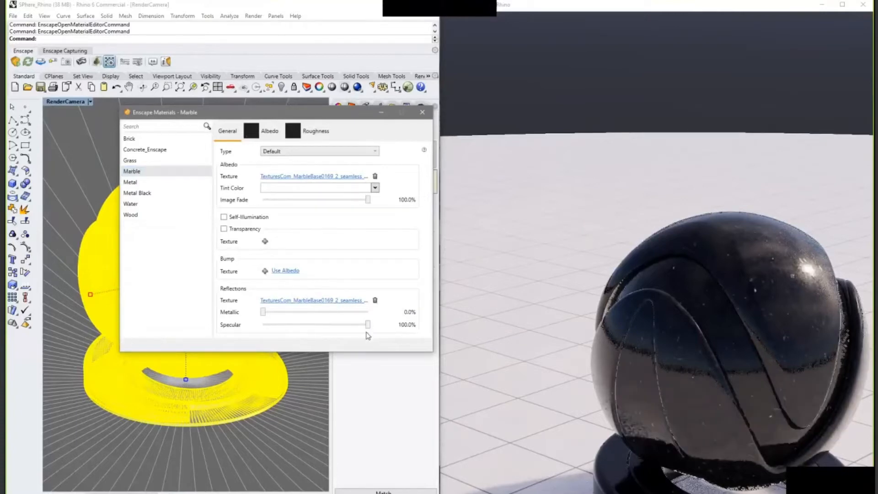
drag(369, 325, 305, 325)
drag(713, 277, 754, 276)
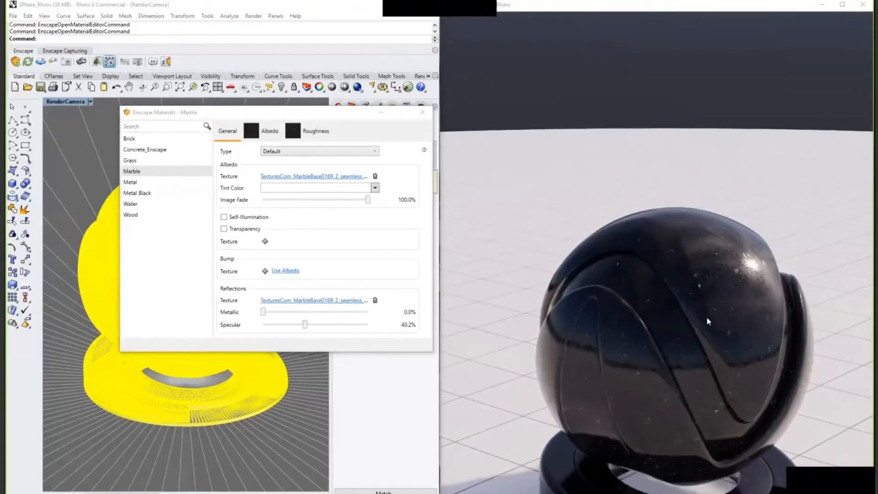
- Check Metal's settings in the Enscape material editor, assign Metal to the ball, and reopen it in the editor
click(146, 187)
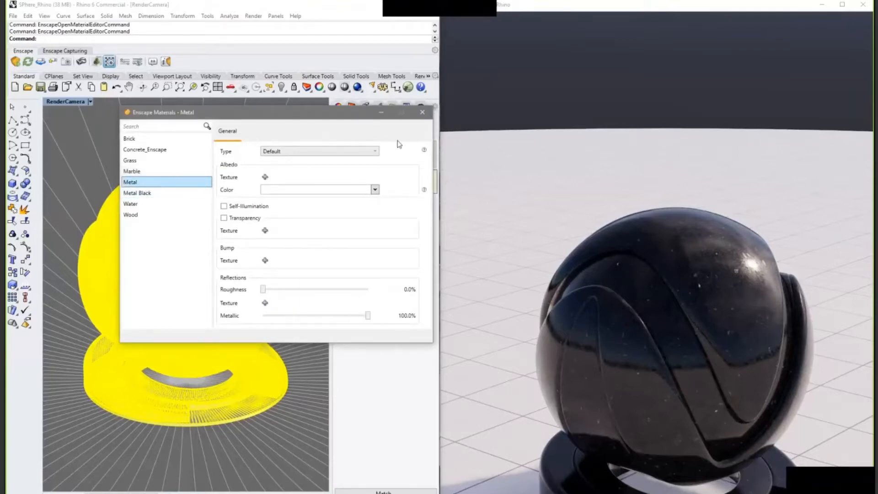
key(Escape)
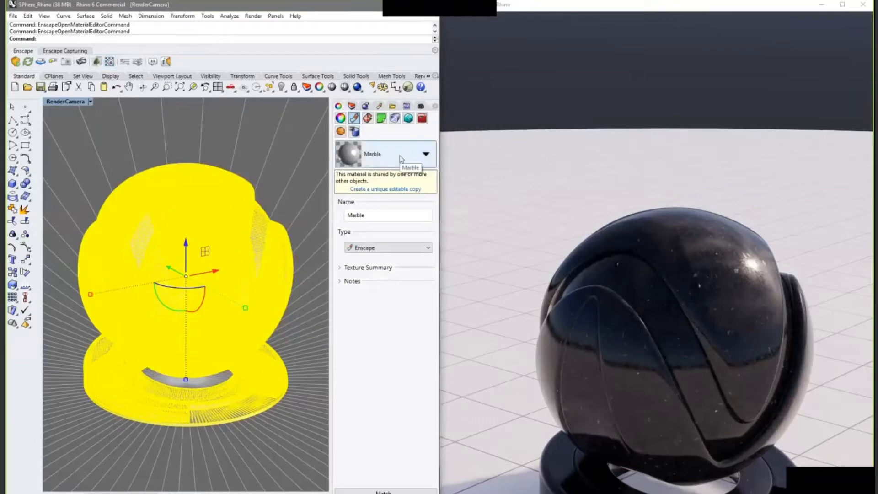
click(401, 158)
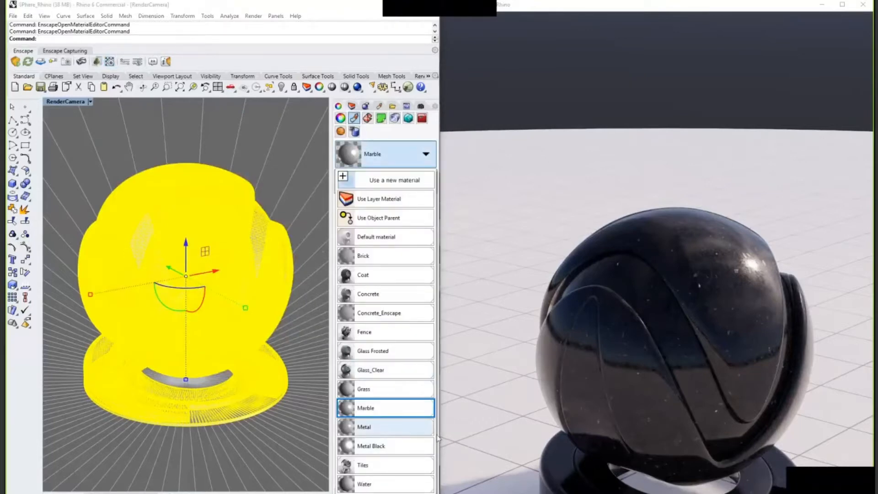
click(403, 428)
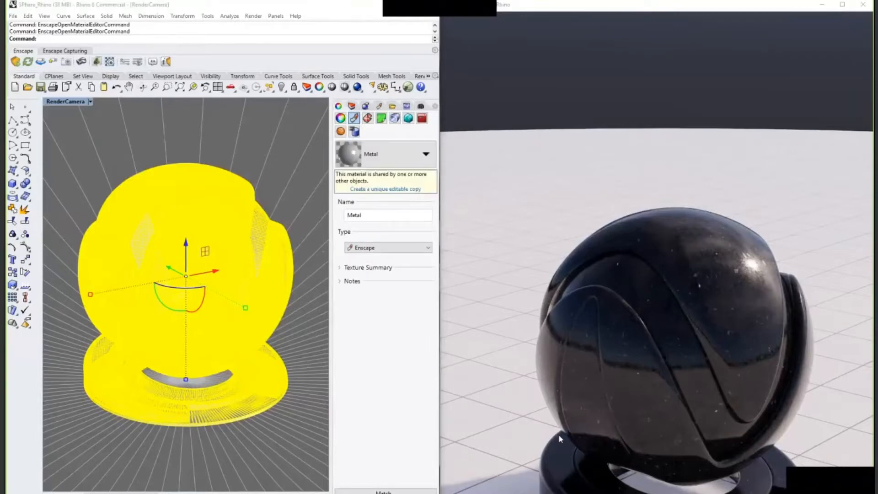
drag(558, 434, 562, 458)
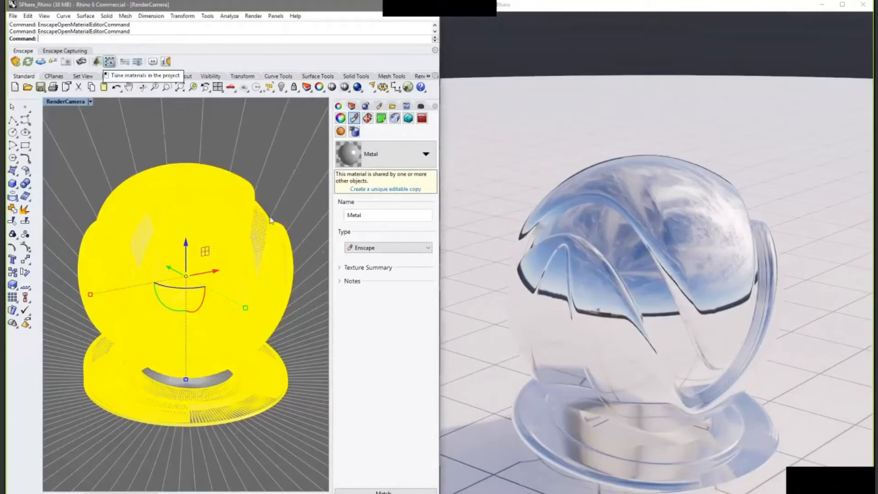
click(142, 184)
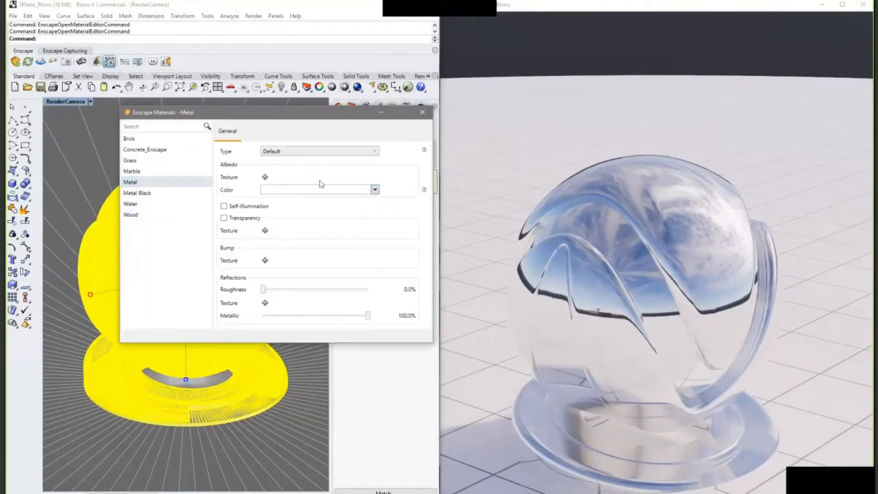
- Try a salmon-red albedo color on the Metal material and set it back to white
click(374, 191)
click(345, 235)
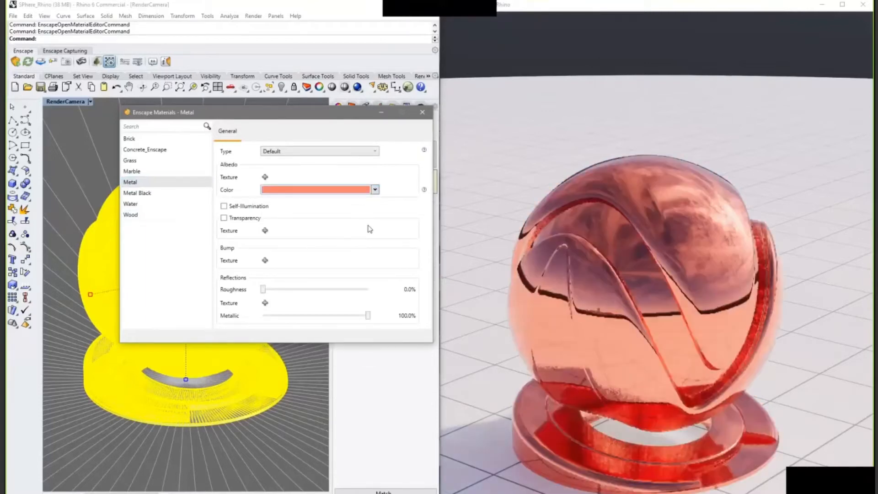
click(375, 191)
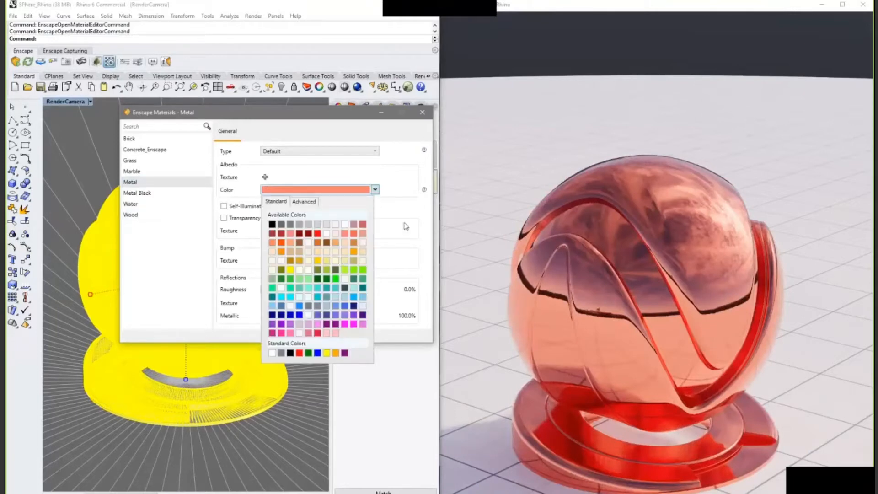
click(255, 274)
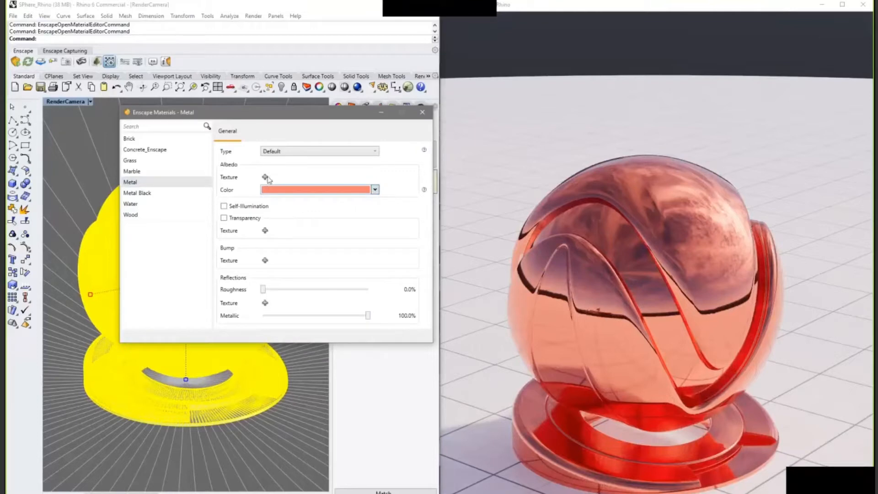
click(303, 194)
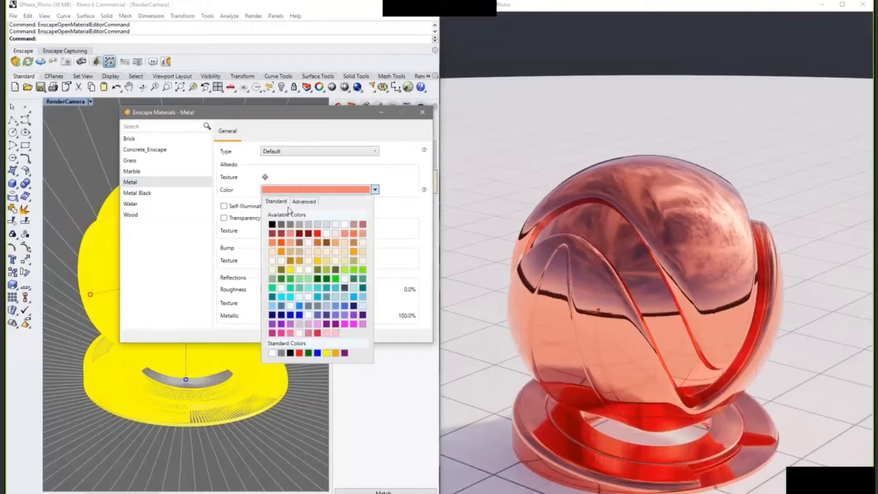
click(340, 224)
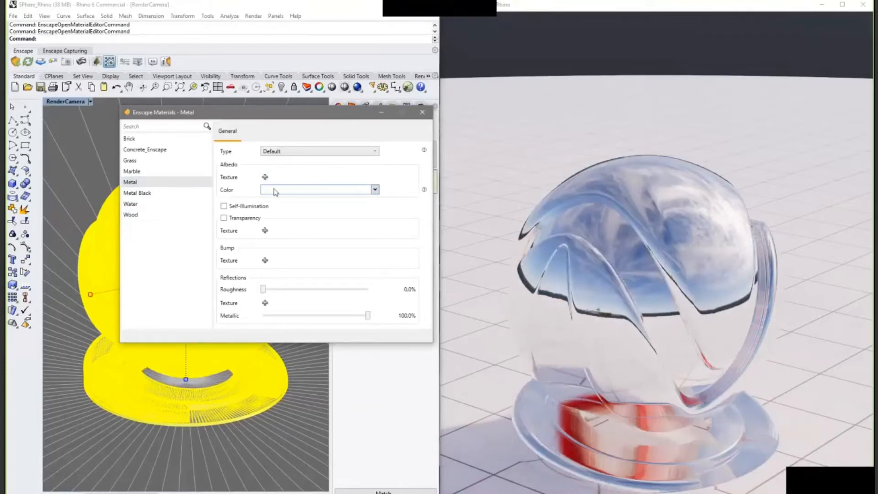
- Load the Grid image as Metal's albedo texture and reuse it as the bump map
click(265, 177)
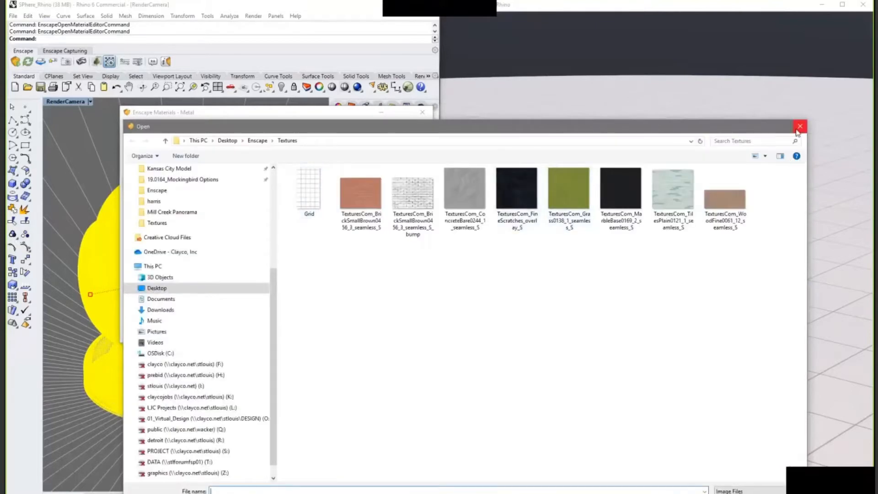
click(309, 192)
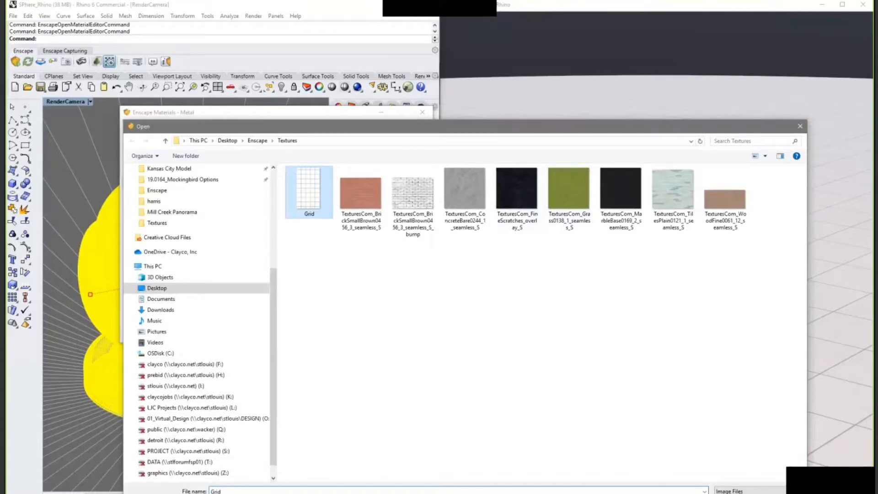
key(Return)
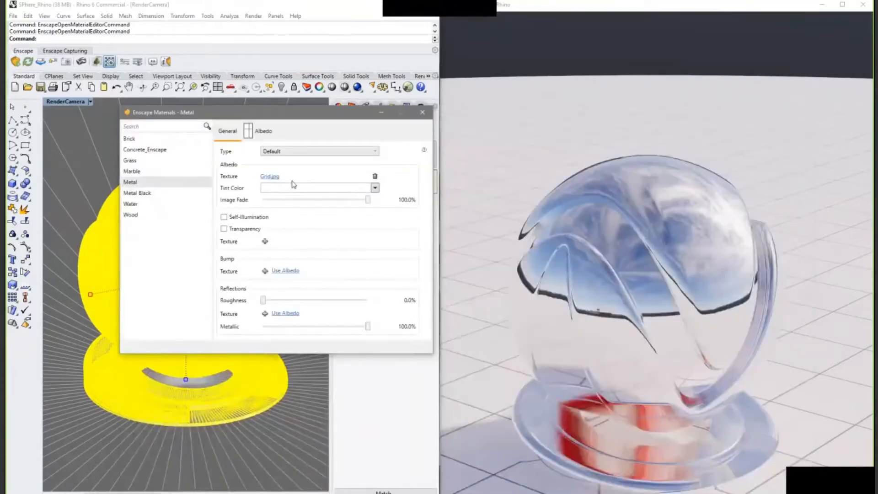
click(279, 271)
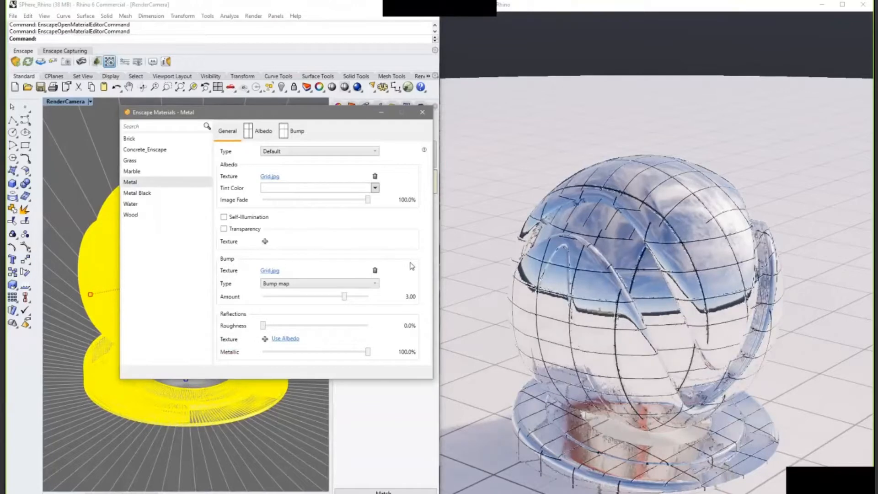
click(696, 266)
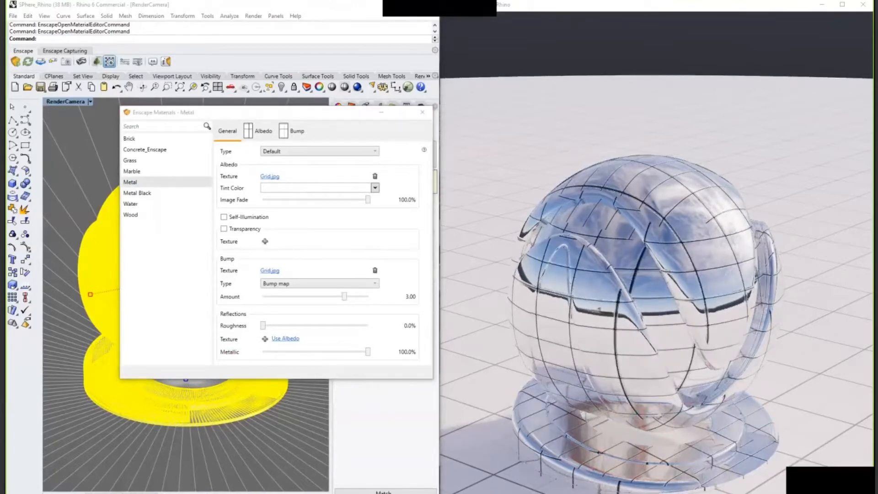
drag(754, 279, 669, 299)
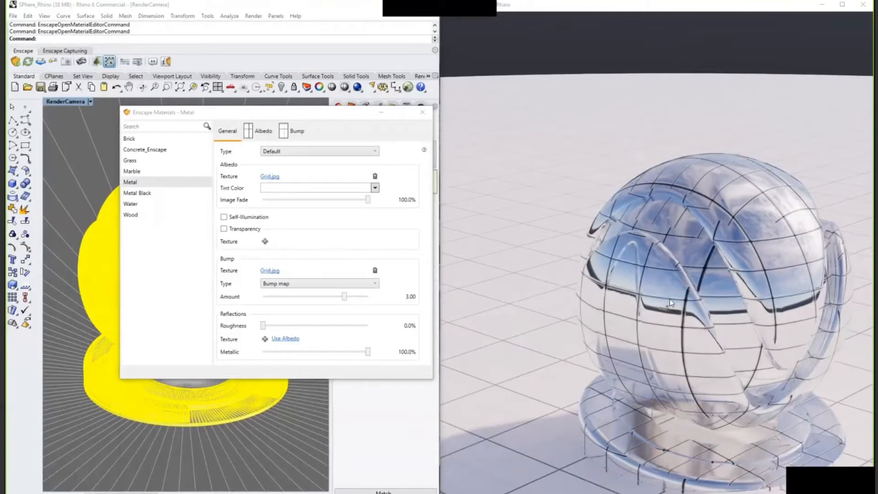
- Try the albedo grid as Metal's roughness texture and remove it again
click(287, 339)
click(286, 339)
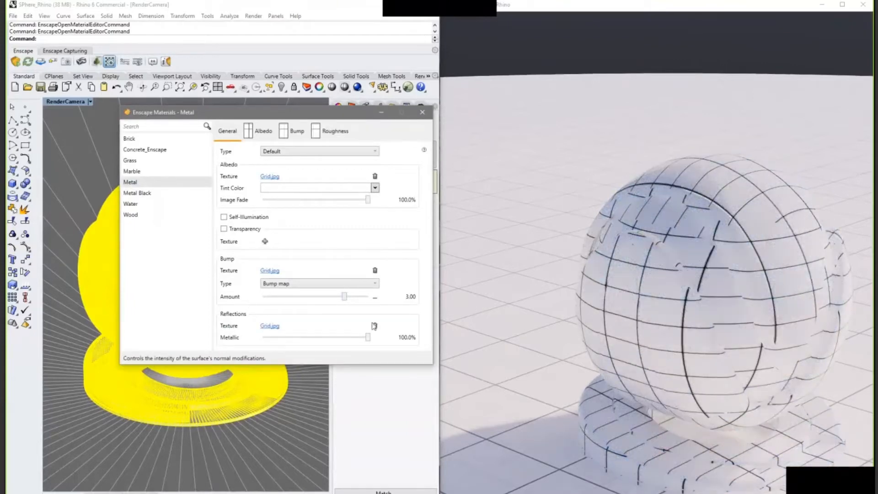
click(375, 326)
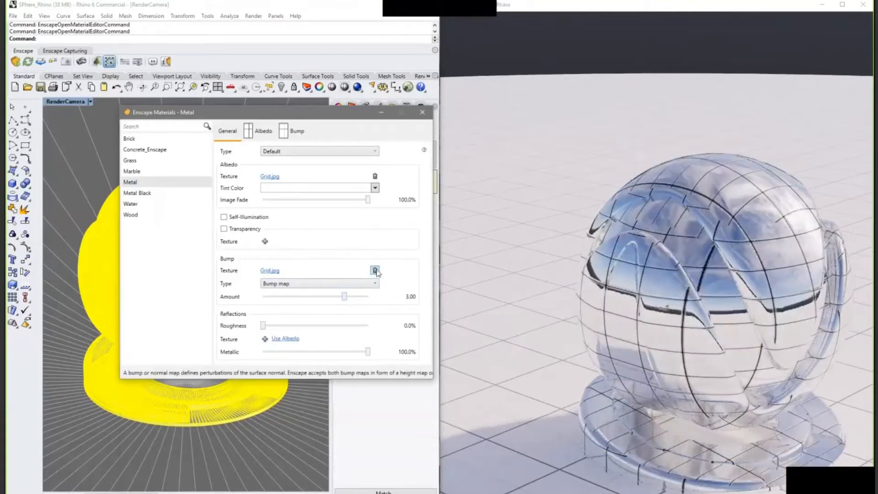
- Remove Metal's grid bump texture and reapply it from the albedo, twice, to compare the surface
click(374, 271)
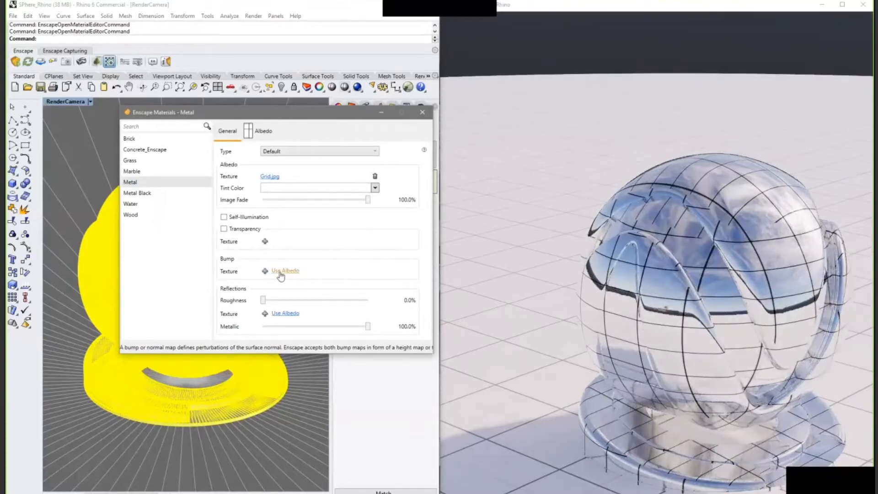
click(281, 272)
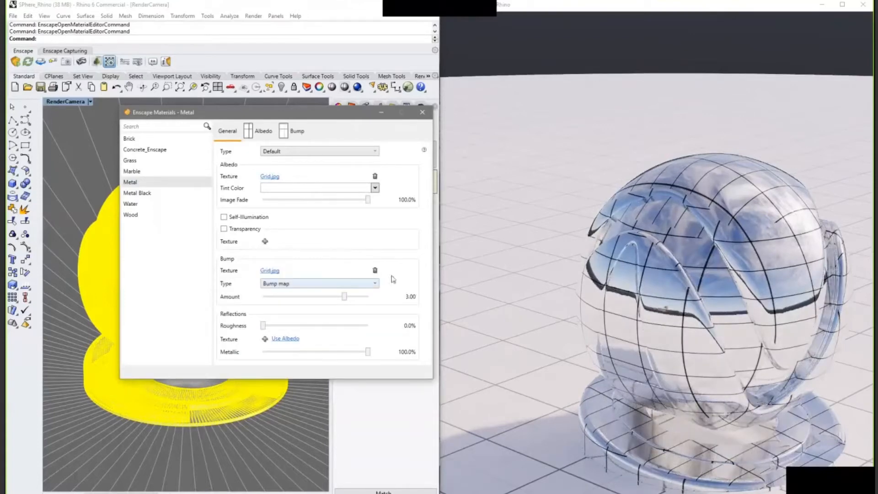
click(374, 270)
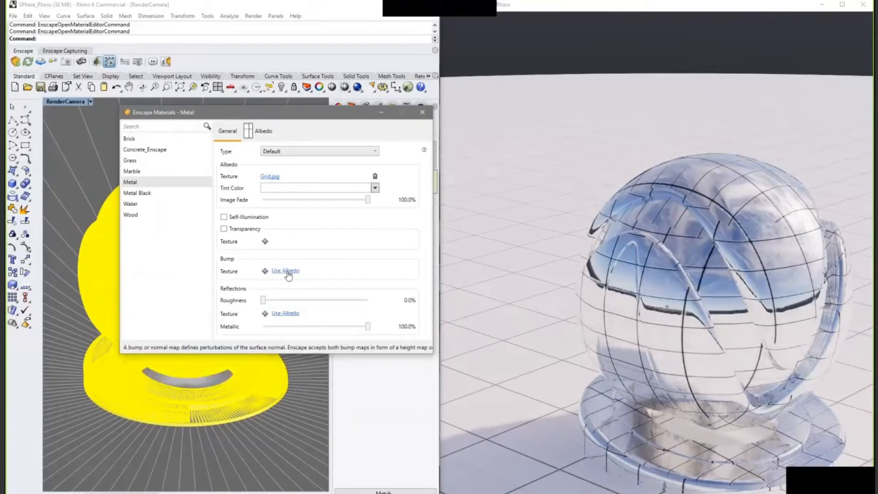
click(286, 271)
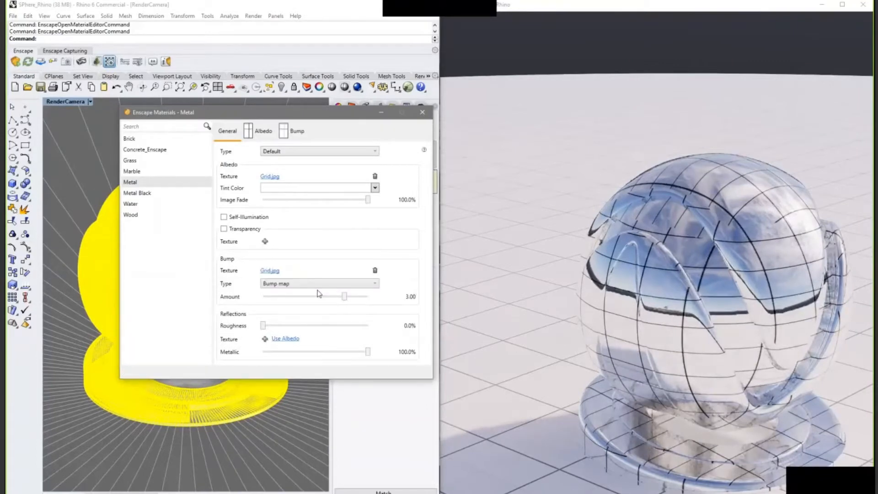
- Set Metal's bump texture brightness to 97% and replace its image with TexturesCom_FineScratches_overlay_S
click(271, 273)
click(346, 297)
click(384, 285)
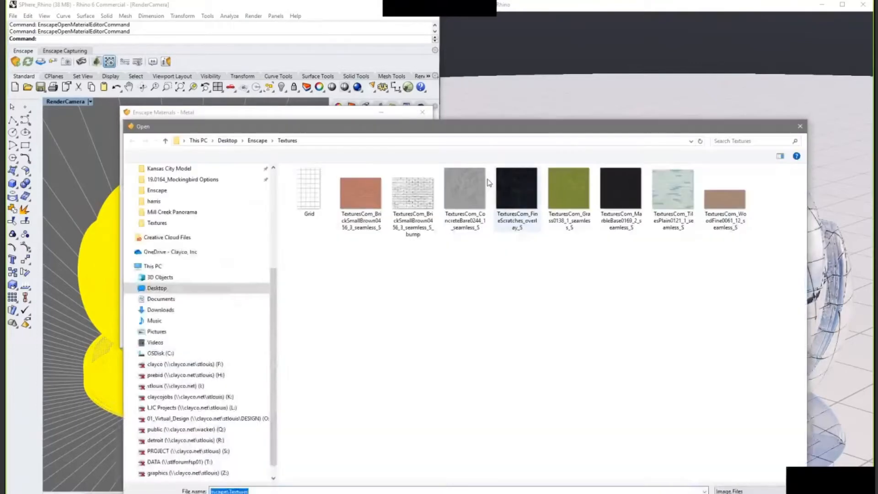
click(514, 196)
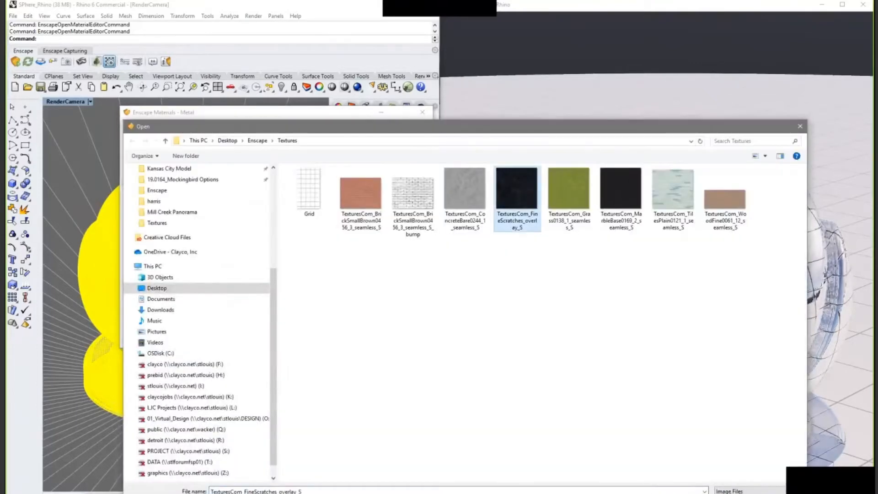
key(Return)
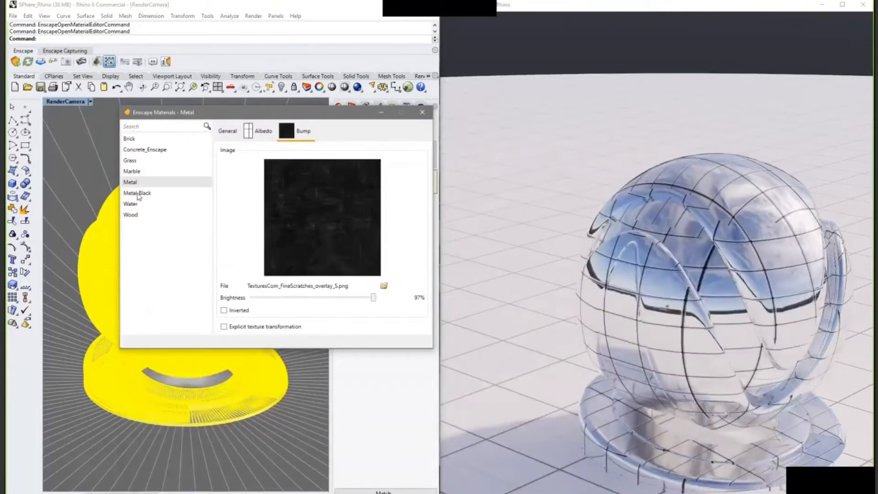
- Switch to textures.com in the browser and look through the Overlays category of scratches and imperfections
key(alt+Tab)
click(137, 230)
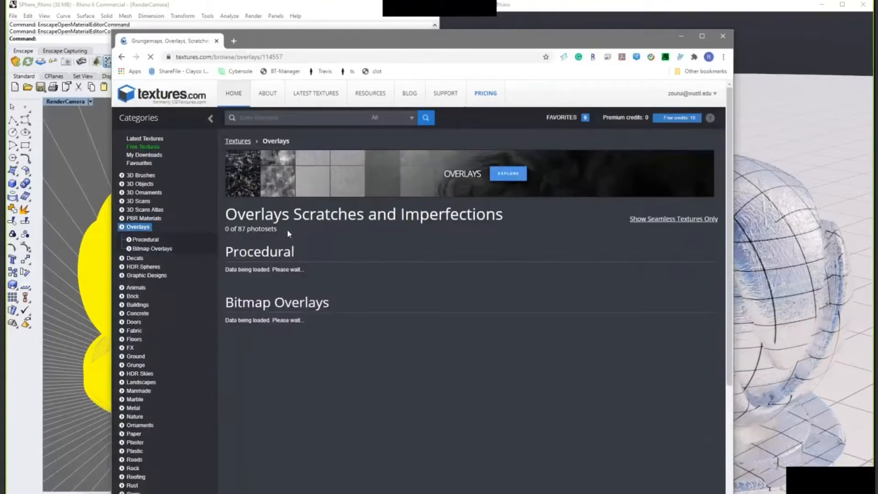
scroll(287, 229, down, 3)
scroll(288, 229, up, 3)
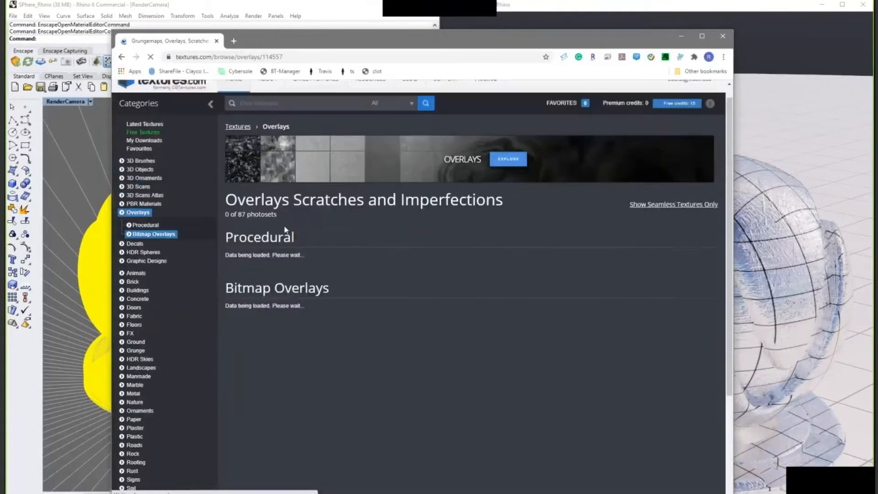
scroll(286, 231, down, 2)
scroll(311, 245, down, 8)
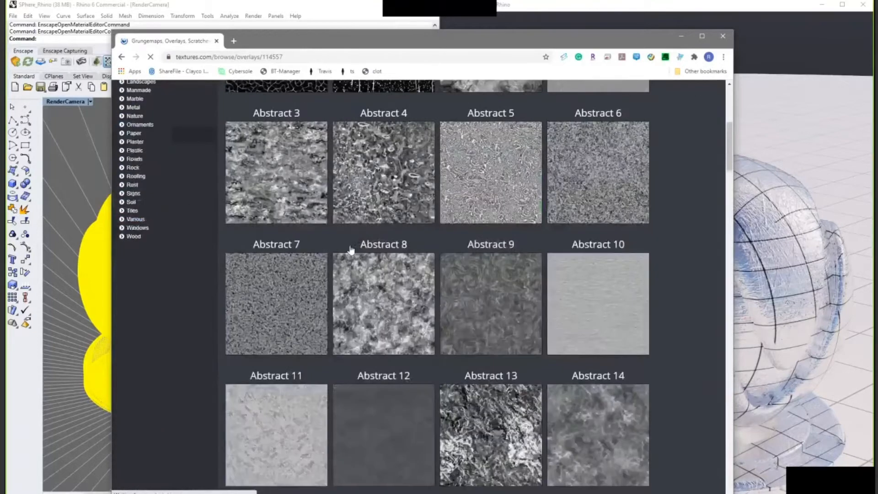
scroll(375, 246, down, 18)
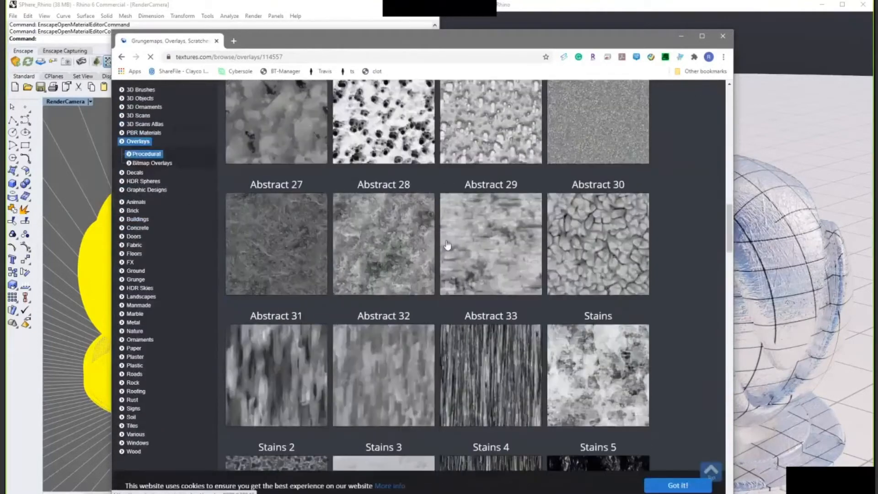
scroll(481, 248, down, 8)
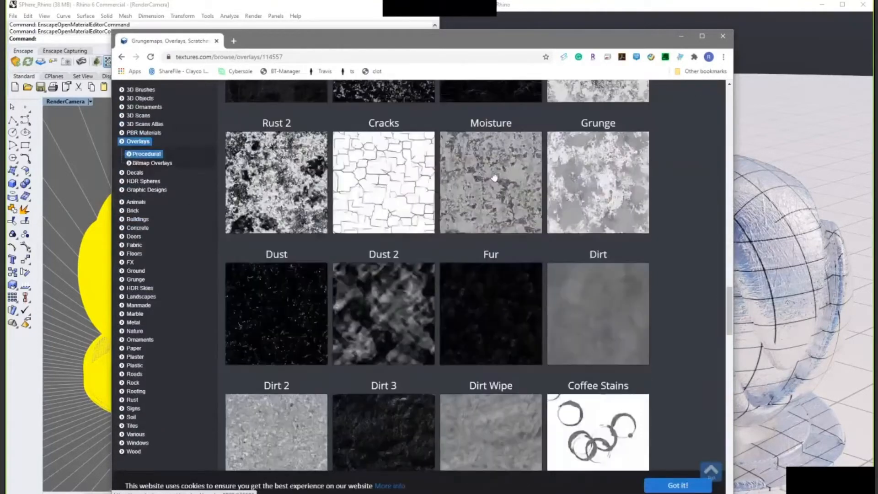
scroll(458, 214, up, 3)
scroll(458, 215, up, 3)
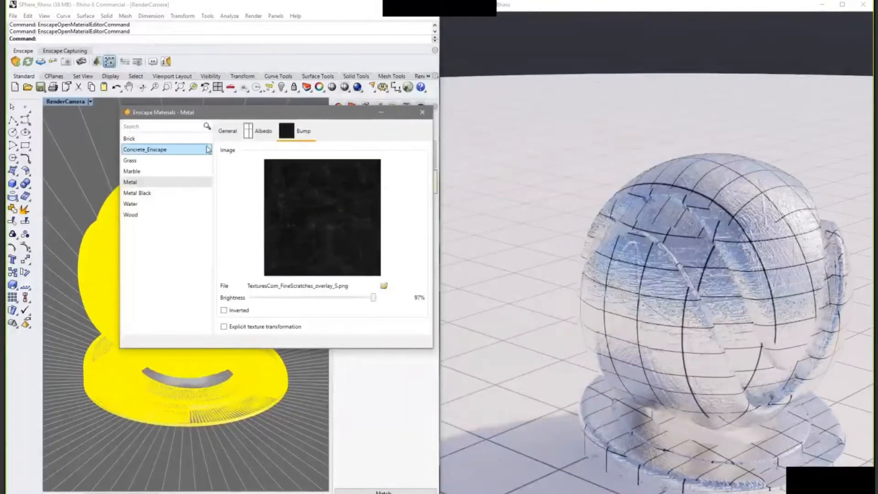
- Remove the grid albedo texture from Metal and set its bump amount to 0.25
click(227, 130)
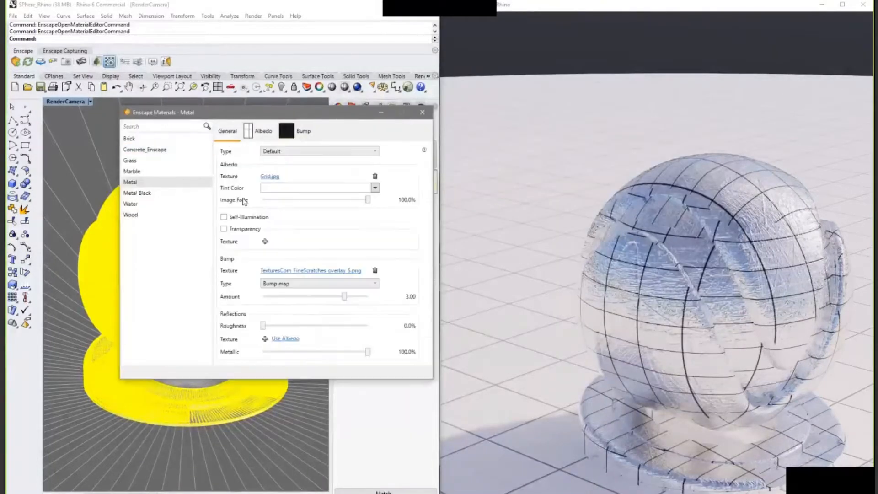
click(375, 175)
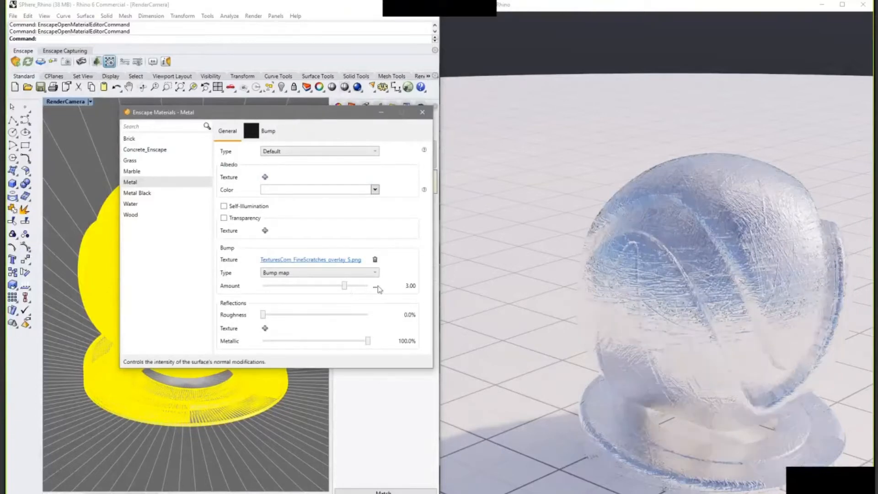
right_click(377, 285)
click(411, 302)
text(0.25)
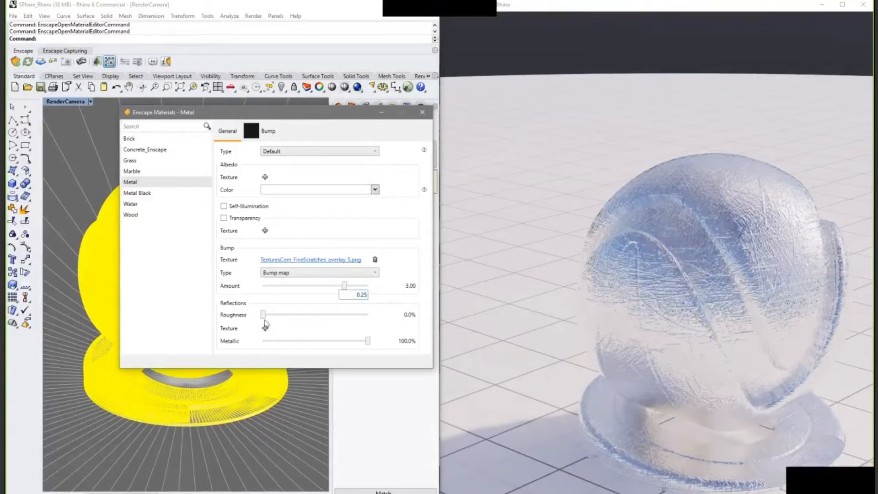
key(Return)
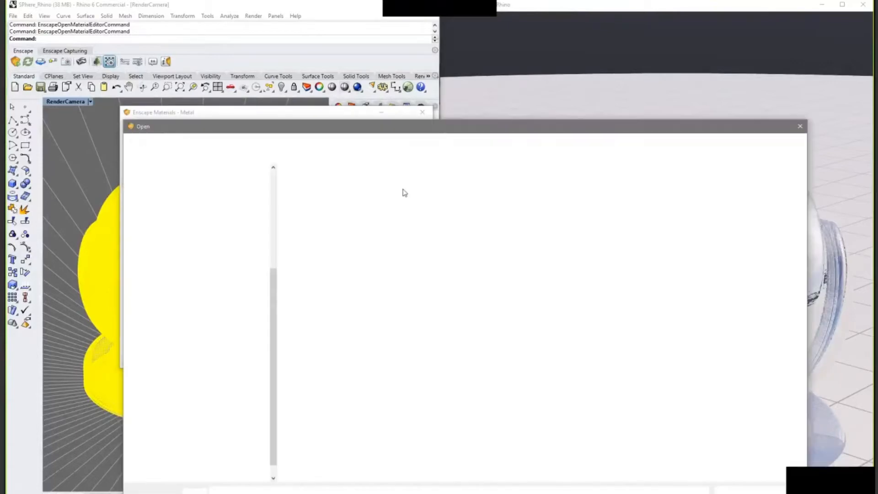
- Assign TexturesCom_FineScratches_overlay_S as Metal's roughness texture, inspect the rendered ball and close the material editor
click(530, 195)
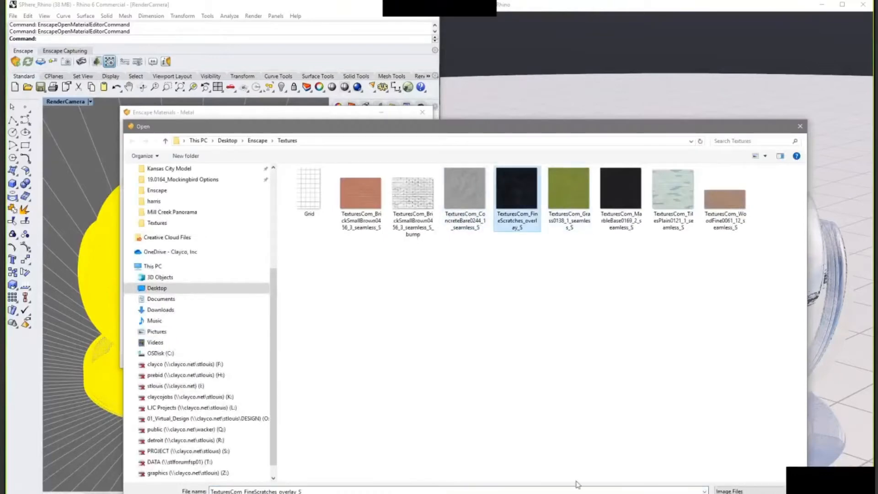
key(Return)
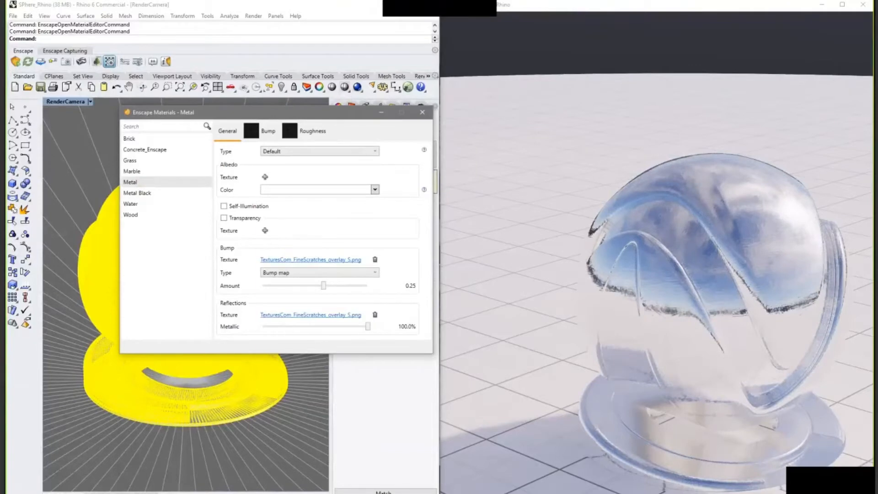
drag(750, 249, 624, 248)
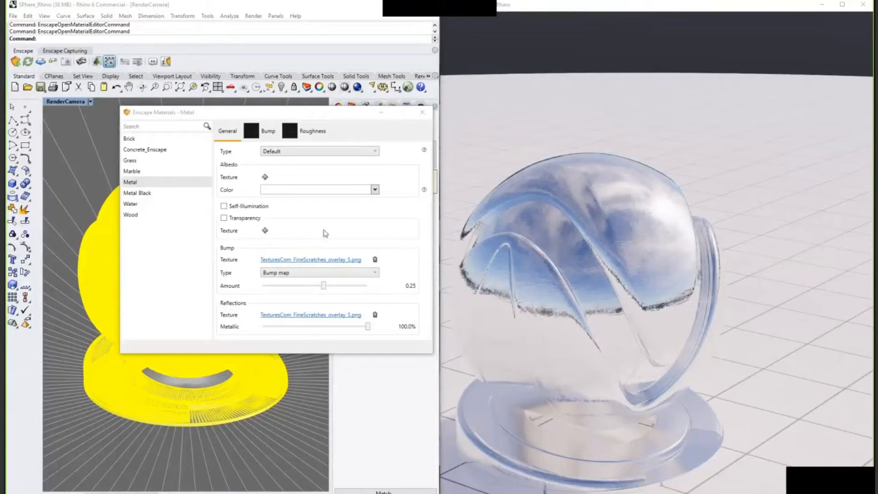
click(155, 194)
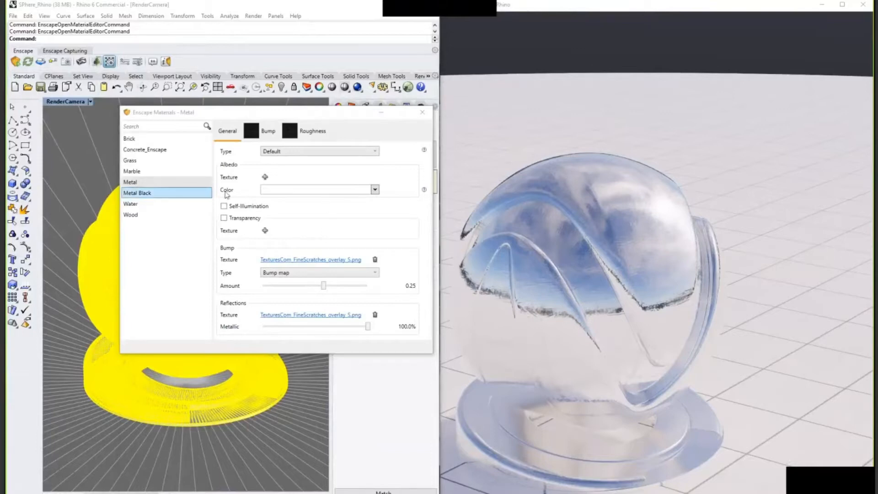
click(422, 112)
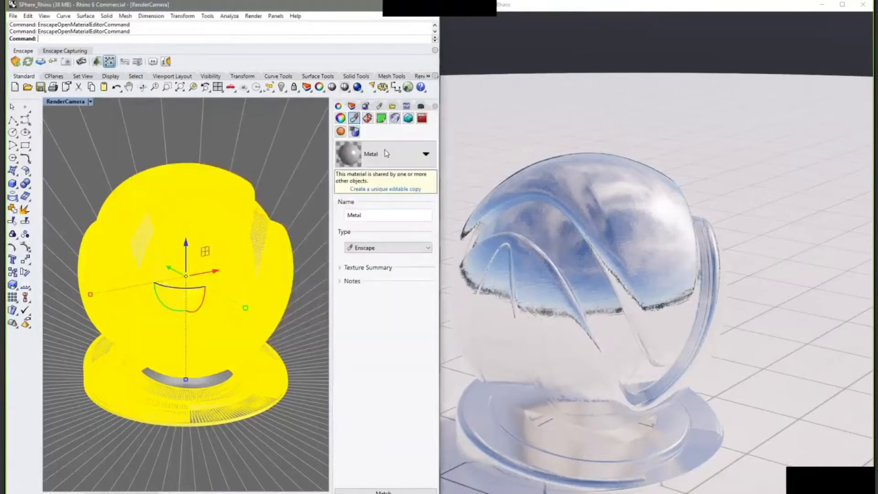
- Assign the Glass_Clear material to the selected material ball in place of Metal
click(391, 159)
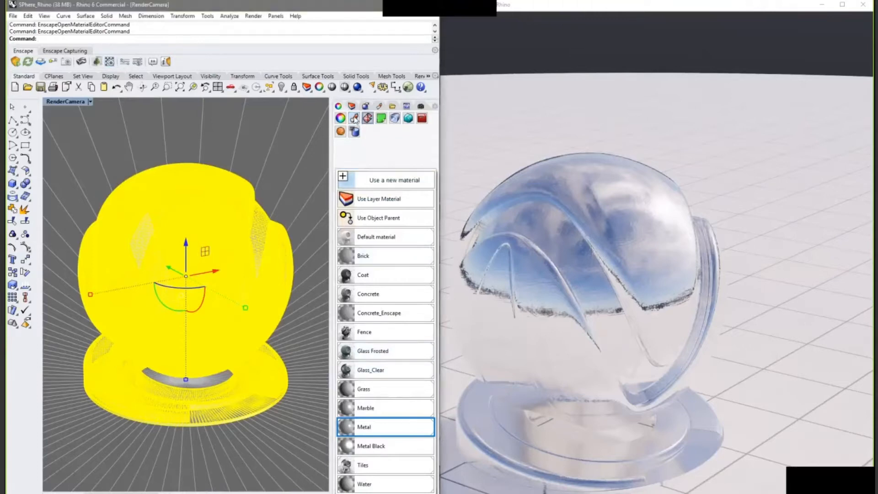
click(379, 155)
click(381, 157)
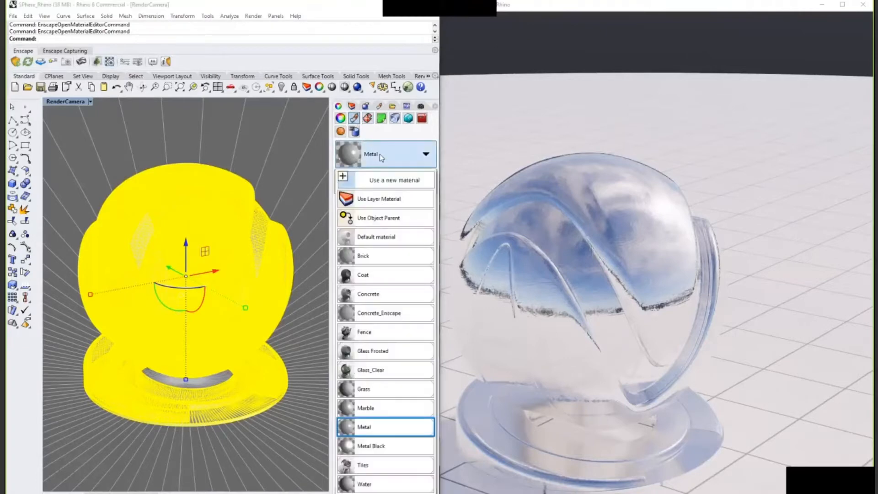
click(395, 375)
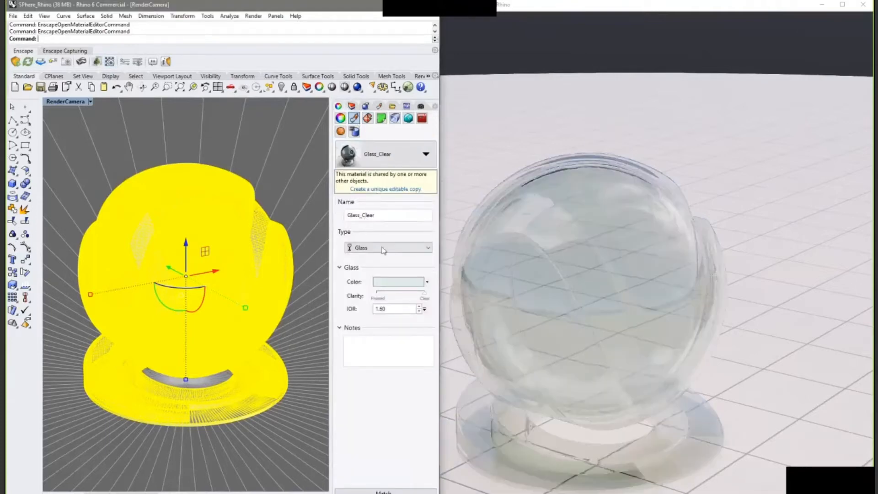
- Look through the material types offered for a new material, keeping Glass_Clear on the ball
click(387, 153)
click(350, 181)
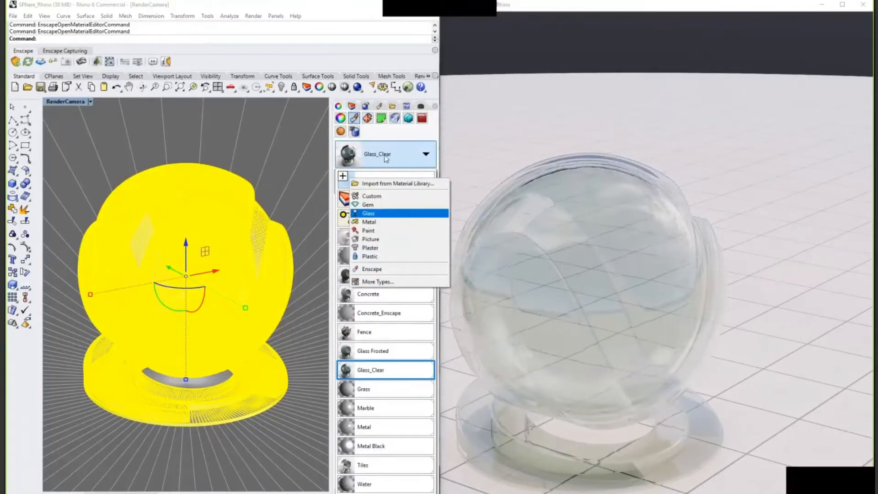
click(396, 375)
click(394, 376)
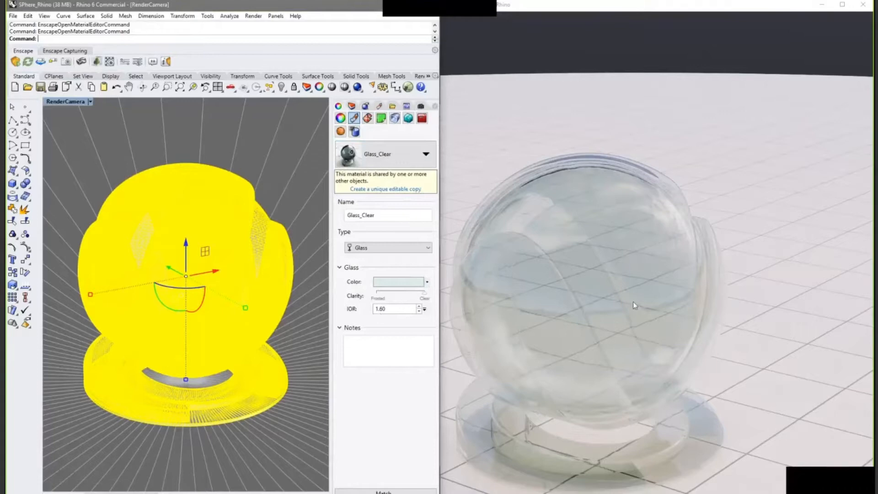
- Restore the RenderCamera named view and shift the time of day in the Enscape render of the glass ball
scroll(633, 301, down, 3)
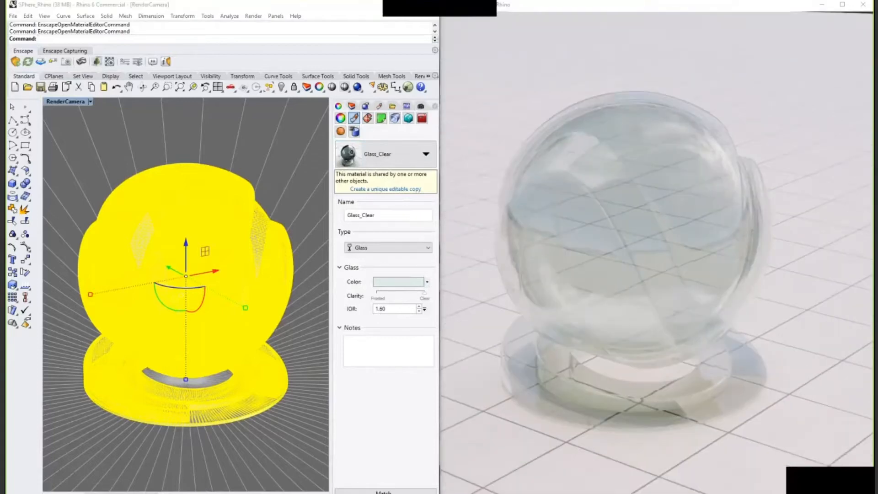
scroll(635, 316, up, 5)
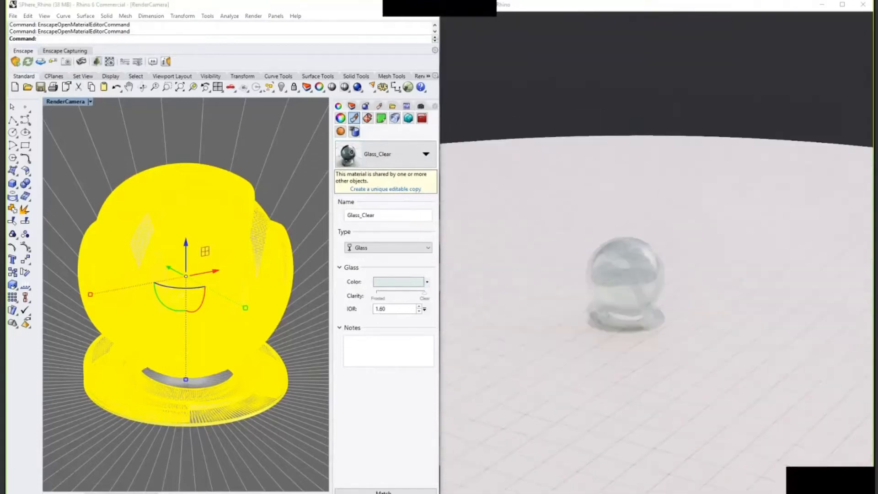
scroll(634, 316, down, 3)
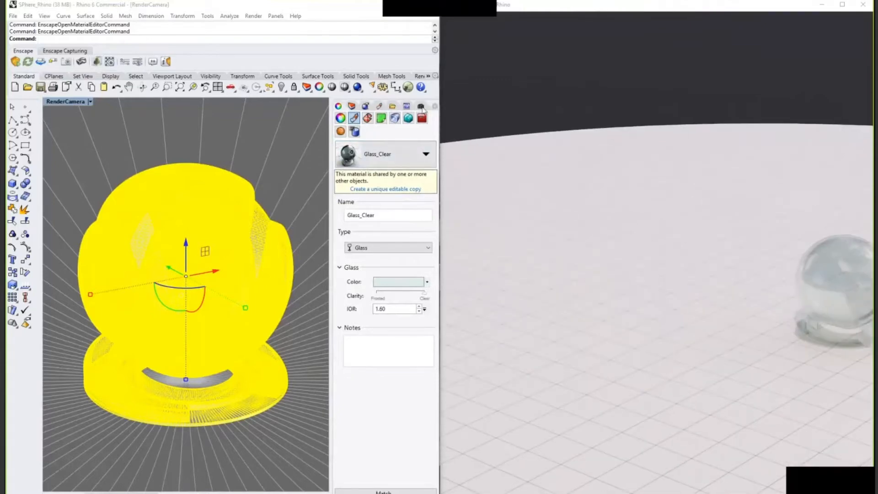
click(421, 109)
double_click(419, 158)
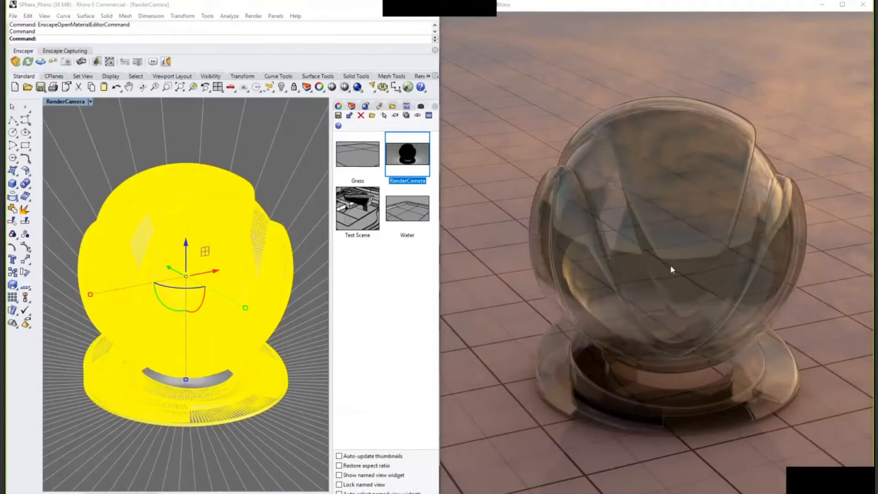
shift+right_drag(698, 362, 639, 362)
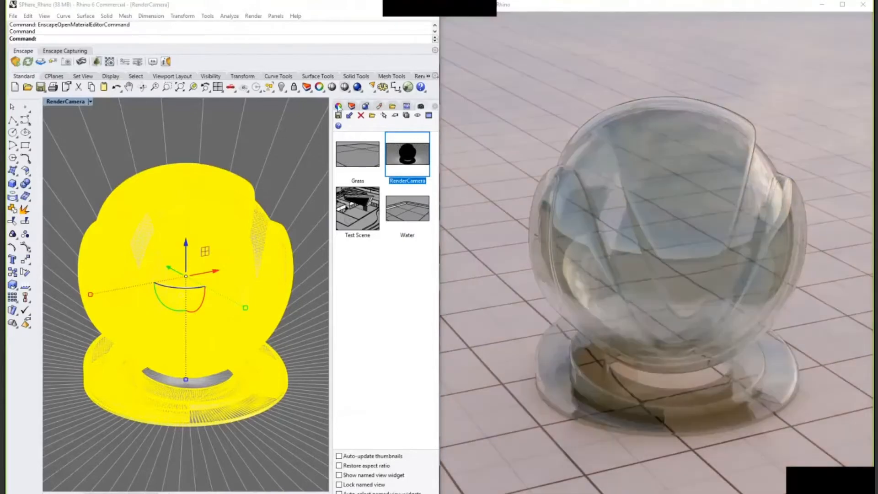
- Assign Glass Frosted to the ball and widen the properties area to show its custom settings in full
click(339, 106)
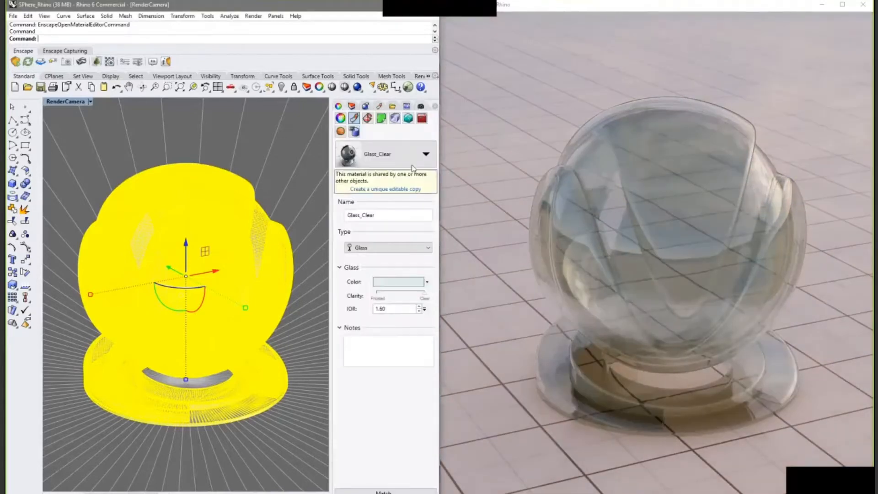
click(407, 164)
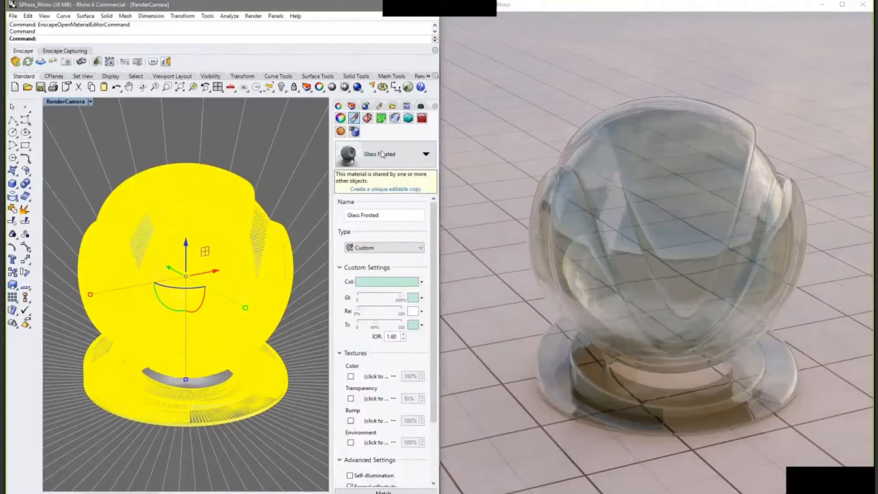
click(383, 154)
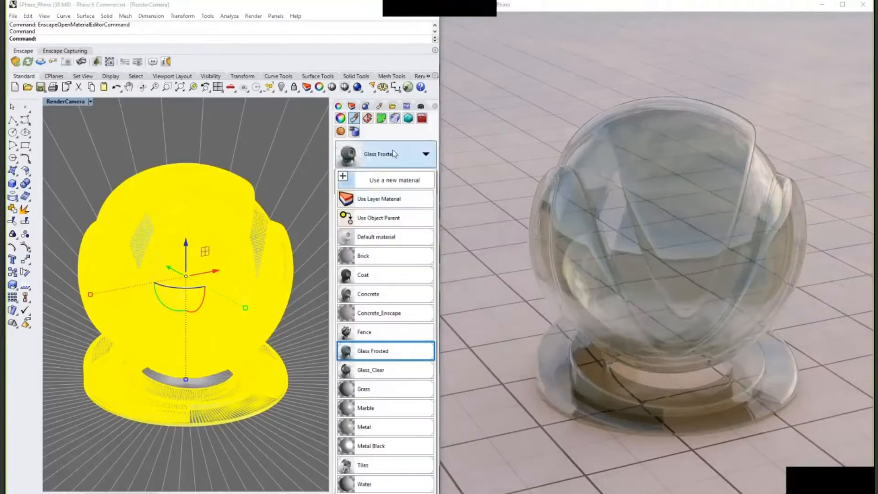
click(366, 351)
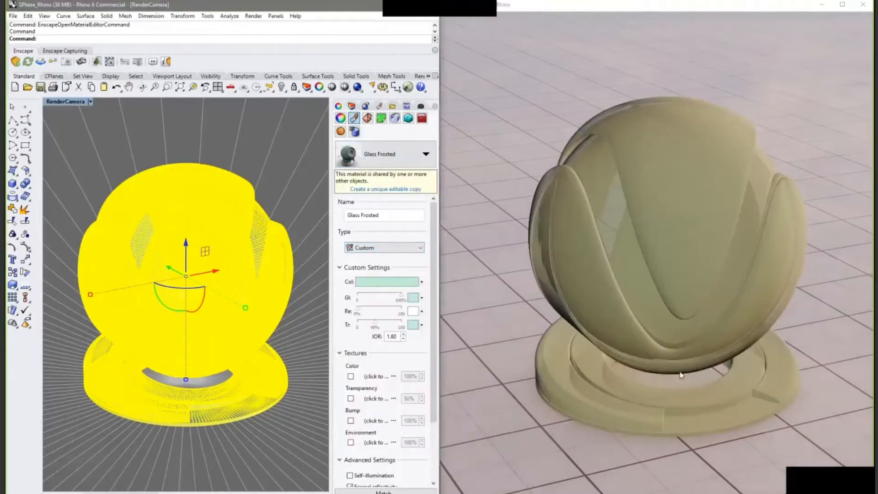
right_drag(680, 375, 704, 366)
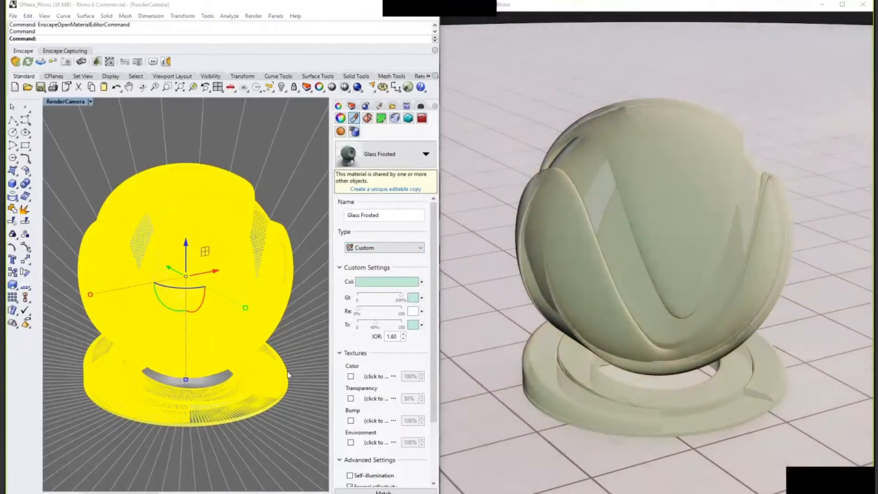
click(318, 328)
drag(330, 325, 265, 323)
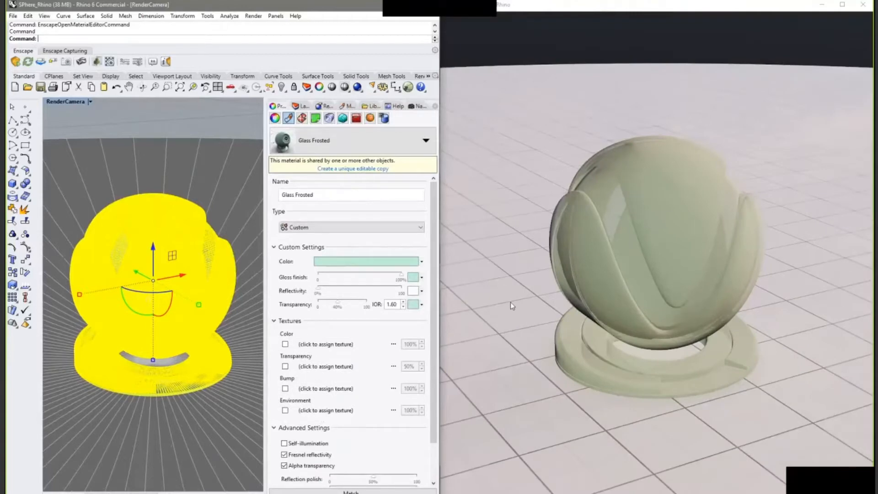
- Assign Glass_Clear to the ball and compare its clarity at fully frosted and fully clear
click(346, 144)
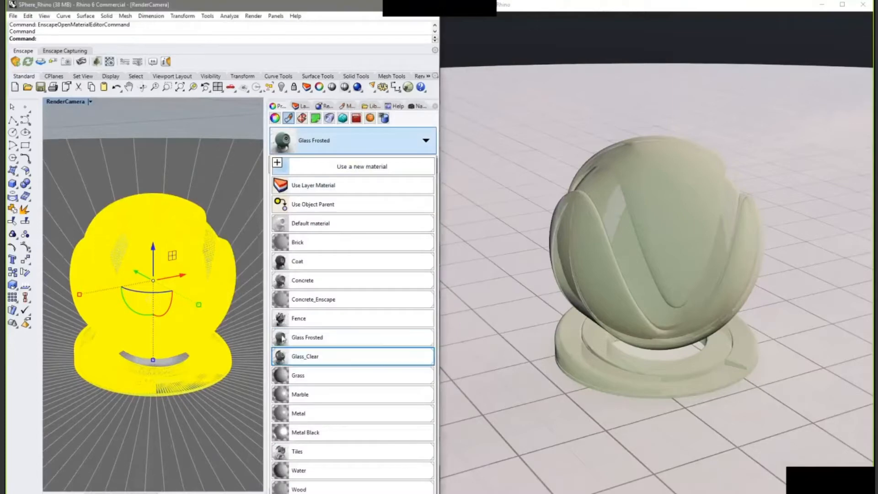
click(371, 356)
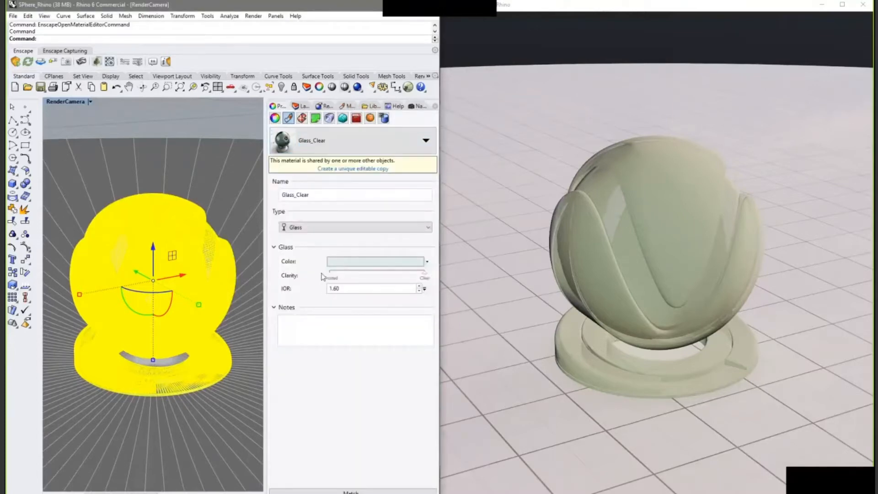
drag(352, 273, 340, 276)
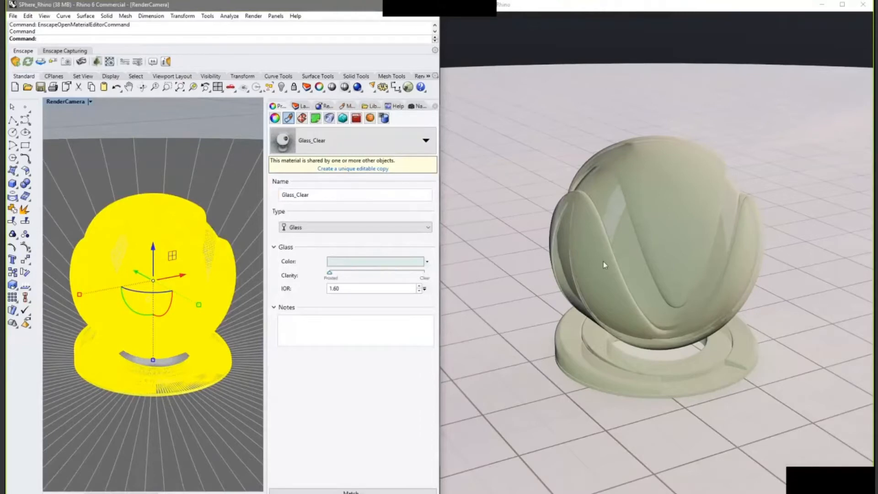
click(544, 277)
drag(544, 277, 711, 189)
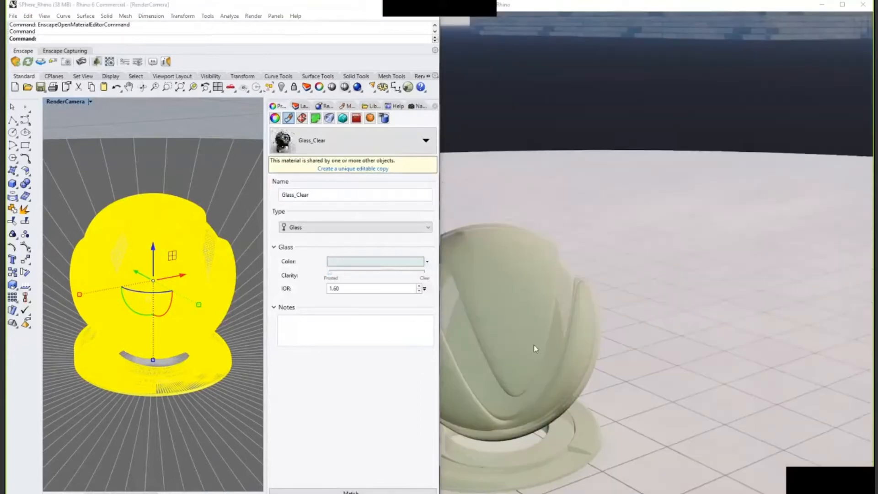
drag(534, 345, 494, 389)
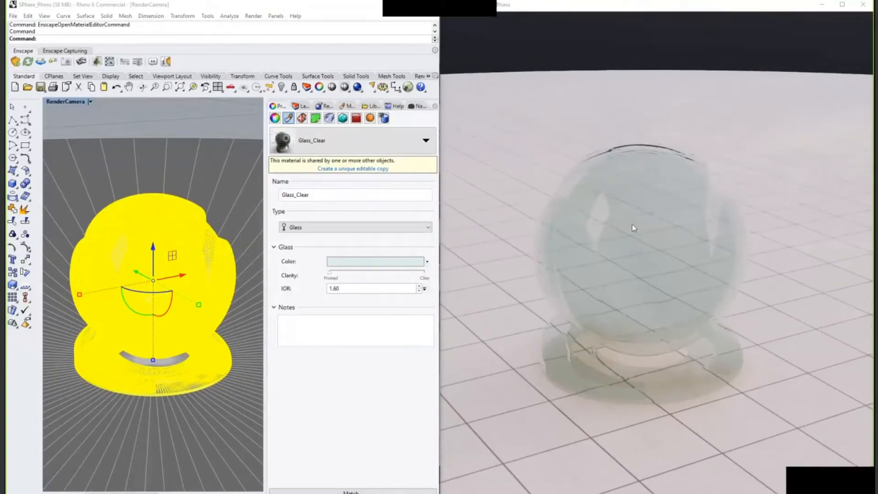
drag(329, 275, 434, 271)
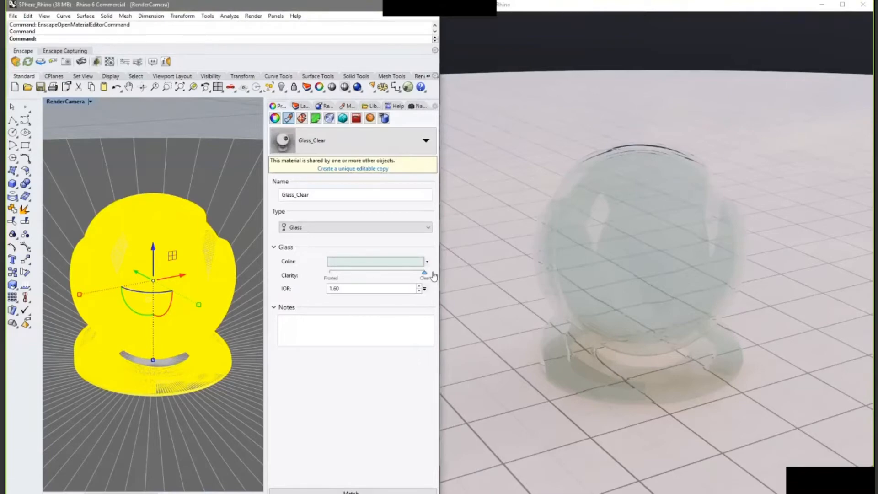
- Assign the Wood material to the ball and review its albedo, bump and reflection settings in the Enscape material editor
click(377, 147)
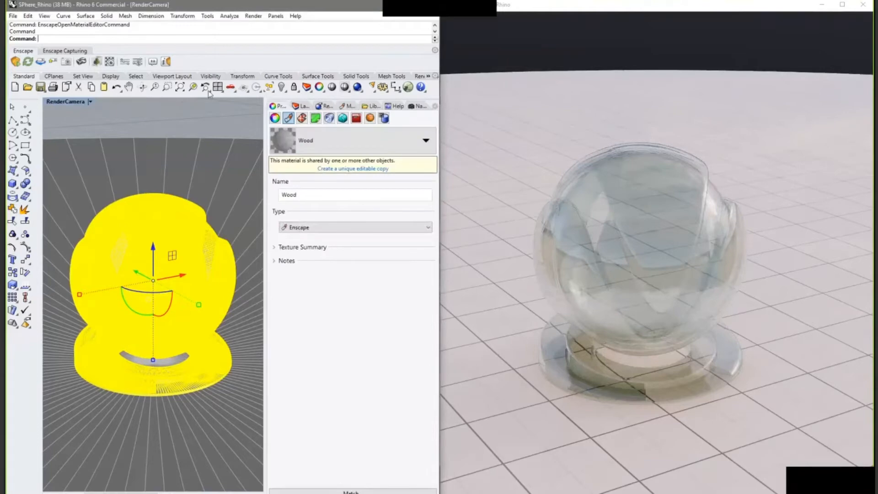
click(109, 63)
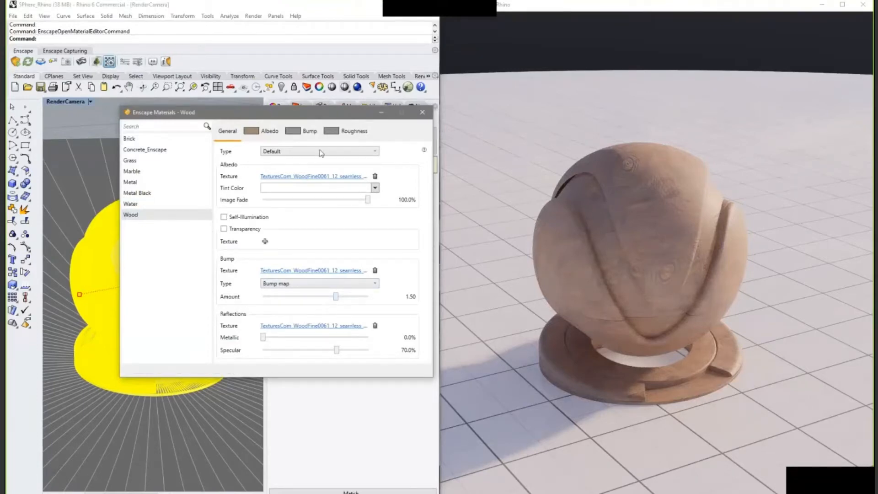
click(422, 113)
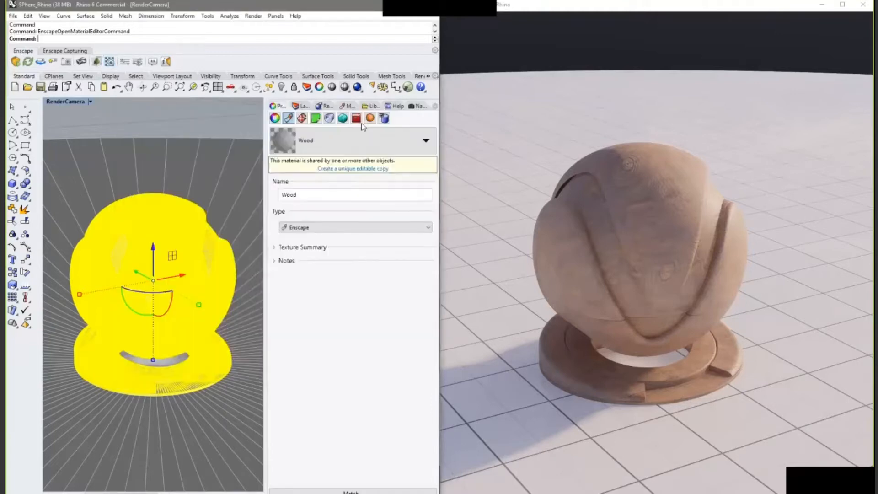
- Restore the Grass named view in place of the material ball
click(300, 105)
click(278, 106)
click(417, 107)
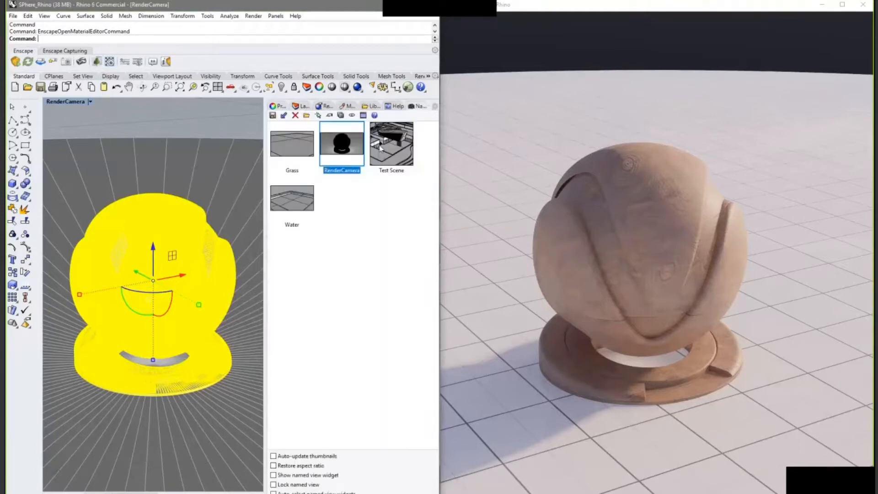
double_click(300, 144)
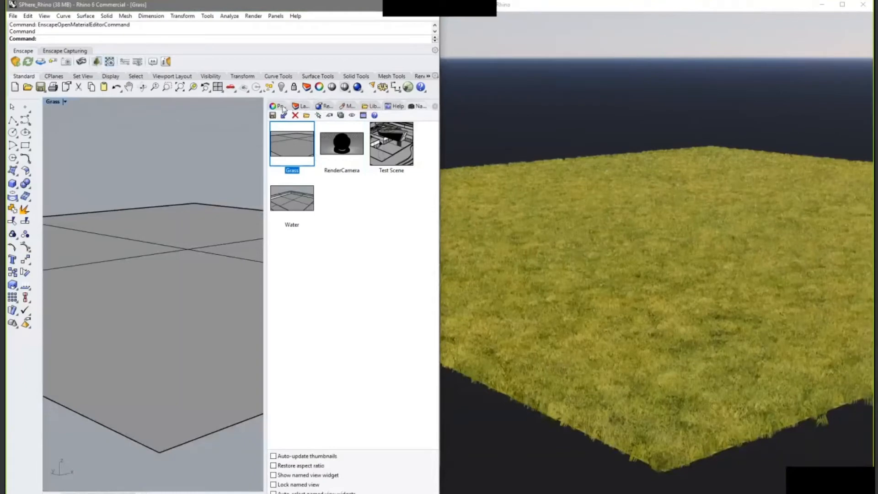
- Review the Grass material's general settings and its albedo texture image in the Enscape material editor
click(97, 62)
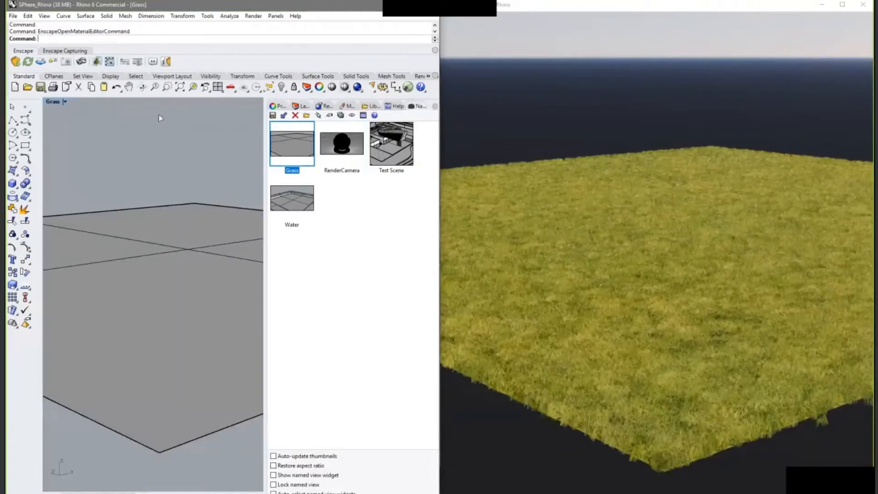
click(131, 160)
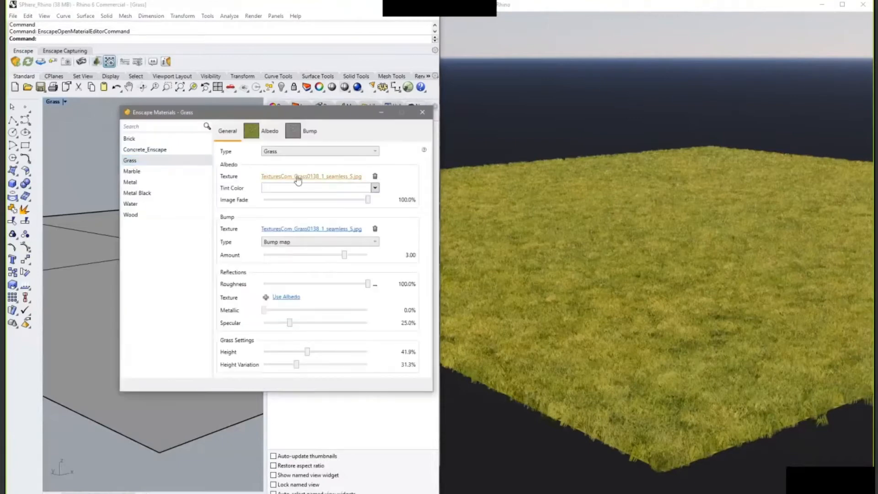
click(302, 176)
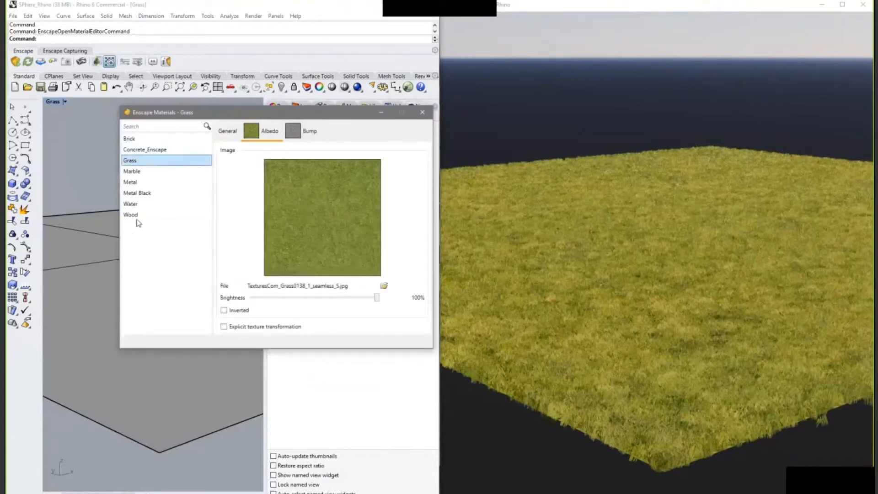
click(146, 166)
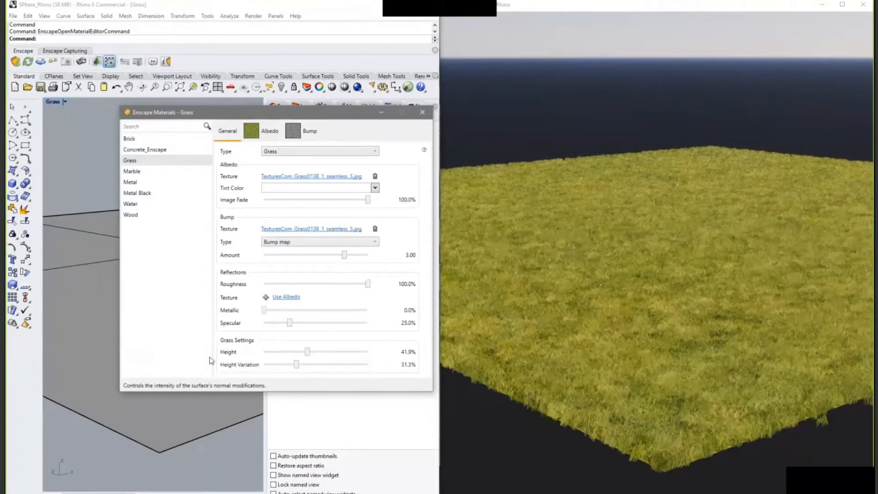
- Try a grass height of 100%, settle on 37.6%, and tint the Grass material golden yellow
click(367, 352)
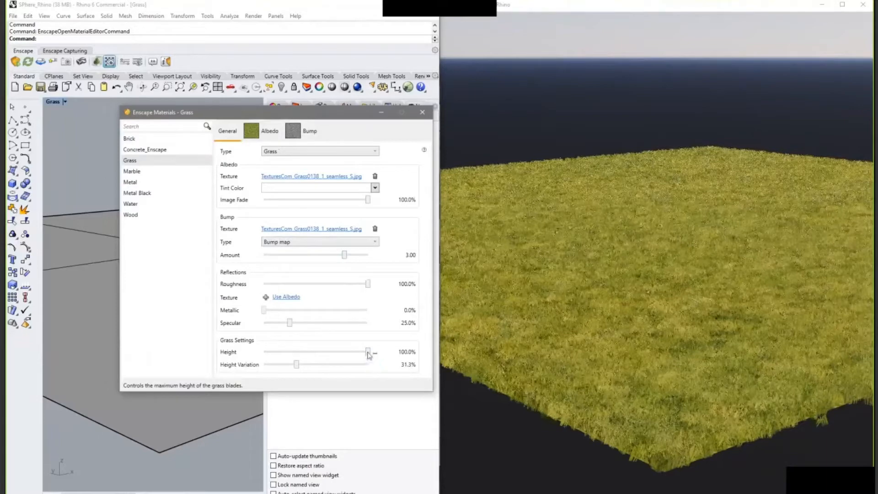
click(302, 352)
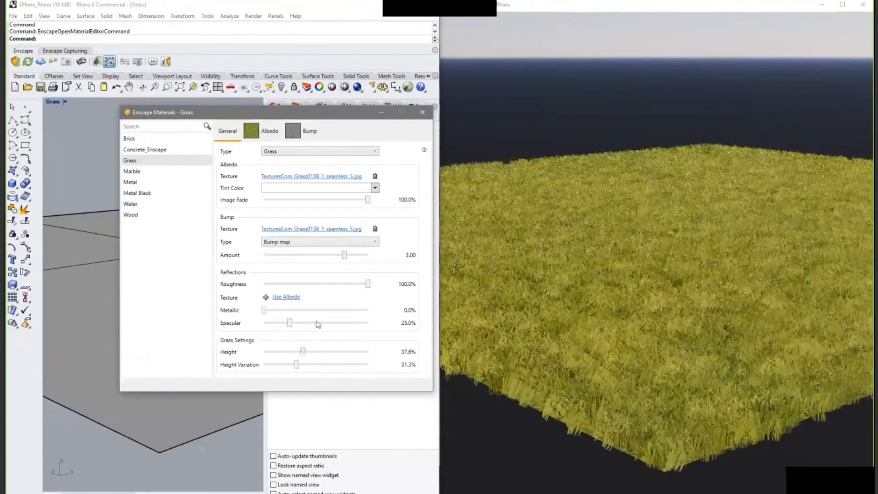
click(375, 188)
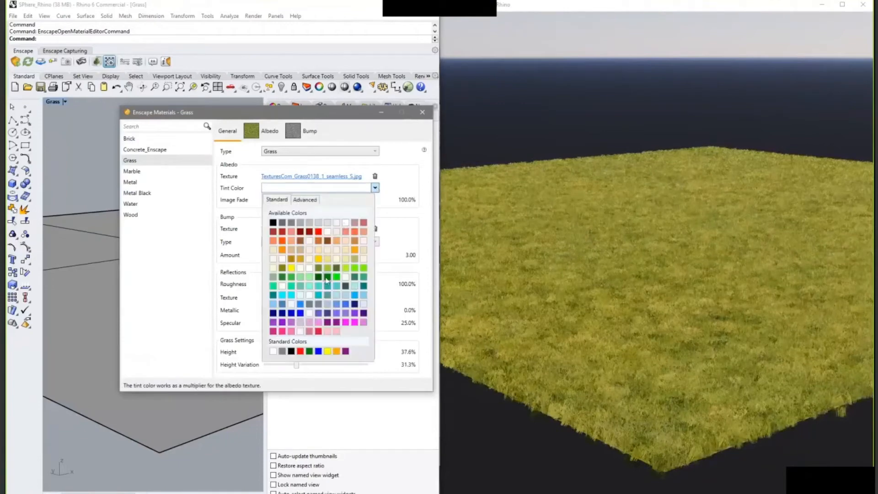
click(318, 259)
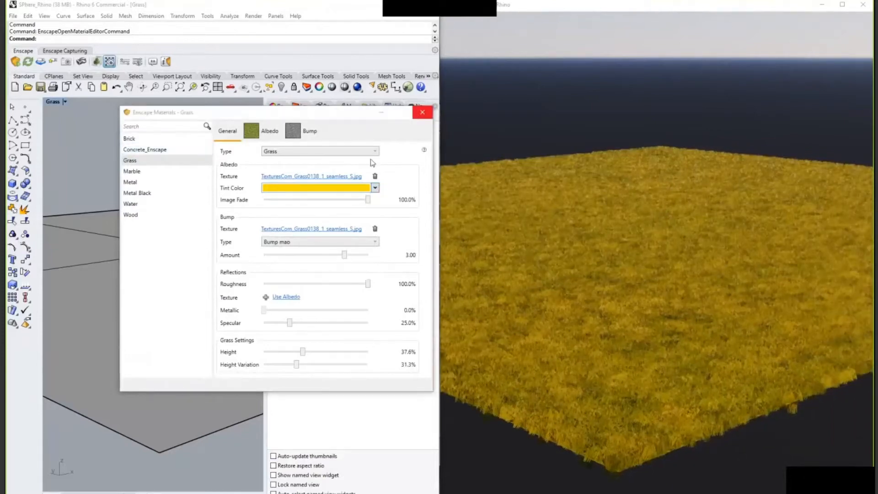
click(425, 115)
- Restore the Water named view, lift the water surface above the pool to expose the basin, and lower it back in
double_click(299, 195)
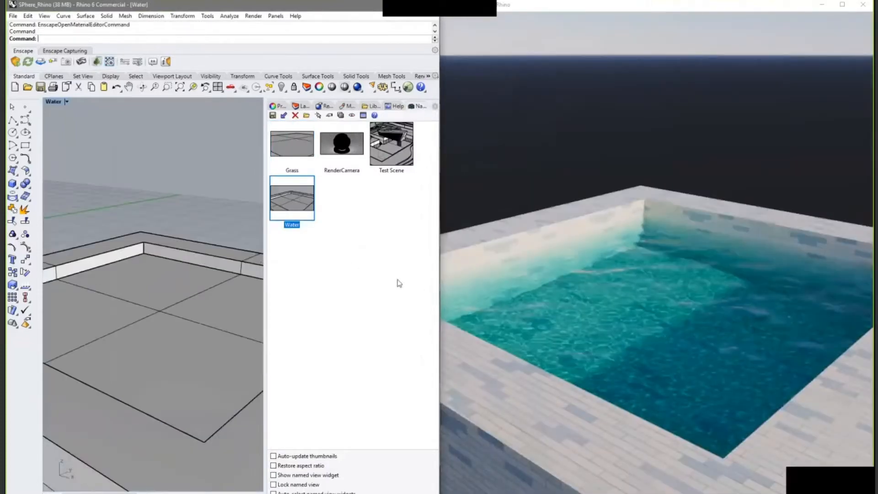
click(178, 293)
drag(161, 283, 159, 194)
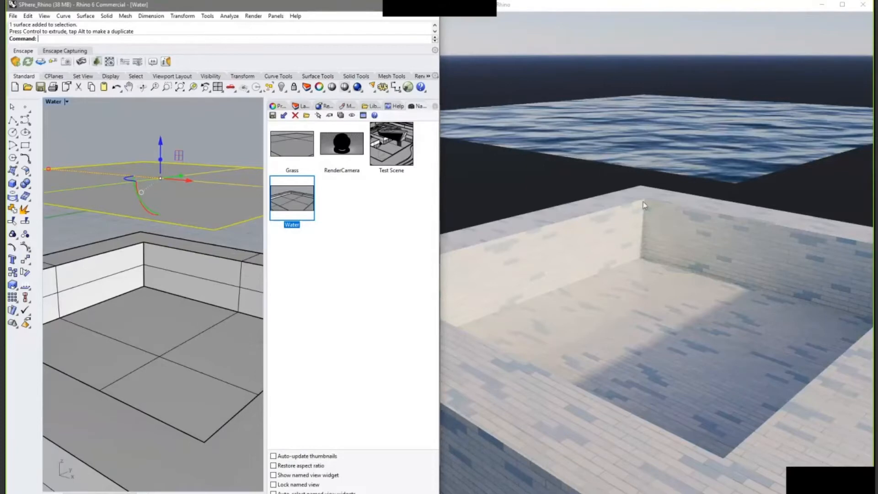
drag(160, 178, 161, 287)
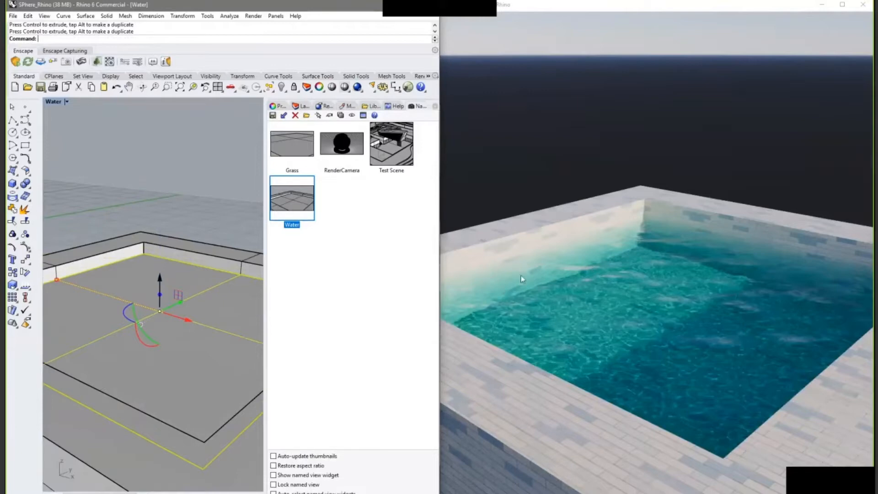
- Set the Water material's wind intensity to 57%, direction angle to 319° and wave height to 69%, and reduce the wave scale
drag(570, 281, 580, 366)
key(w)
key(s)
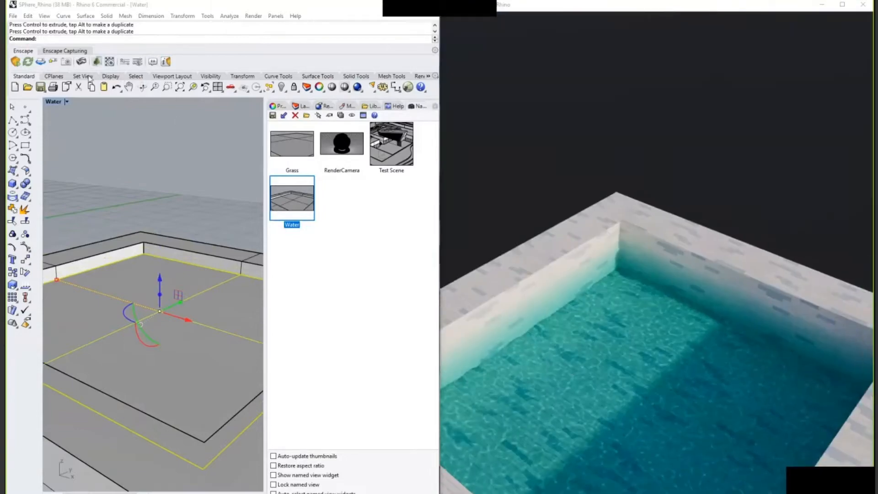
click(109, 61)
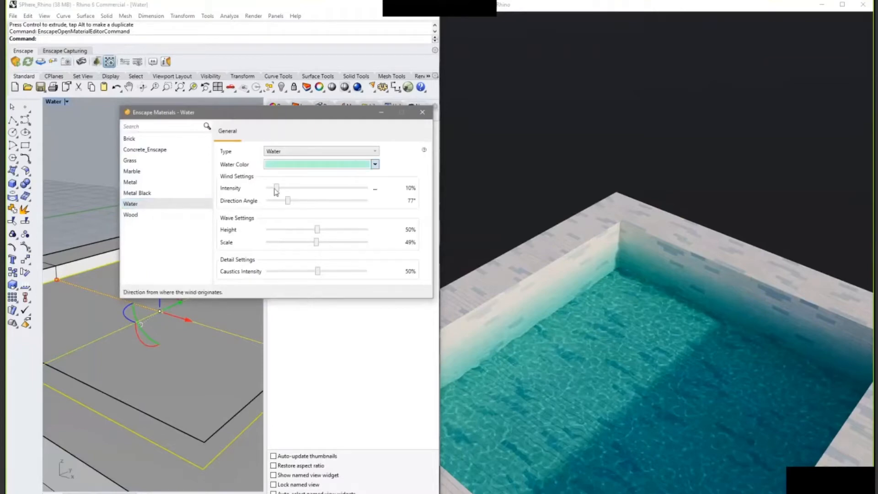
drag(277, 188, 322, 197)
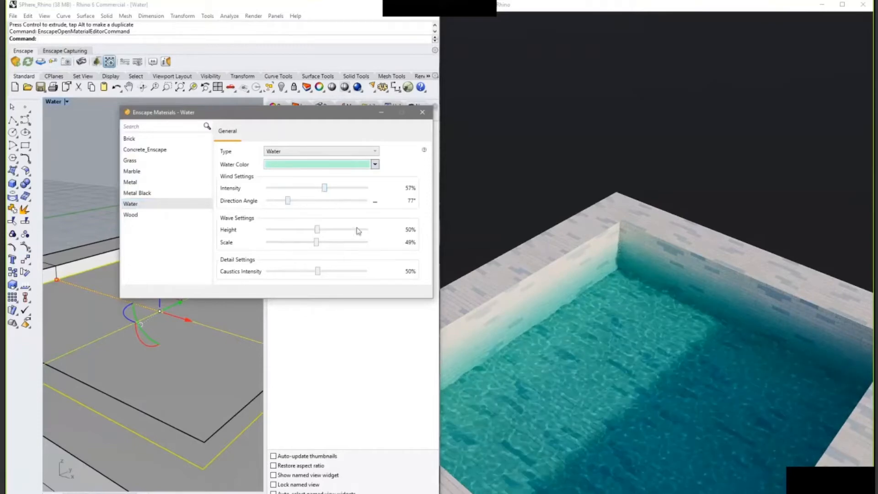
click(355, 200)
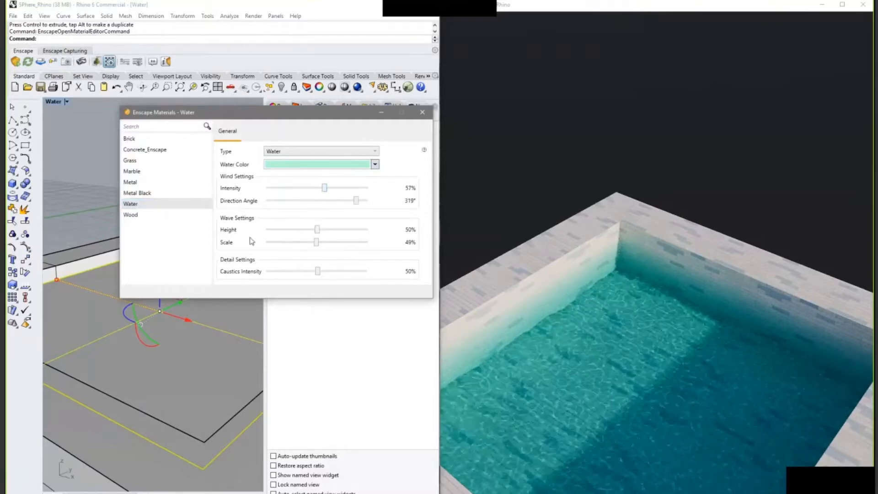
click(336, 229)
click(335, 242)
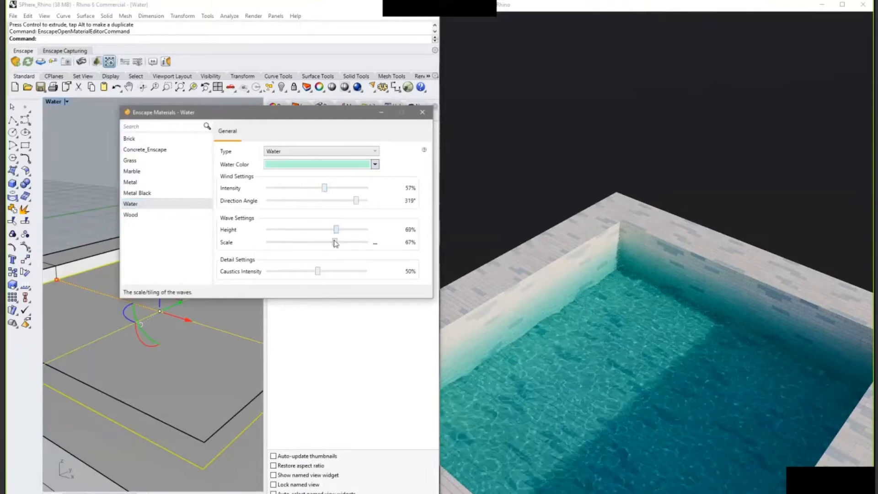
click(298, 242)
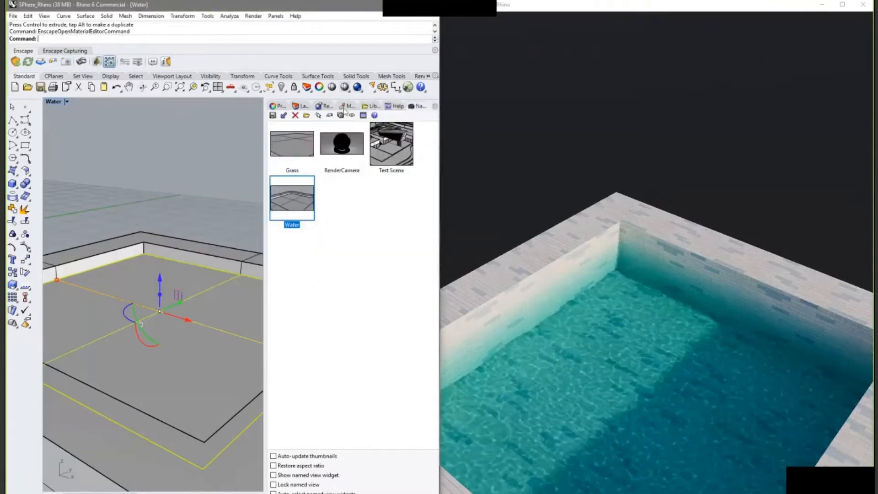
- Assign the Fence material to the pool basin polysurface and inspect the mesh in the Enscape render
click(347, 107)
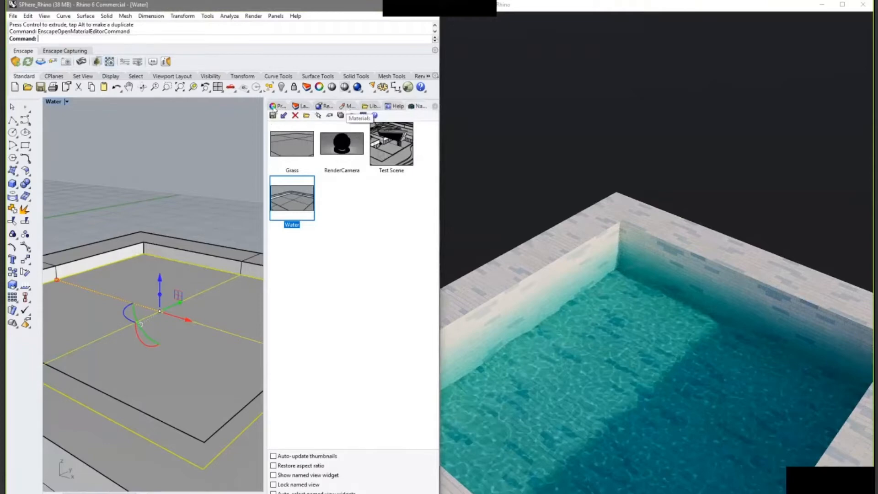
click(338, 144)
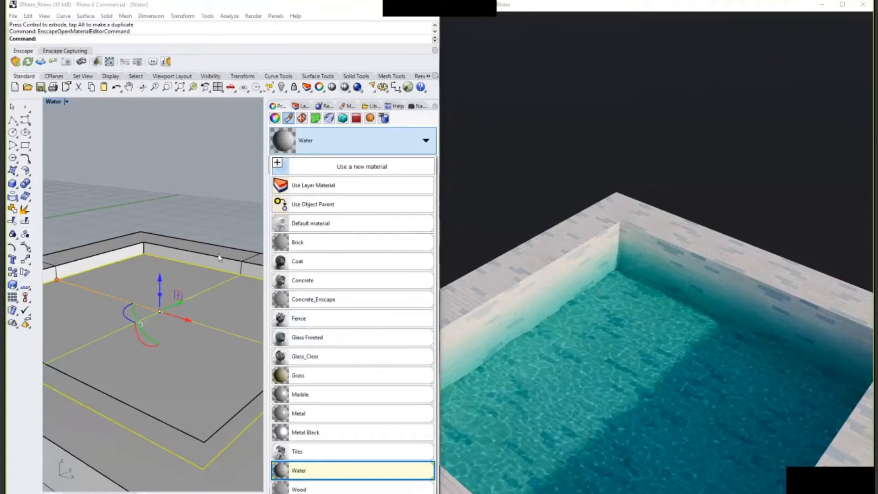
click(238, 286)
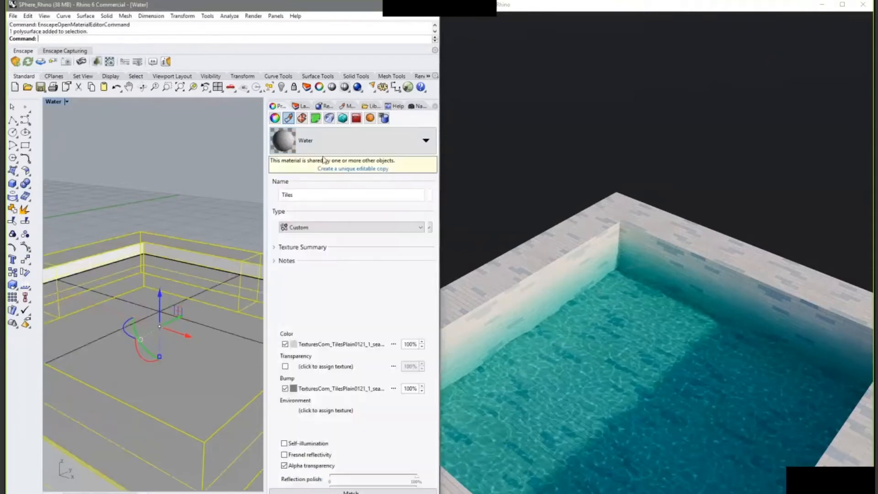
click(322, 142)
click(323, 325)
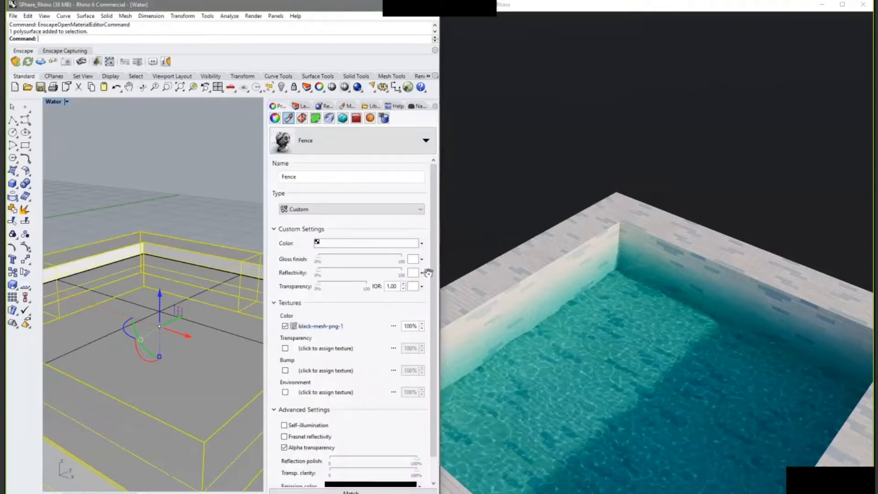
scroll(215, 266, down, 2)
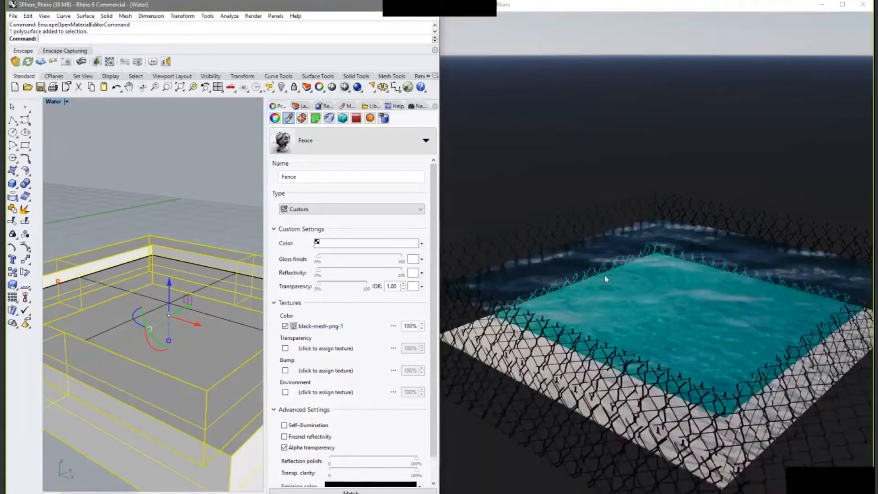
right_drag(604, 276, 587, 65)
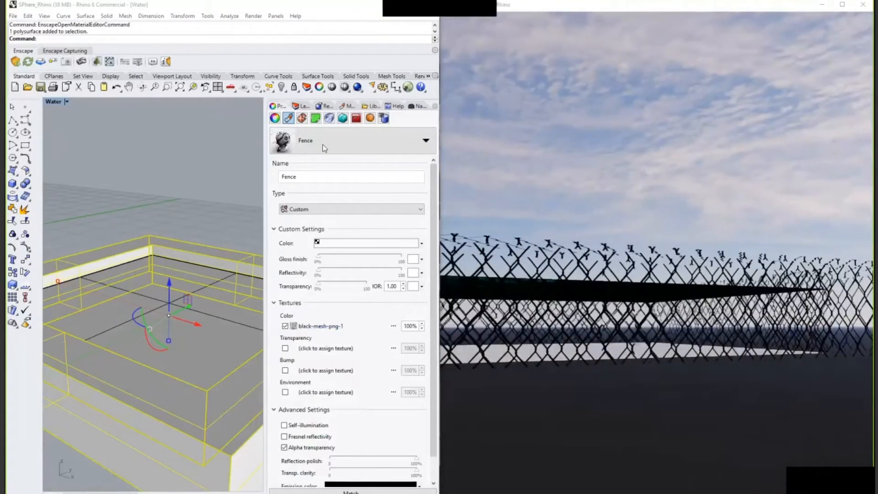
- Examine the Fence material's black-mesh-png-1 color texture and its source image file without changing them
click(315, 327)
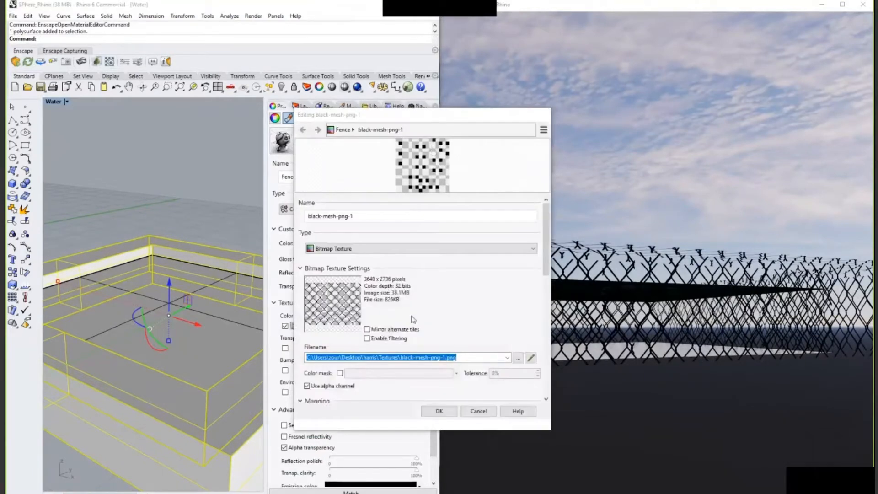
click(517, 358)
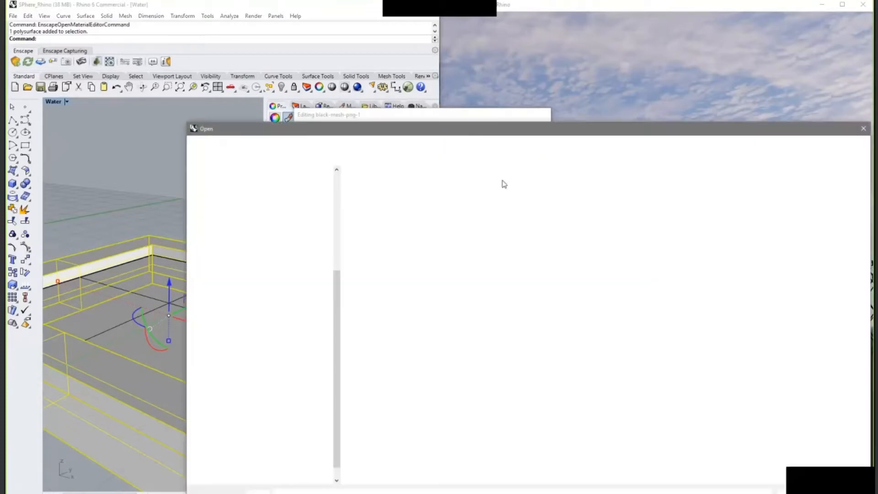
click(394, 215)
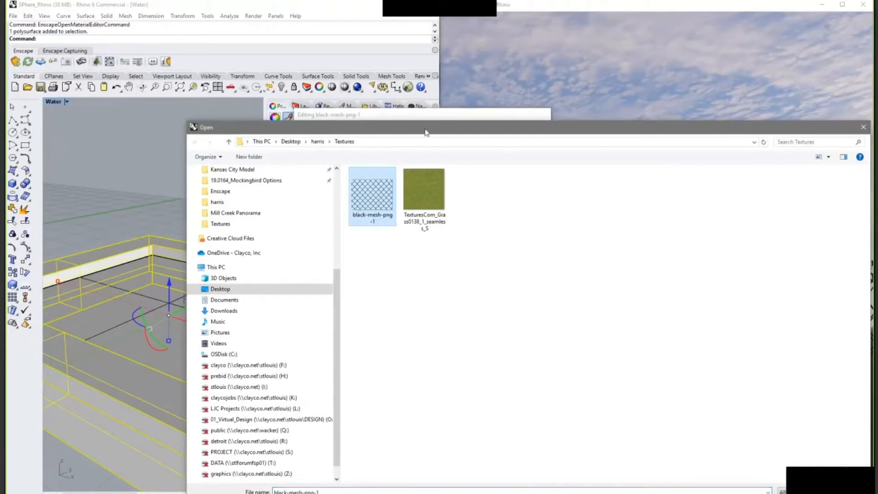
drag(425, 131, 290, 131)
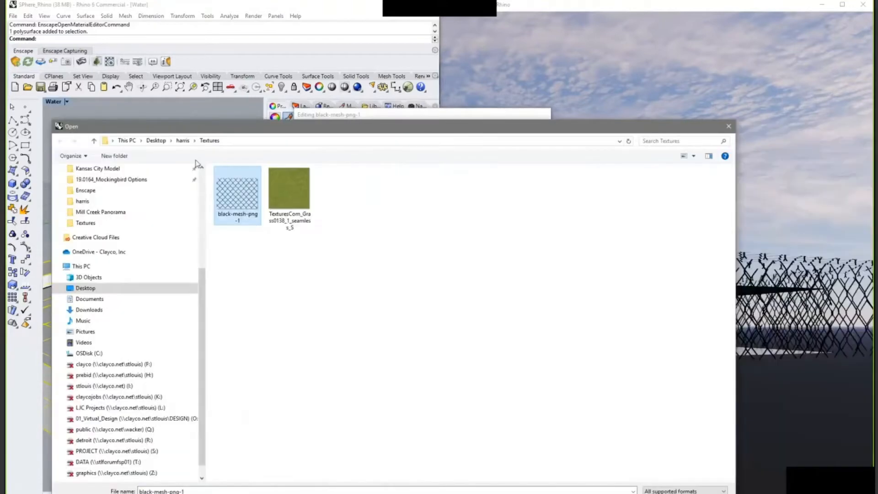
click(728, 128)
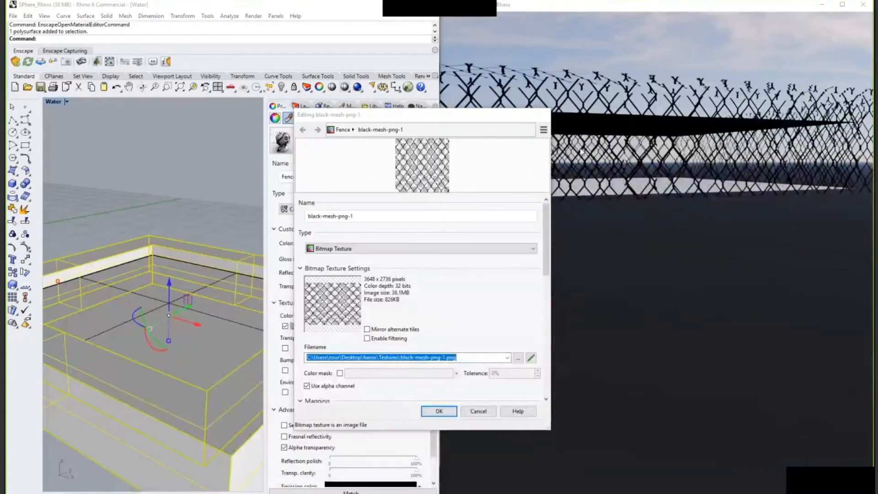
click(487, 413)
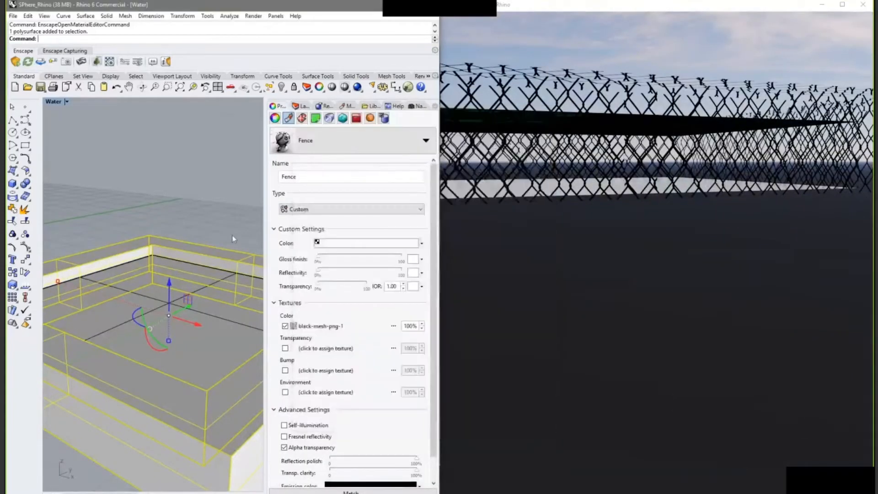
- Deselect the pool basin and restore the Test Scene named view
click(199, 199)
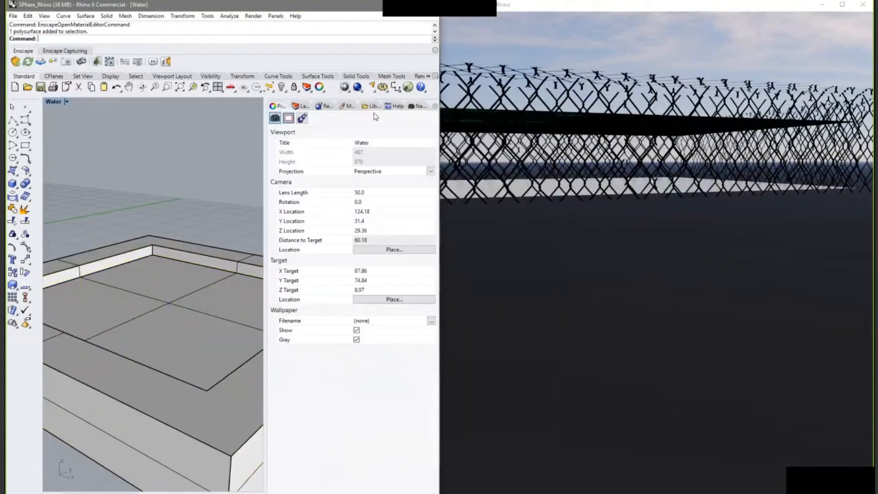
scroll(177, 181, down, 8)
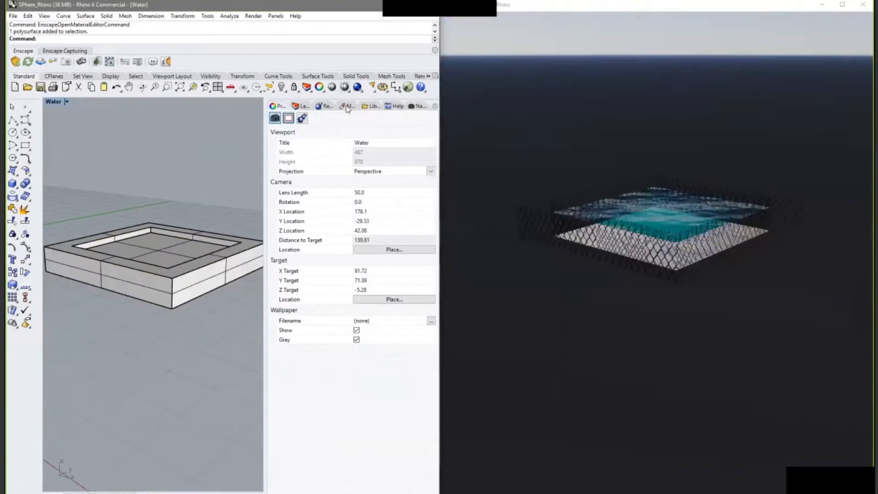
click(304, 107)
click(416, 106)
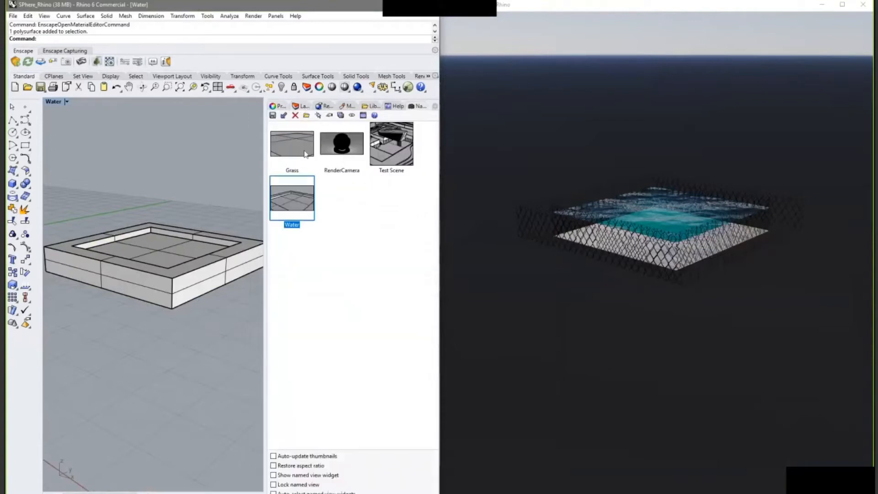
click(396, 145)
double_click(396, 144)
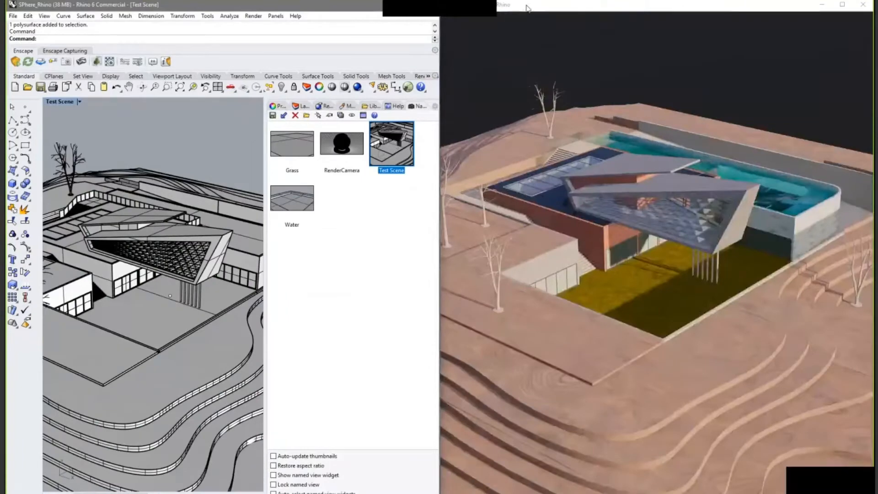
- Maximize the Enscape render window and examine the house's brick walls, triangulated glass canopy and roof up close
drag(528, 8, 528, 75)
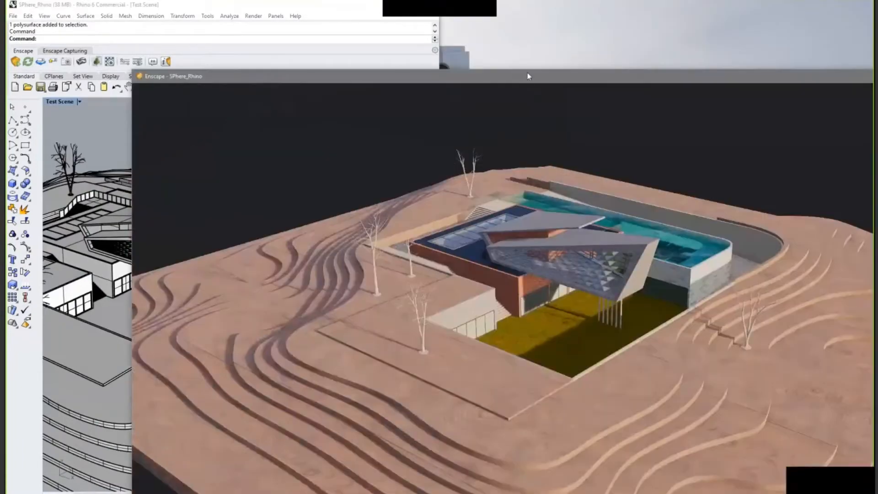
double_click(527, 76)
mouse_move(456, 334)
mouse_down()
mouse_move(419, 318)
mouse_move(443, 339)
mouse_up()
scroll(438, 247, up, 3)
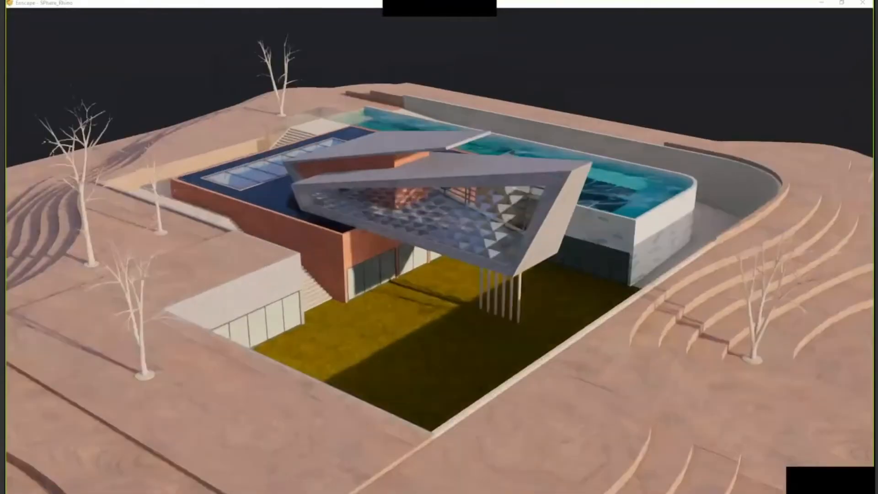
scroll(438, 247, up, 2)
drag(438, 246, 267, 278)
drag(439, 247, 521, 181)
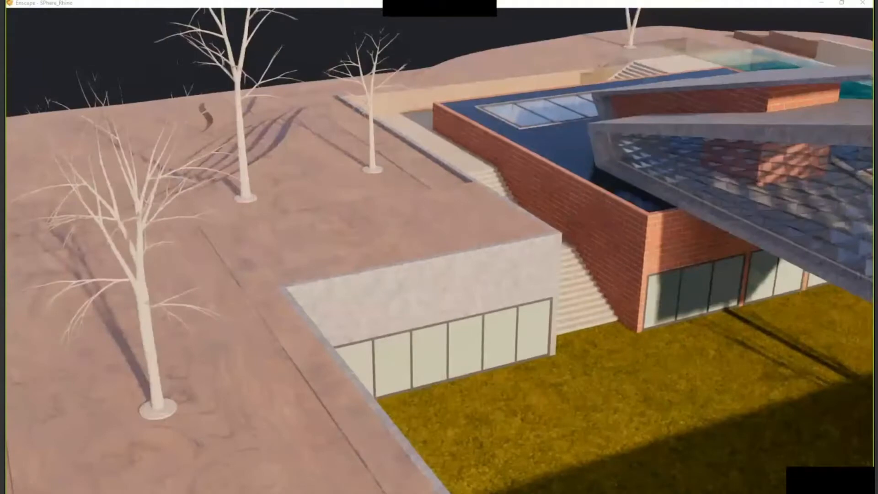
drag(521, 315, 706, 263)
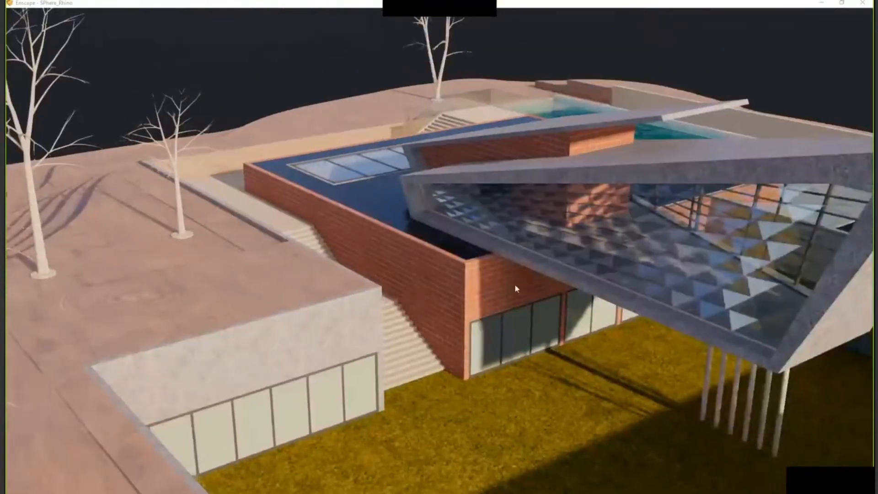
scroll(514, 284, up, 1)
drag(373, 232, 372, 303)
scroll(372, 303, up, 2)
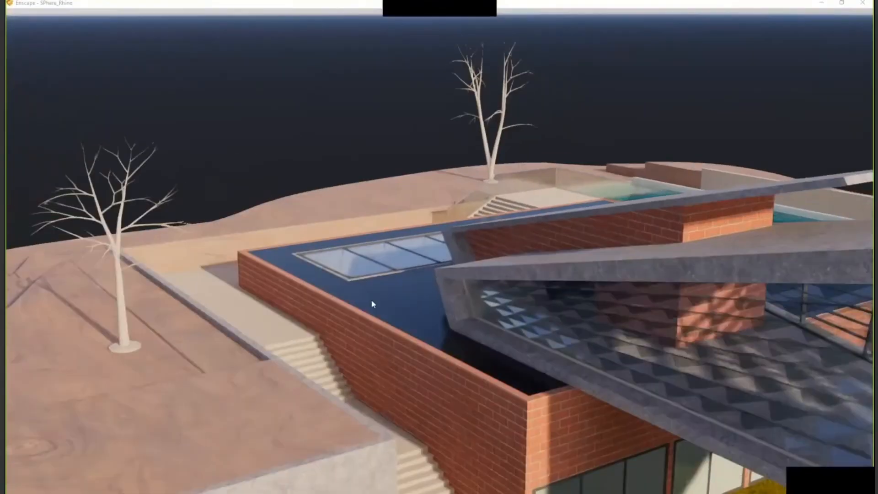
- Shift the render's time of day so the sunlight and tree shadows over the house change direction
key(u)
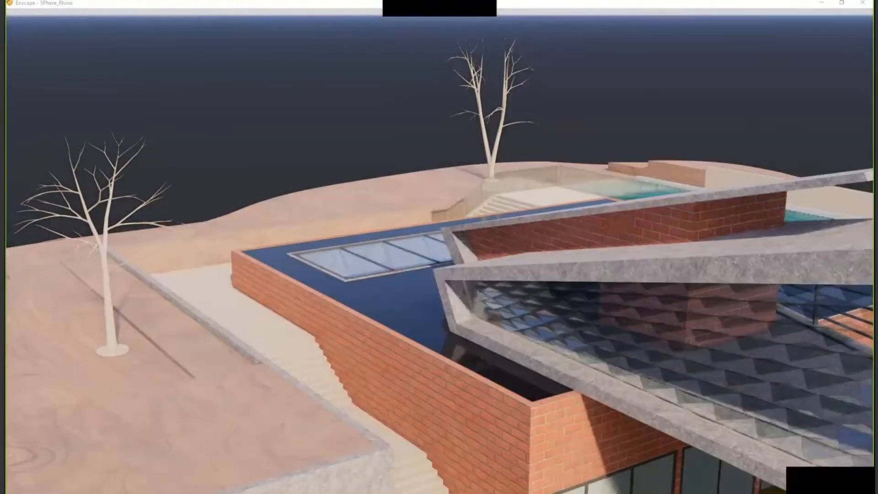
key(u)
key(u)
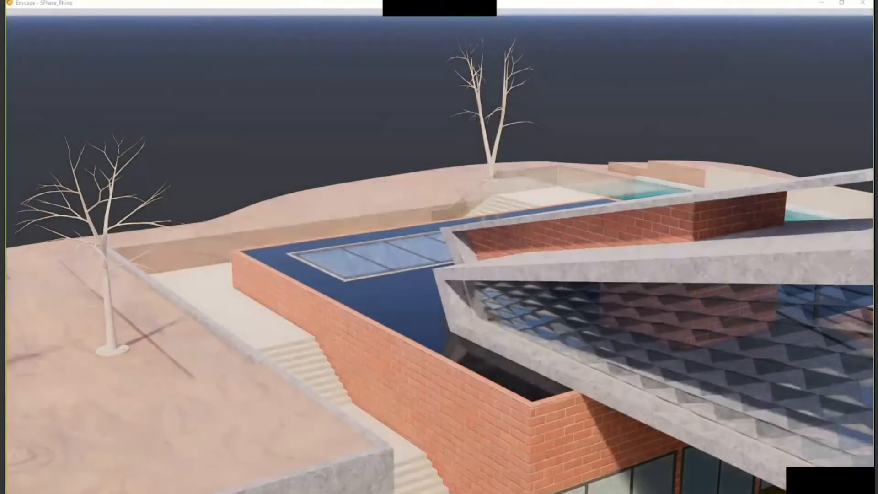
- Fly through the scene past the bare trees, pool and glass railings down to the courtyard wall to examine the materials
drag(439, 246, 487, 320)
key(w)
drag(439, 247, 289, 460)
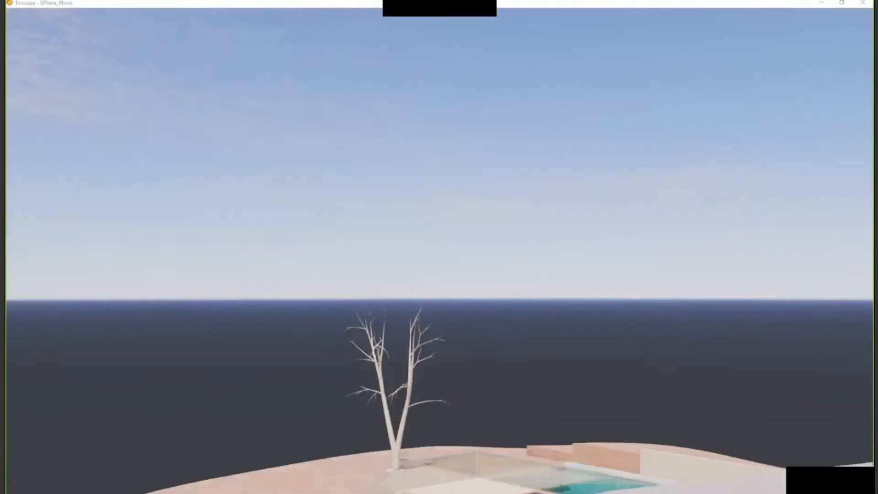
drag(439, 247, 374, 80)
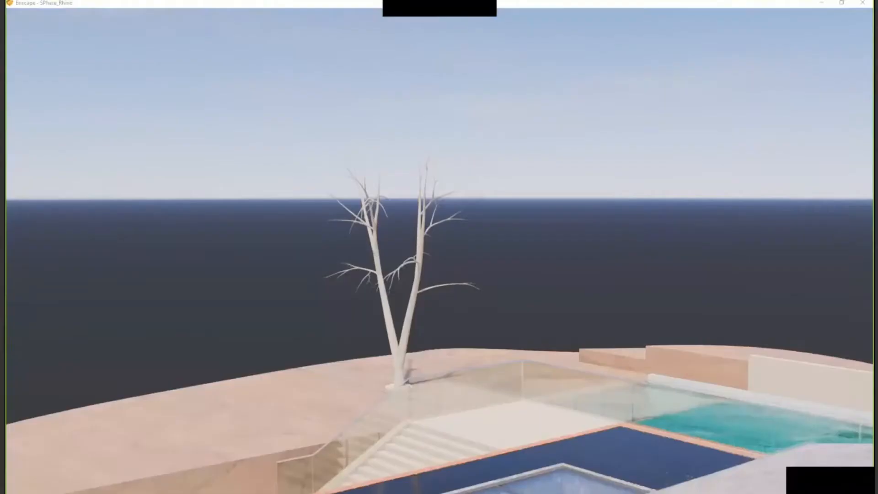
key(w)
drag(439, 247, 28, 167)
key(w)
drag(438, 247, 205, 354)
key(d)
key(s)
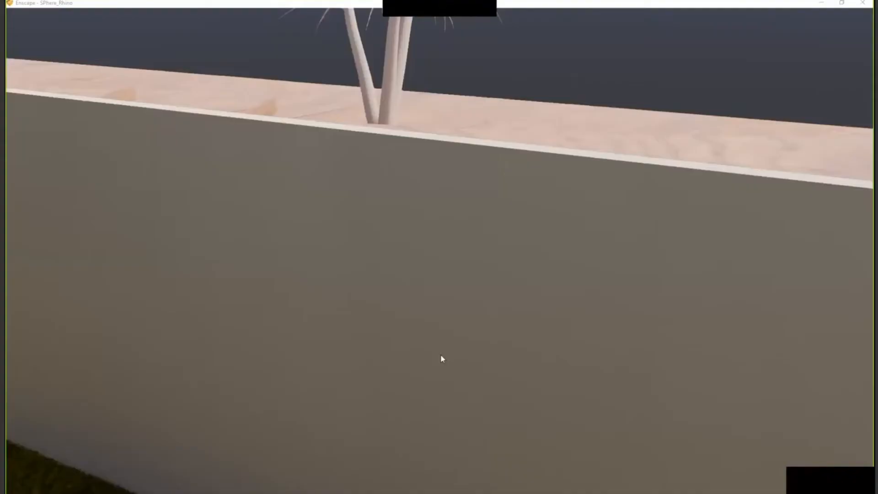
- Review the house and its whole terraced terrain from a distant aerial viewpoint
drag(441, 355, 402, 352)
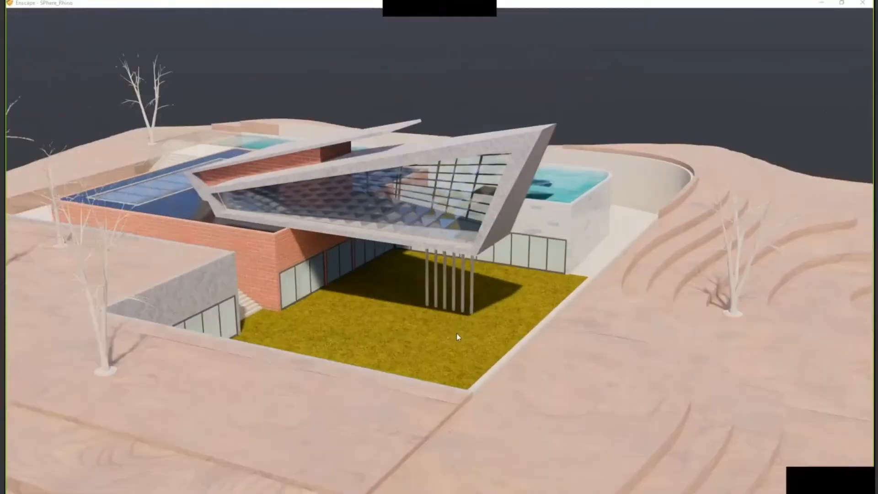
scroll(456, 333, down, 3)
scroll(456, 333, down, 1)
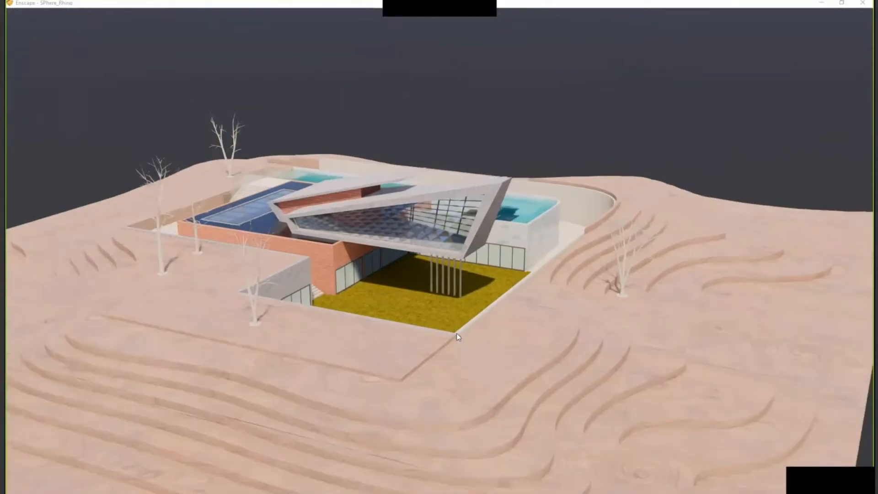
scroll(456, 333, down, 4)
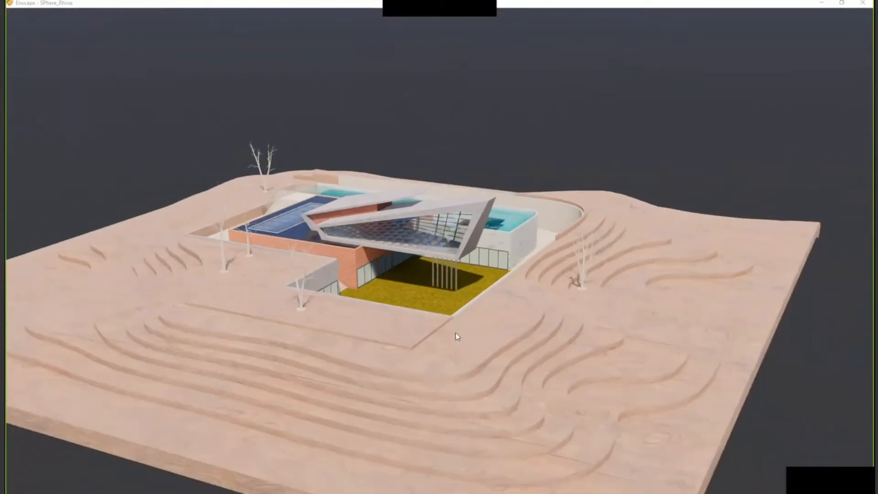
scroll(455, 333, down, 1)
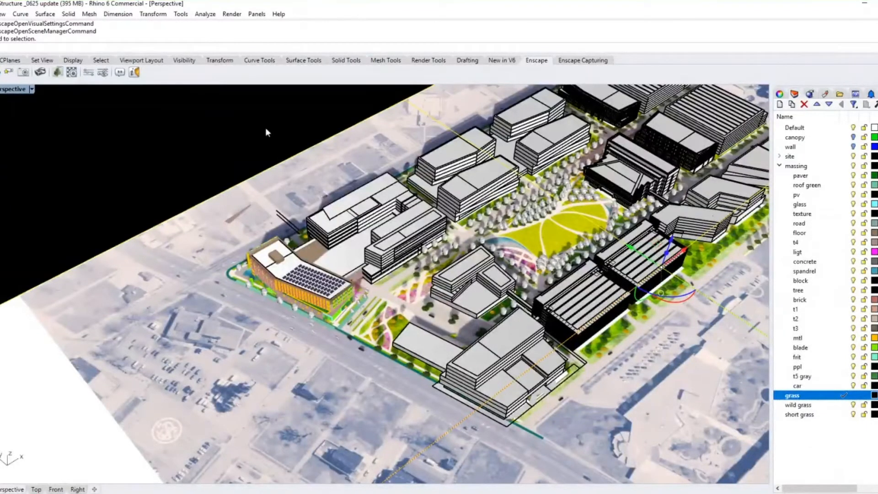
- Bring the Enscape render of the All Parking Structure _0625 update model in front of the Rhino viewport
right_drag(265, 128, 267, 122)
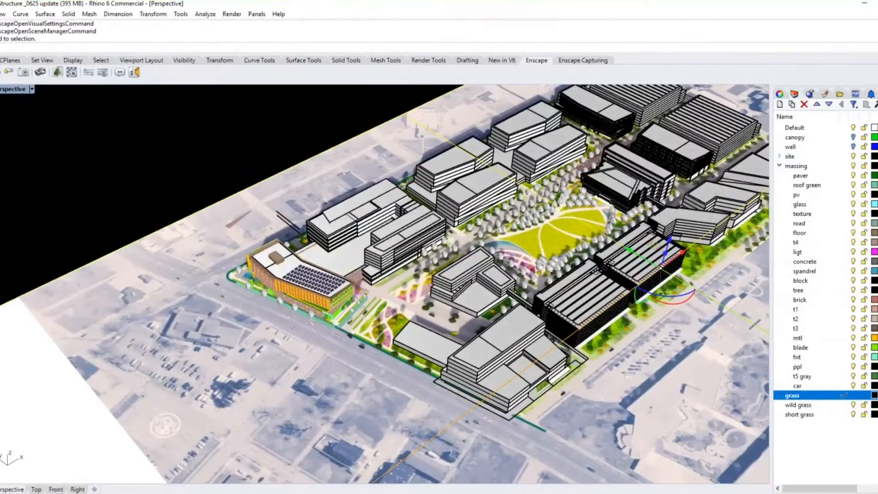
mouse_move(437, 493)
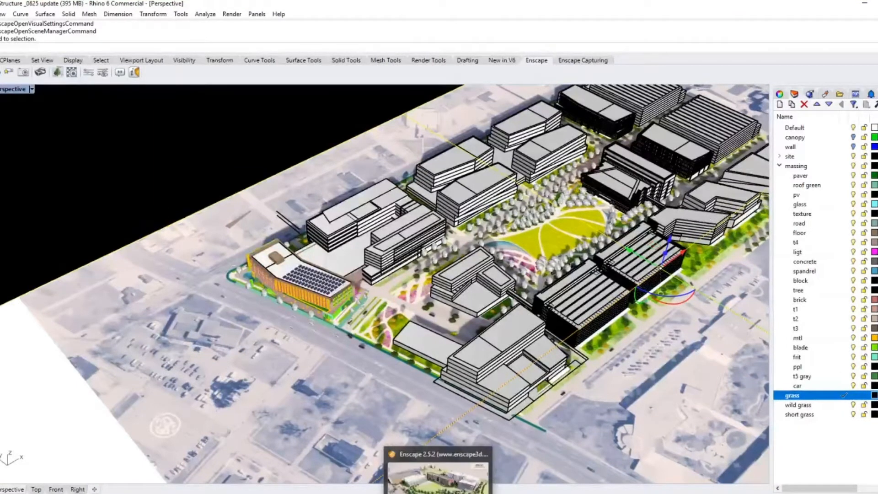
click(439, 466)
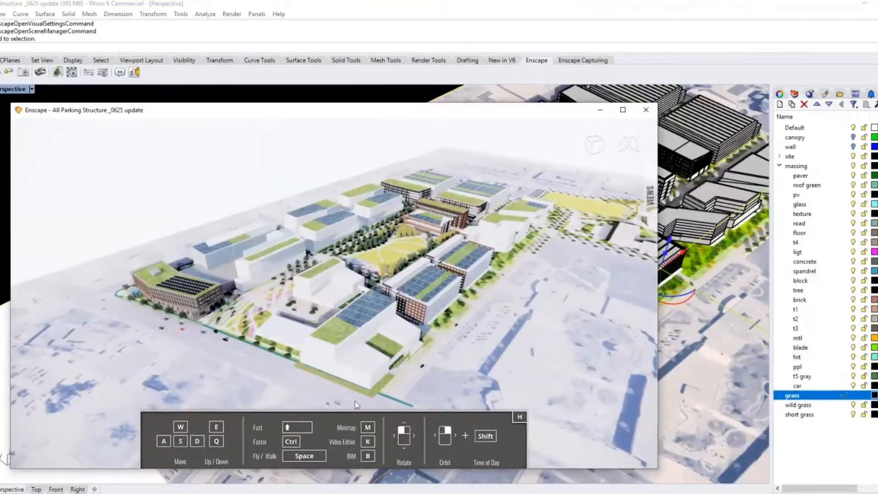
- Try to toggle the navigation help overlay in the Enscape render
key(h)
key(h)
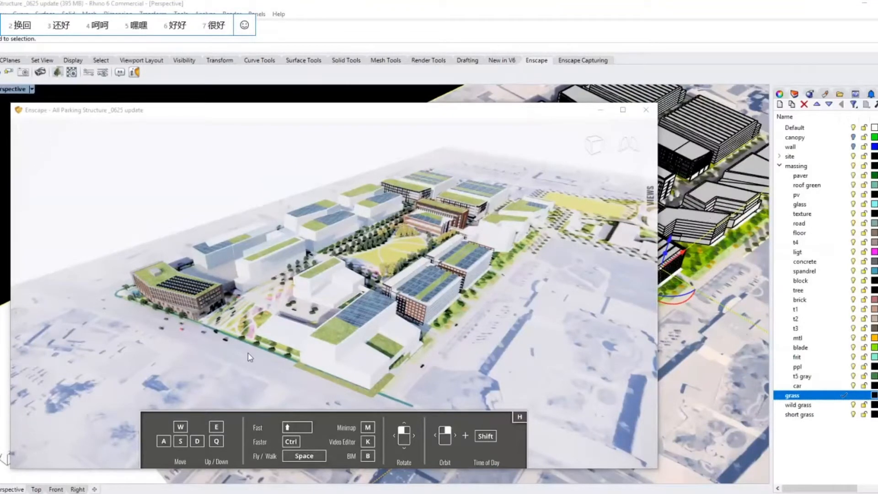
key(Escape)
- Examine the campus from the air by orbiting, rotating, moving forward and zooming the Enscape camera
right_drag(251, 352, 274, 352)
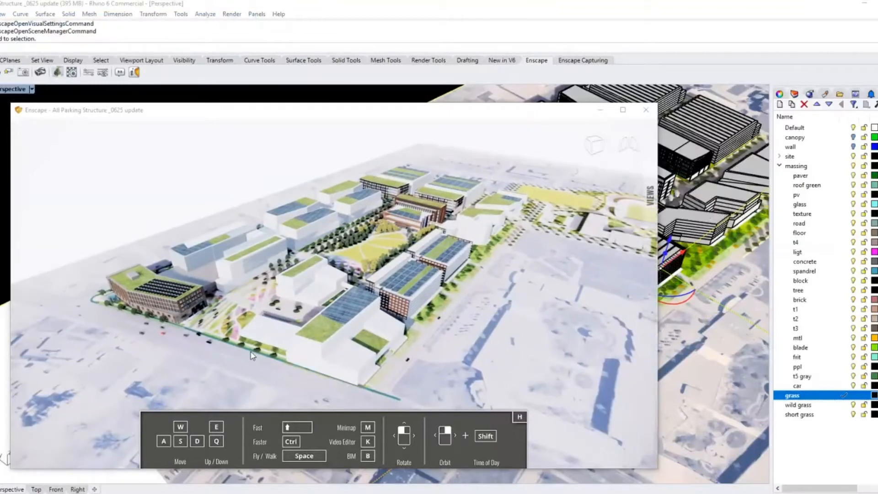
drag(281, 335, 358, 328)
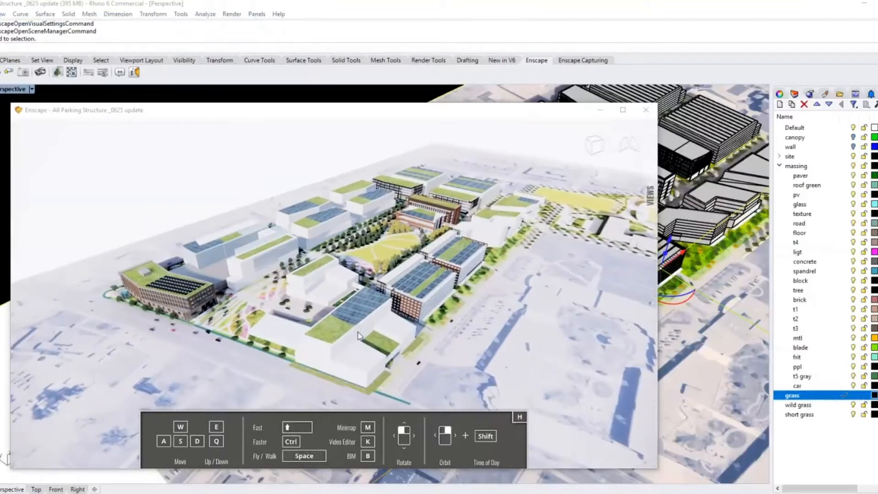
key(w)
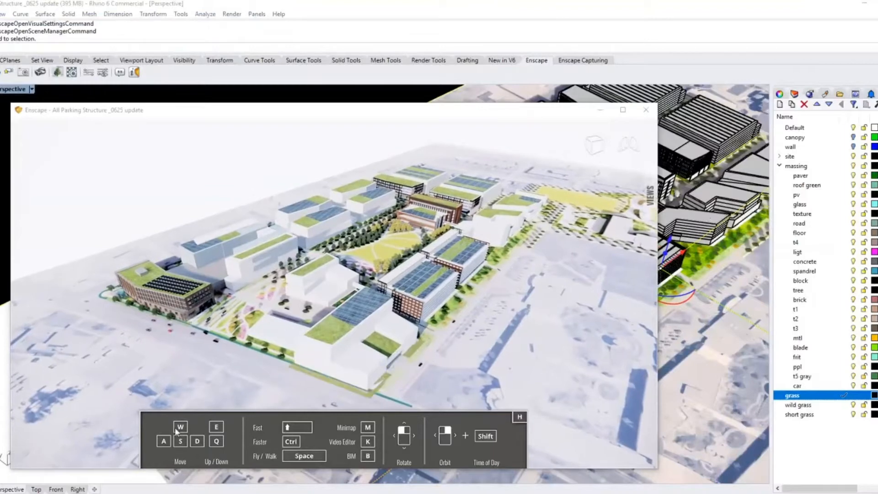
key(w)
key(w)
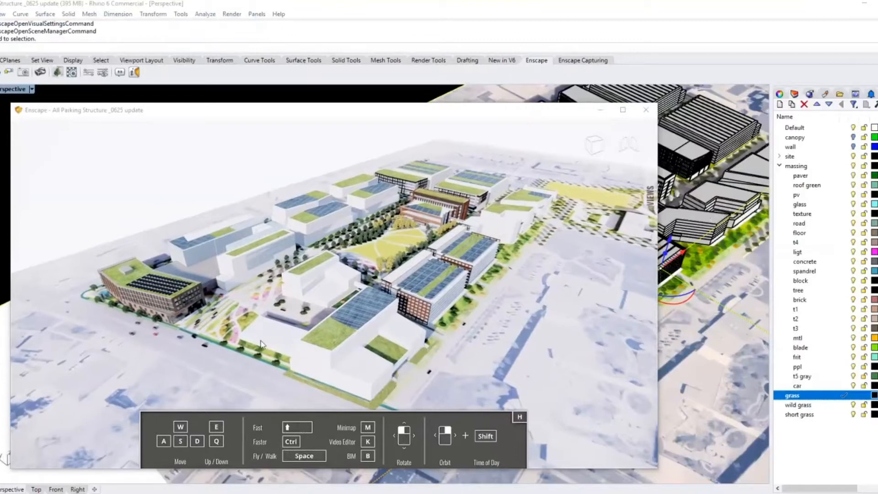
scroll(278, 249, up, 3)
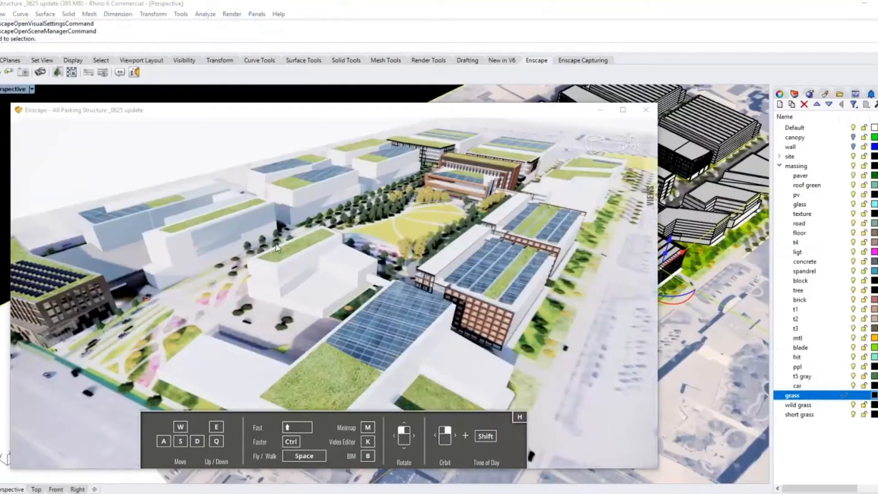
scroll(277, 249, down, 3)
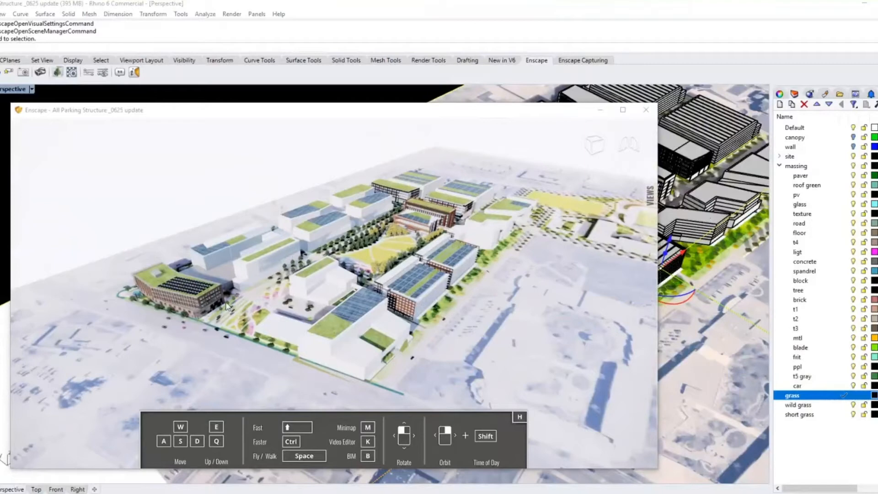
- Fly down to street level and frame the corner of the brick building with its glass entrance volume
scroll(199, 330, up, 5)
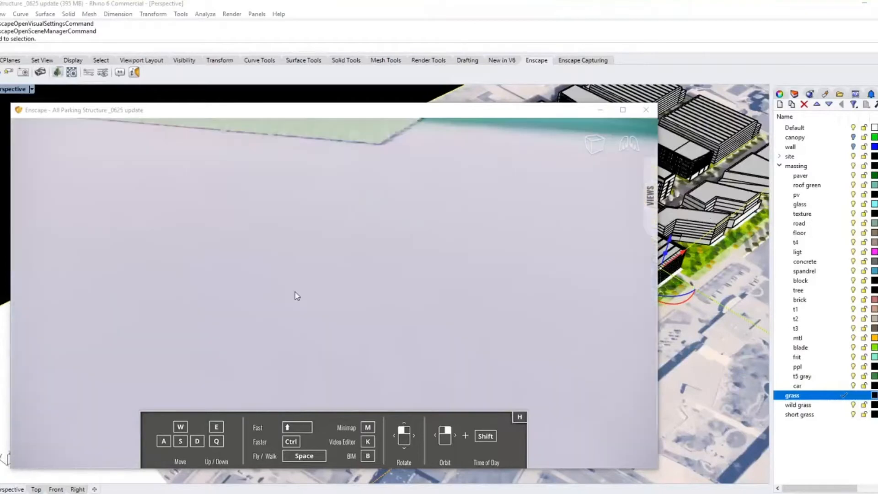
drag(290, 300, 263, 137)
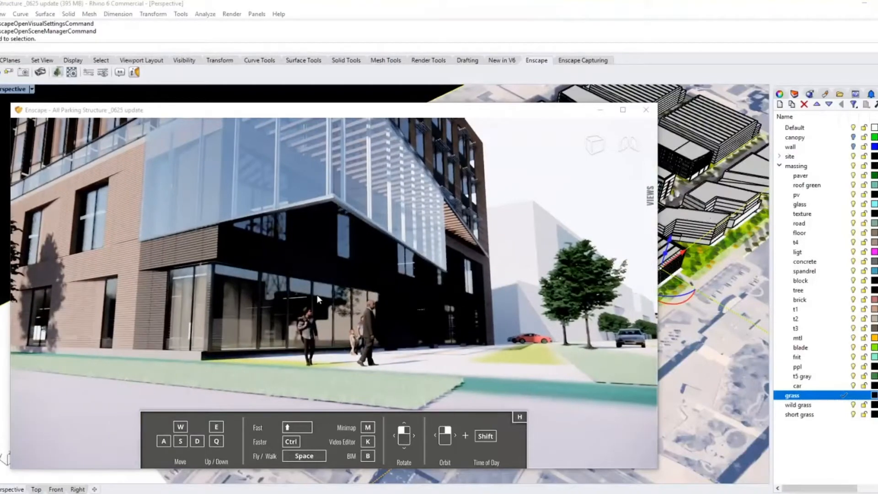
drag(359, 322, 402, 270)
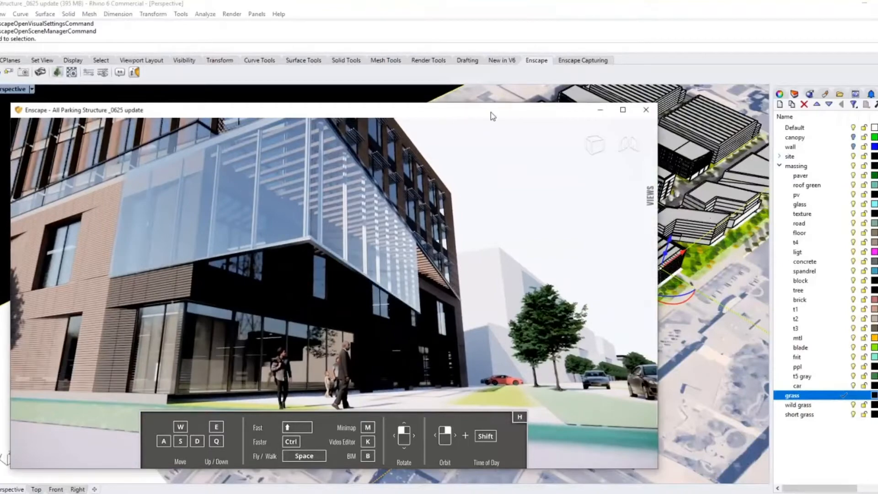
drag(490, 112, 523, 109)
drag(451, 271, 402, 269)
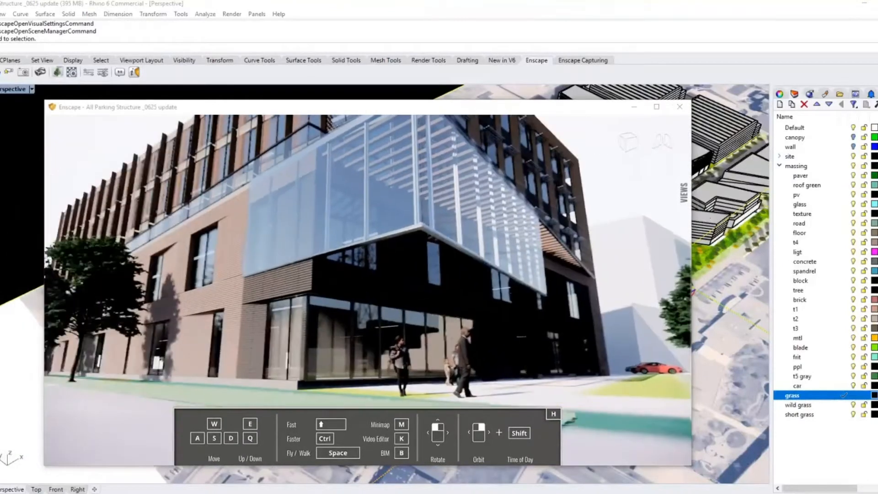
key(s)
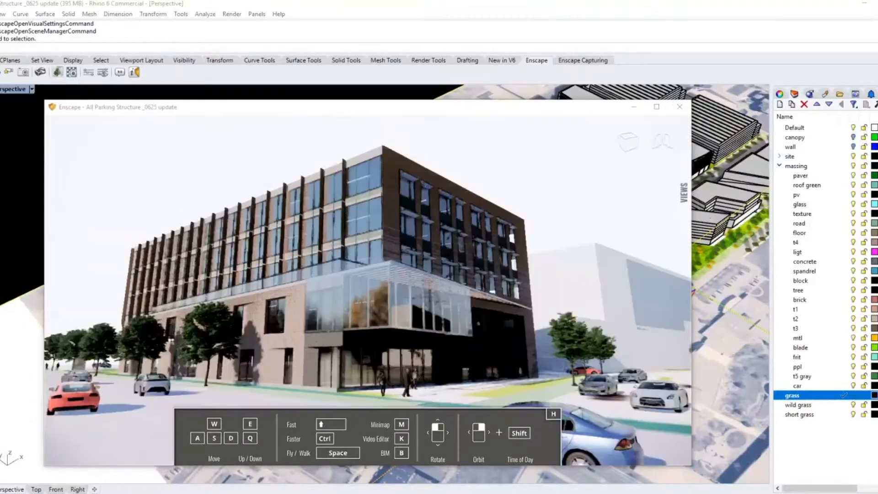
key(s)
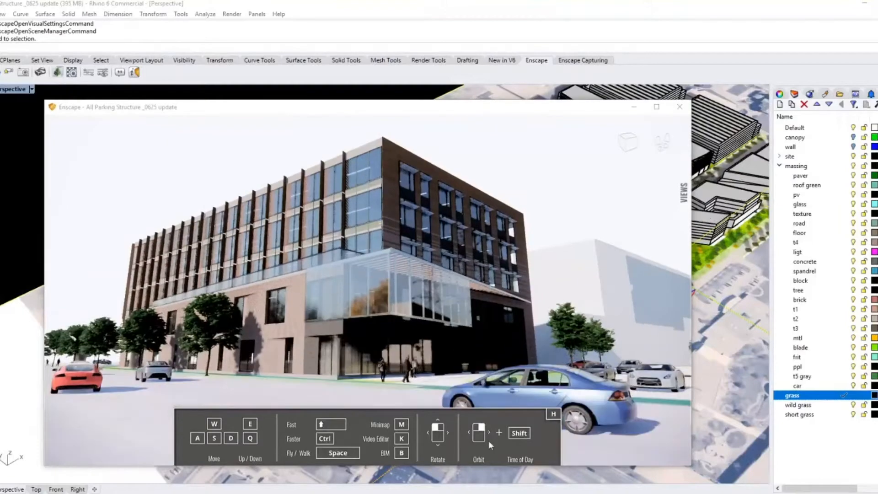
- Shift the time of day until sunlight falls across the shaded brick façade beside the glass entrance volume
mouse_move(462, 337)
shift+right_down()
mouse_move(493, 337)
mouse_move(443, 337)
mouse_move(463, 337)
shift+right_up()
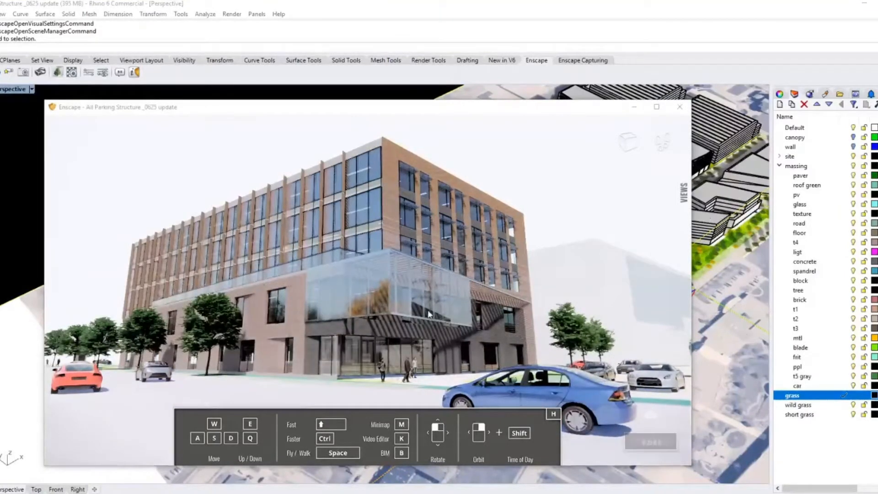
drag(430, 283, 407, 313)
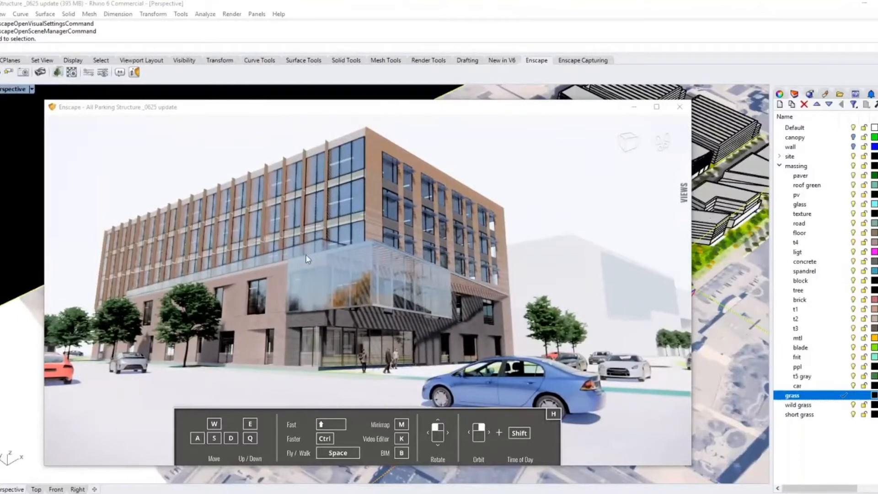
- Switch the brick building's Enscape view from perspective to two-point perspective projection
right_drag(338, 232, 293, 234)
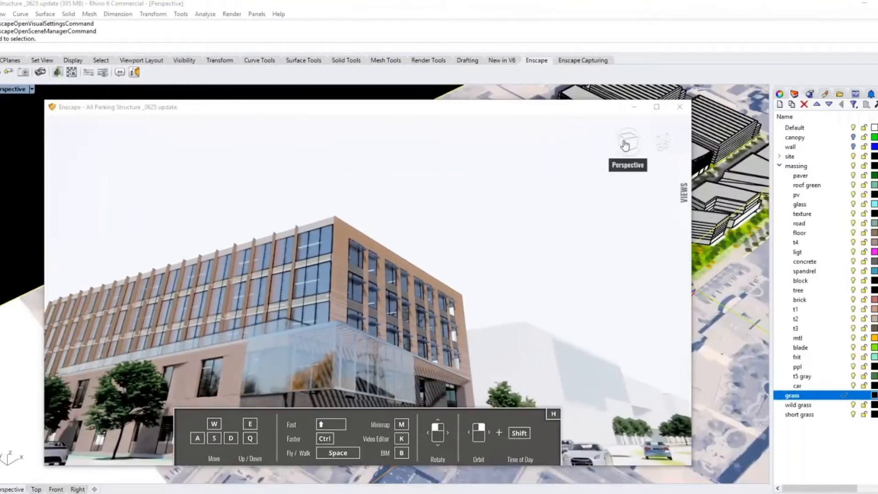
click(626, 145)
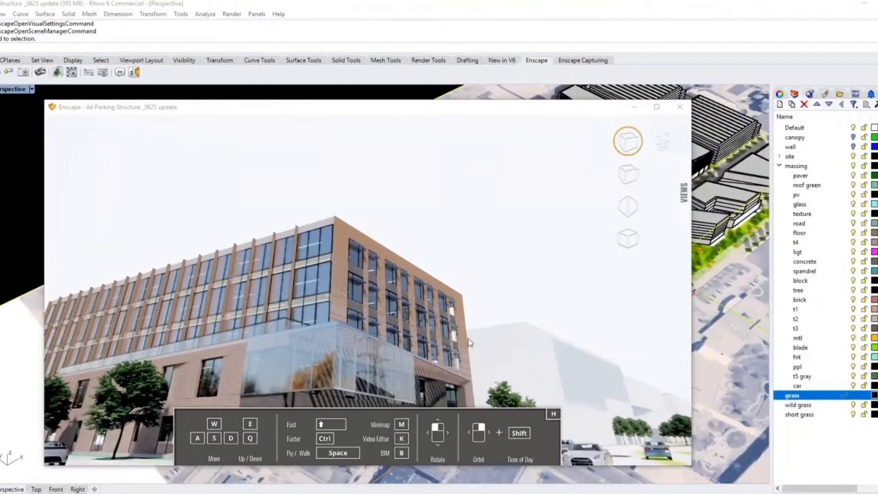
click(631, 206)
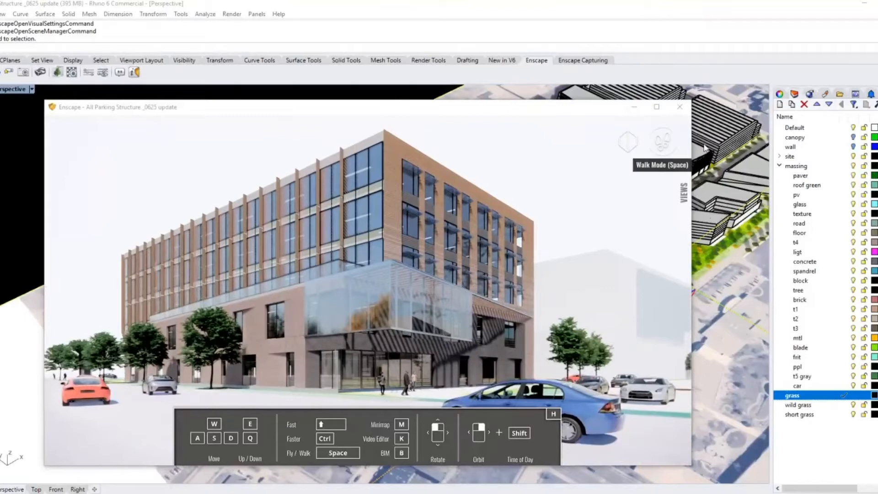
- Toggle between walk and fly modes, and move the walking camera closer to the corner of the brick building
click(668, 145)
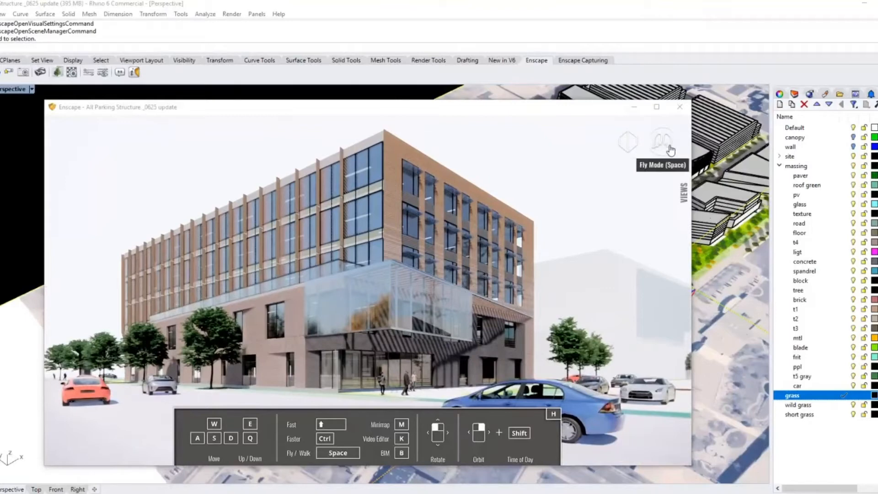
click(671, 147)
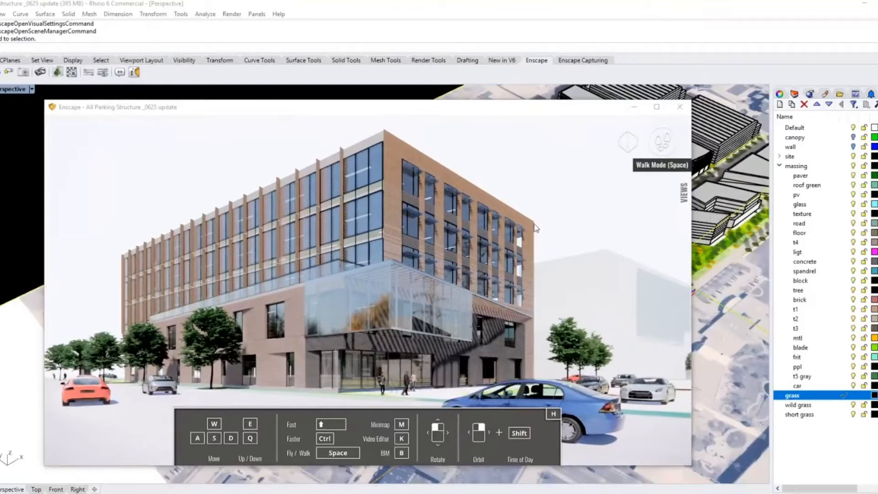
key(a)
key(shift)
key(w)
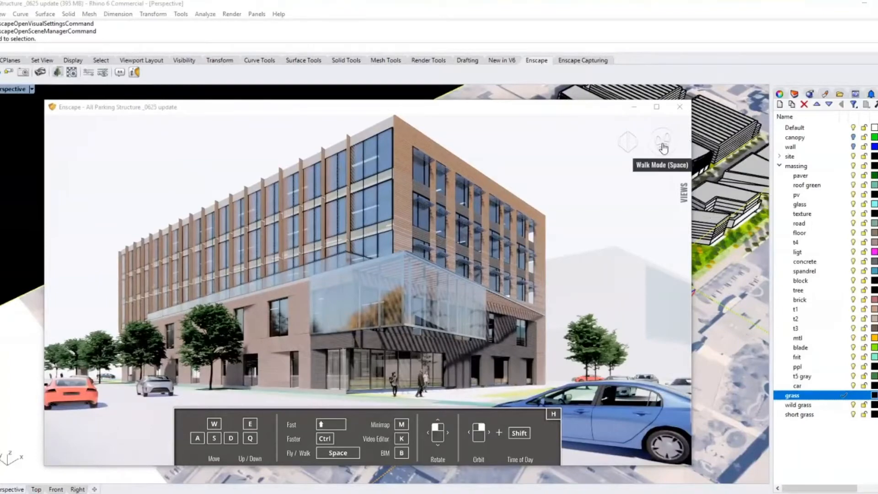
- Switch to fly mode, fly into the brick building and back out to the street, and return to walk mode
drag(663, 148, 642, 151)
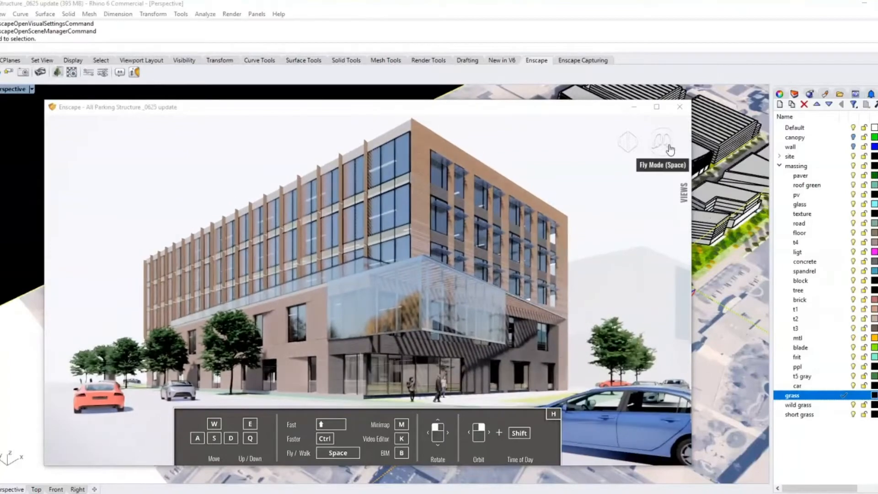
key(w)
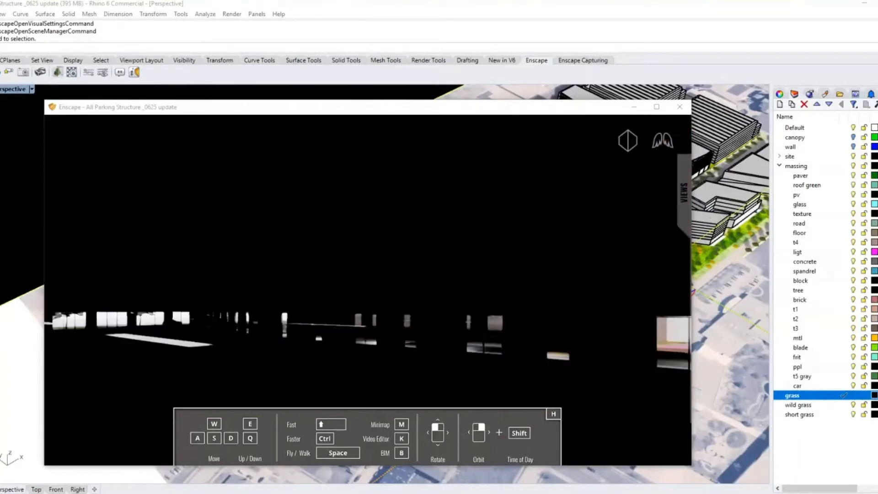
key(s)
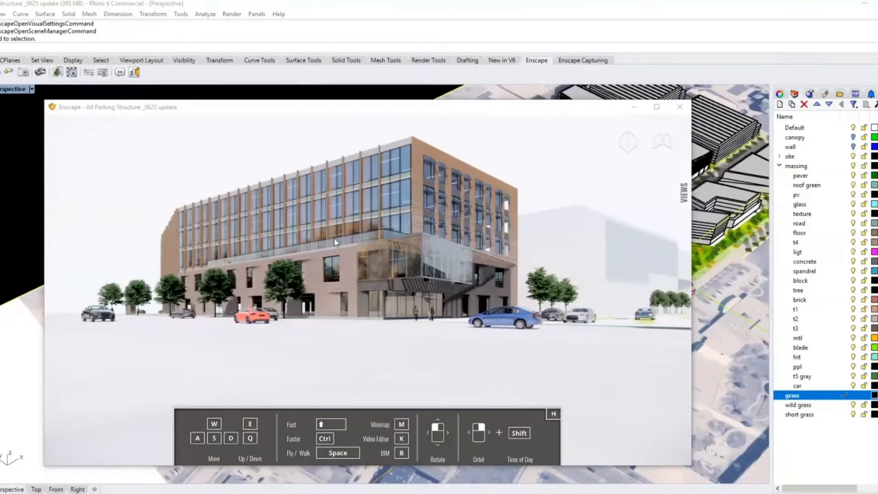
key(space)
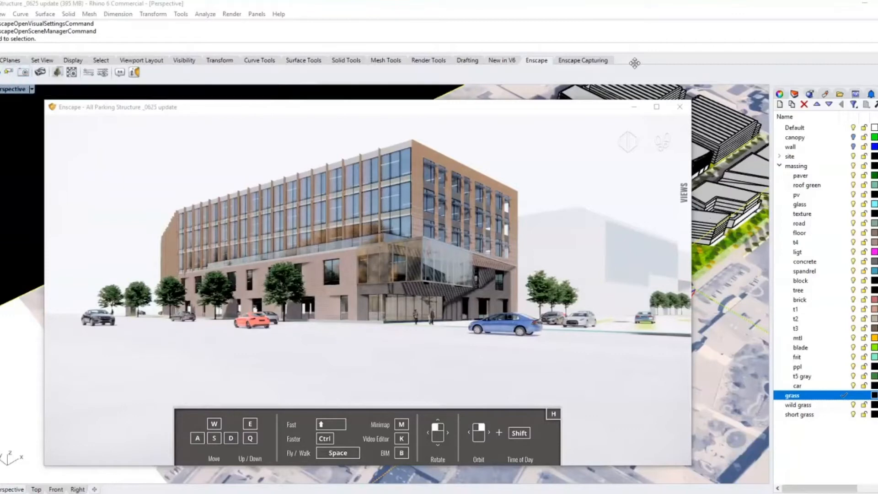
- Open the Enscape Visual Settings, set the rendering mode to White, and bring up the render window
click(590, 60)
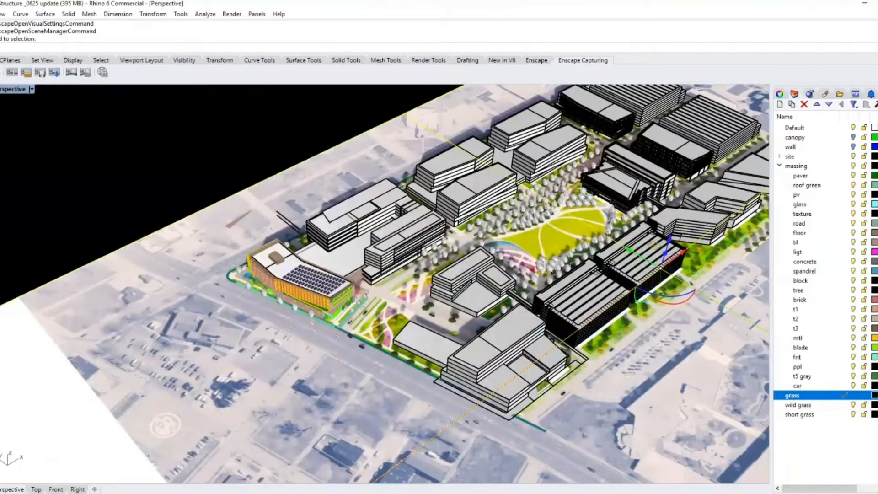
click(537, 61)
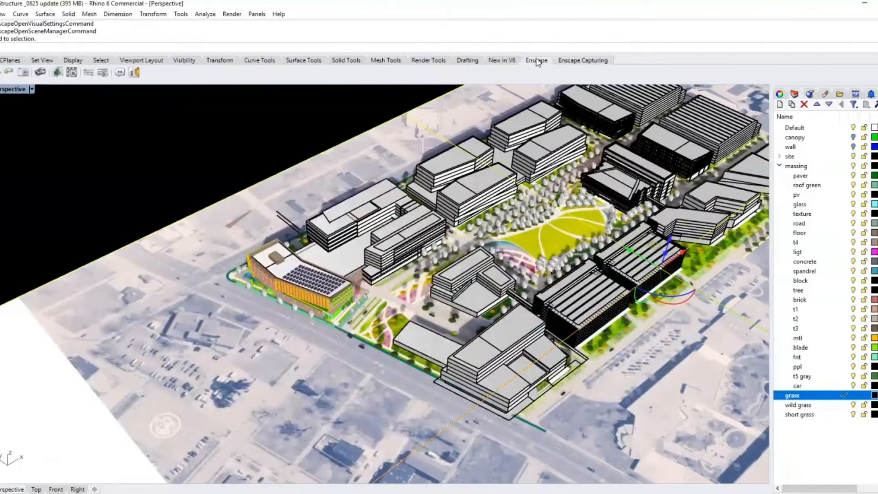
click(103, 72)
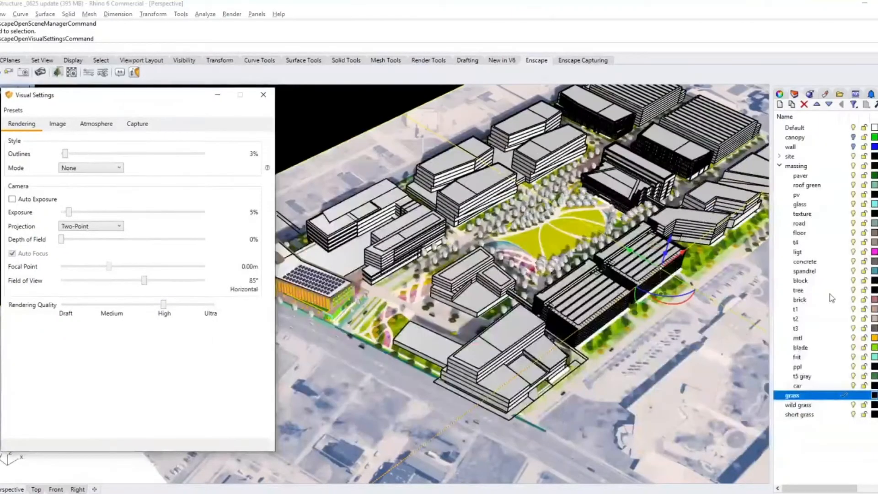
click(111, 169)
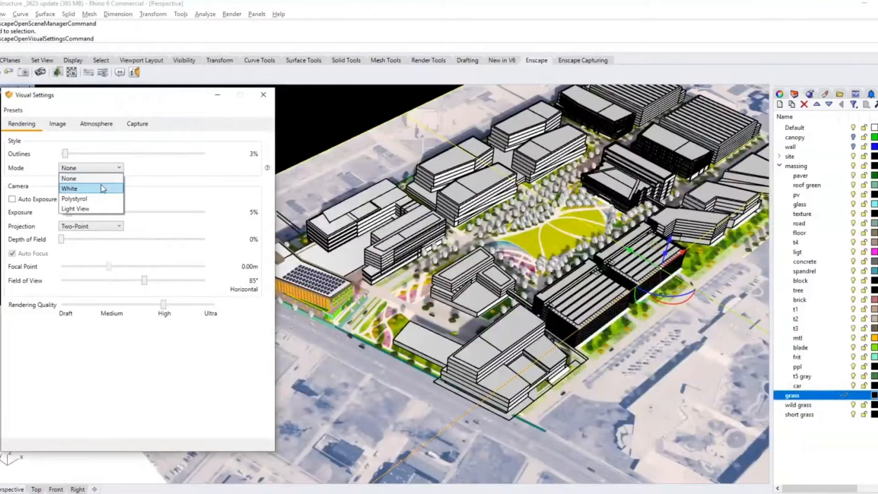
click(102, 189)
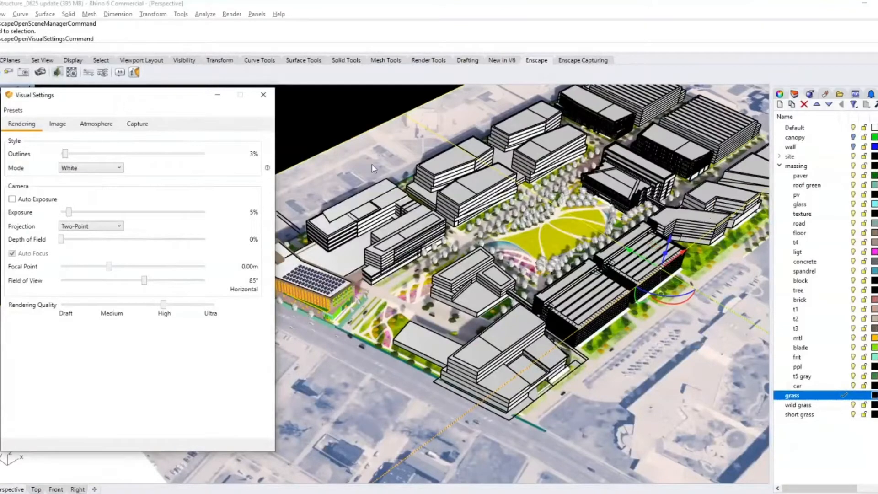
key(alt+Tab)
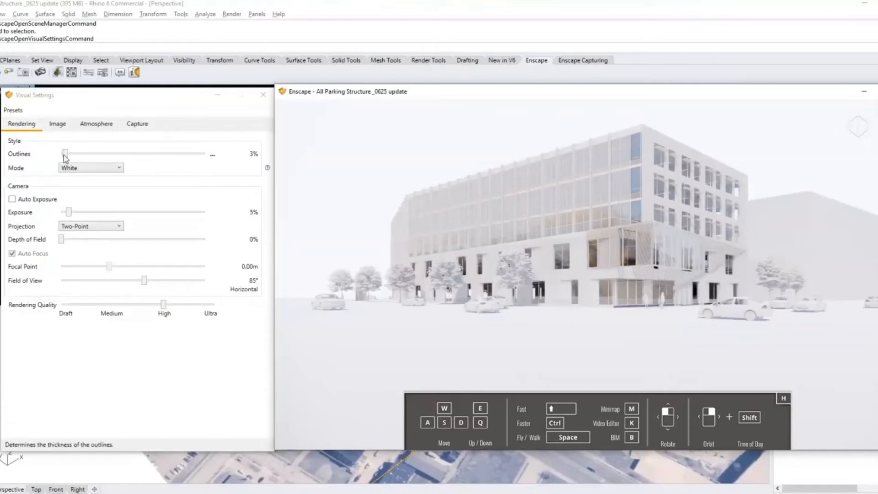
- Set the outlines to 7% and look over the white rendering of the corner building from farther back
drag(65, 158, 72, 160)
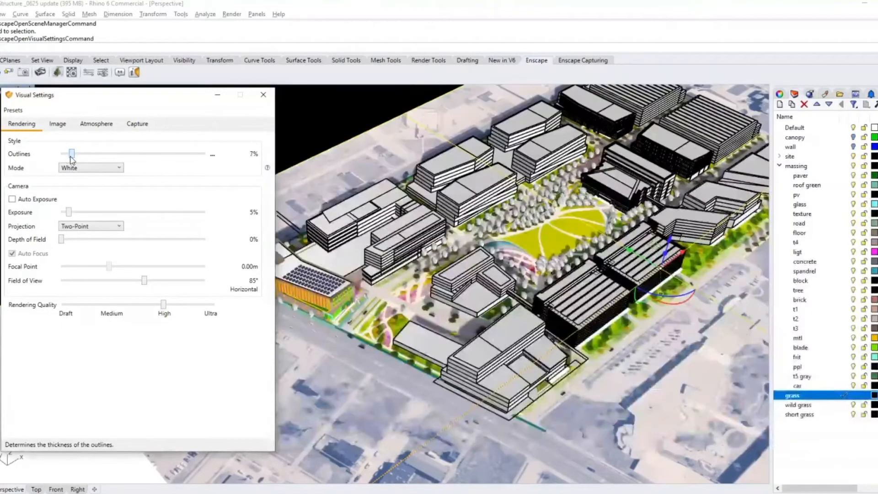
key(alt+Tab)
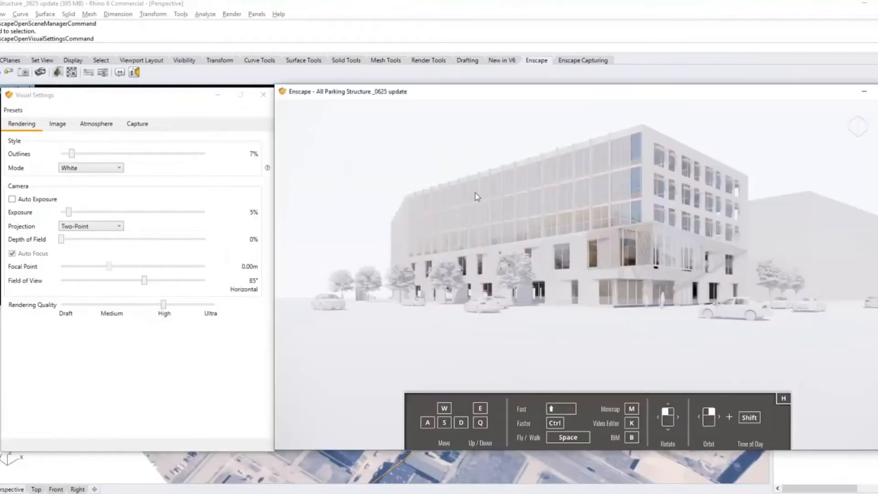
drag(482, 201, 516, 256)
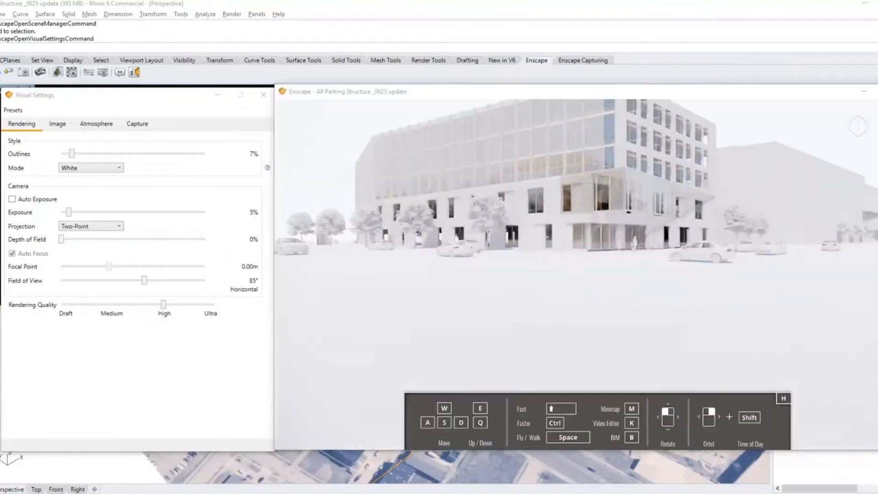
key(s)
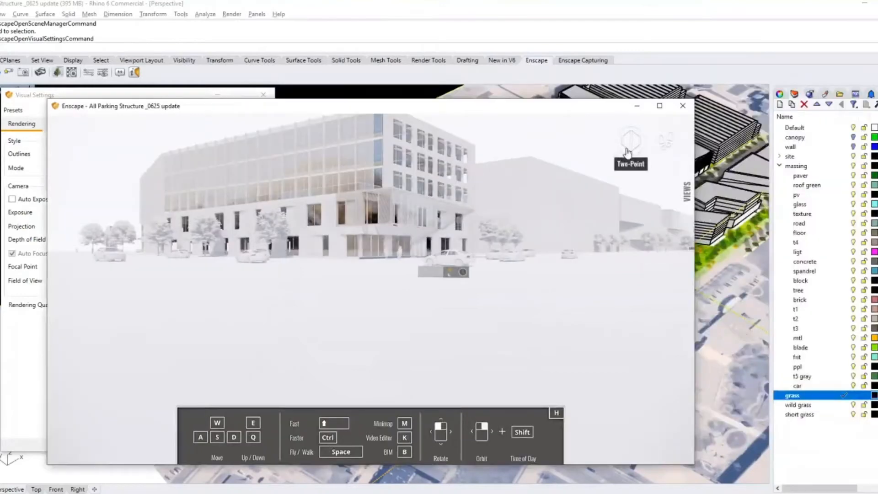
- Switch the white campus view from two-point perspective to orthographic projection
click(628, 145)
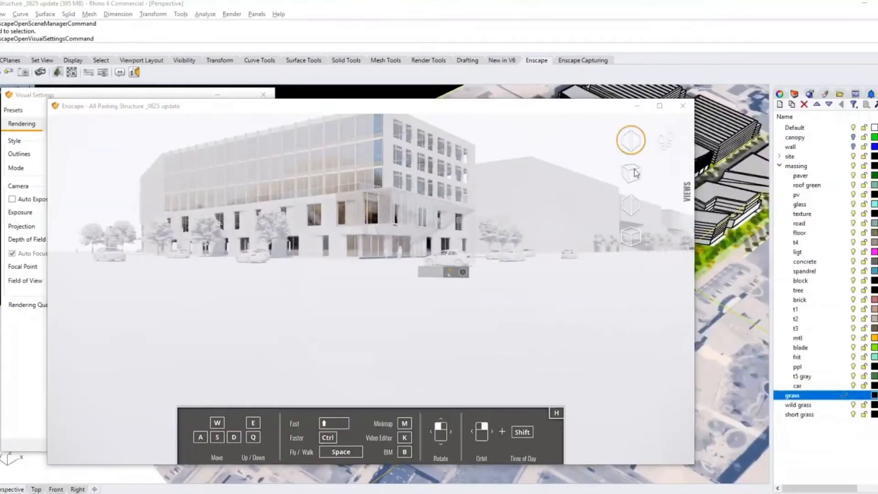
click(630, 238)
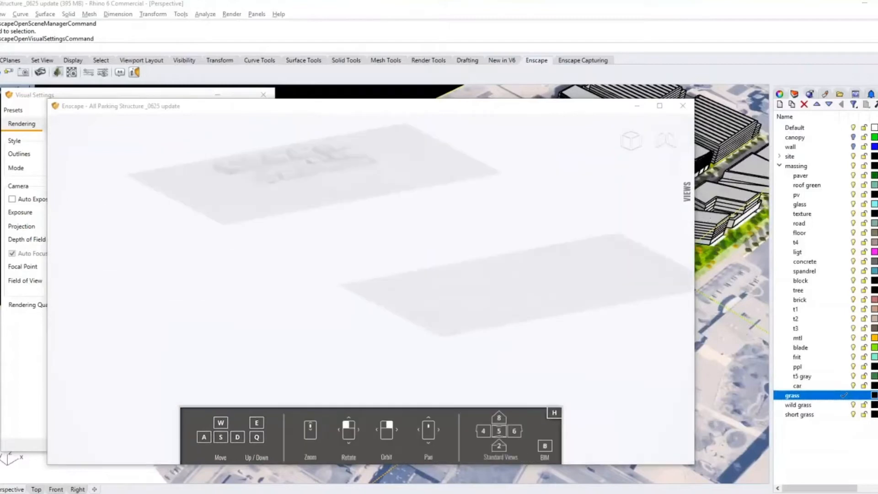
scroll(471, 234, down, 5)
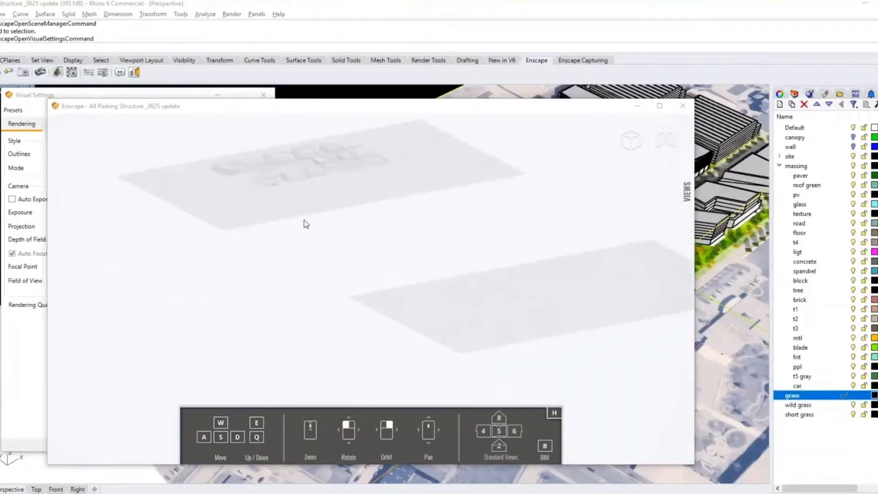
scroll(174, 139, up, 2)
scroll(218, 139, down, 5)
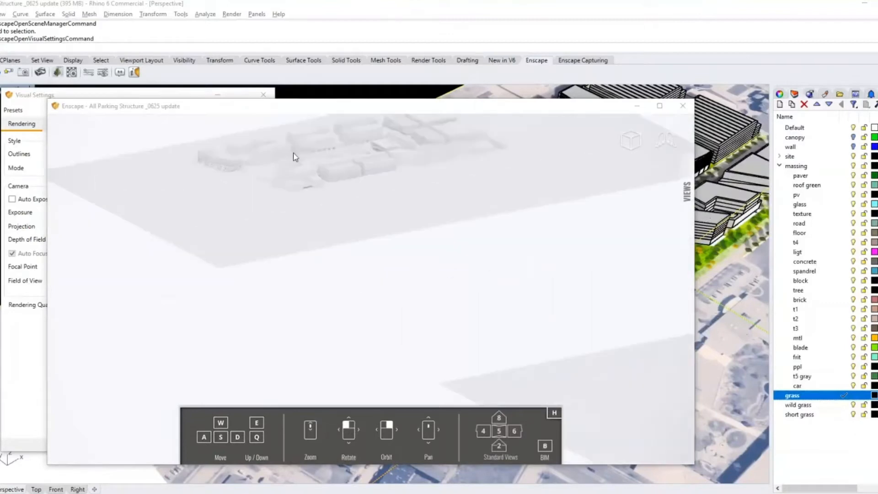
- Zoom in on the curved corner building in the orthographic view and shift the time of day to 10:00
scroll(290, 204, up, 5)
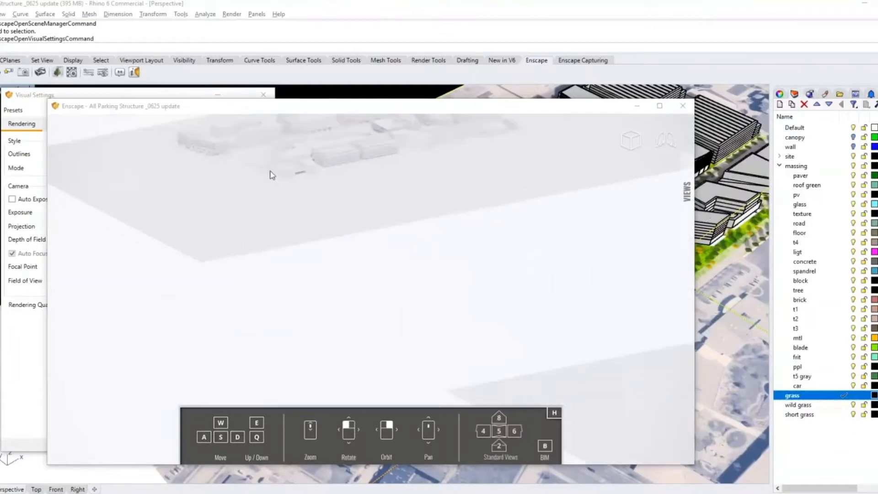
scroll(200, 169, up, 5)
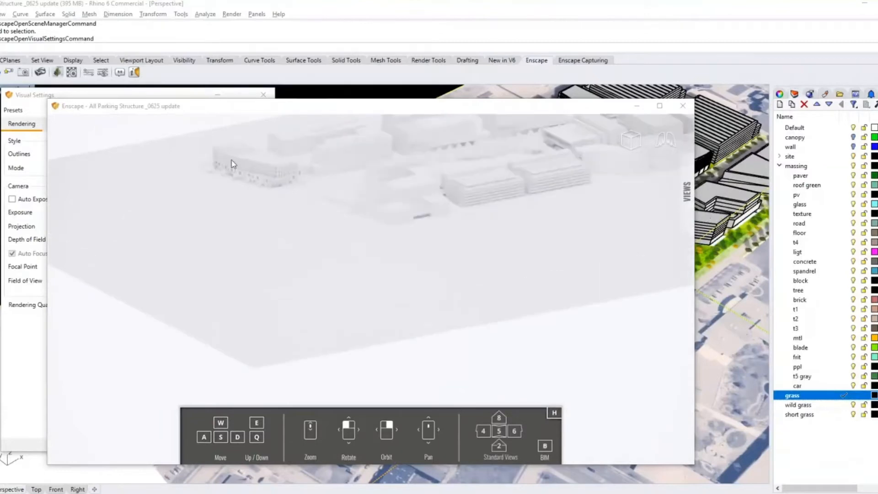
scroll(256, 155, up, 3)
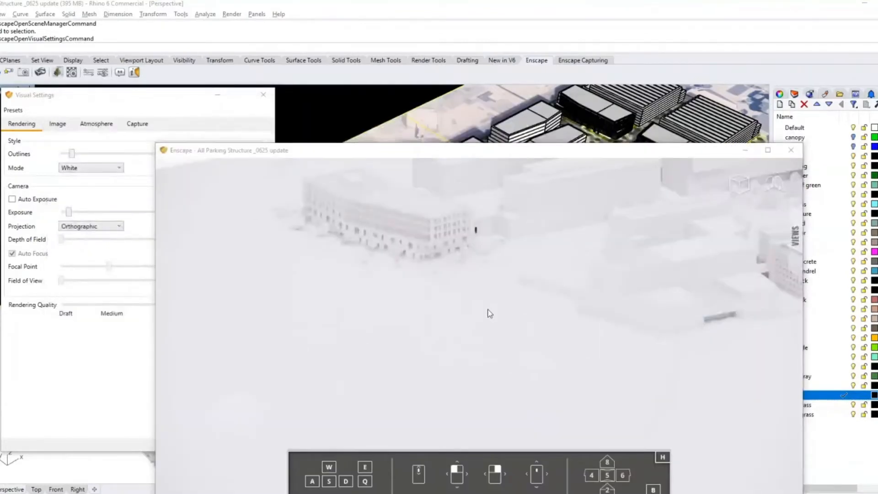
shift+right_drag(488, 314, 414, 313)
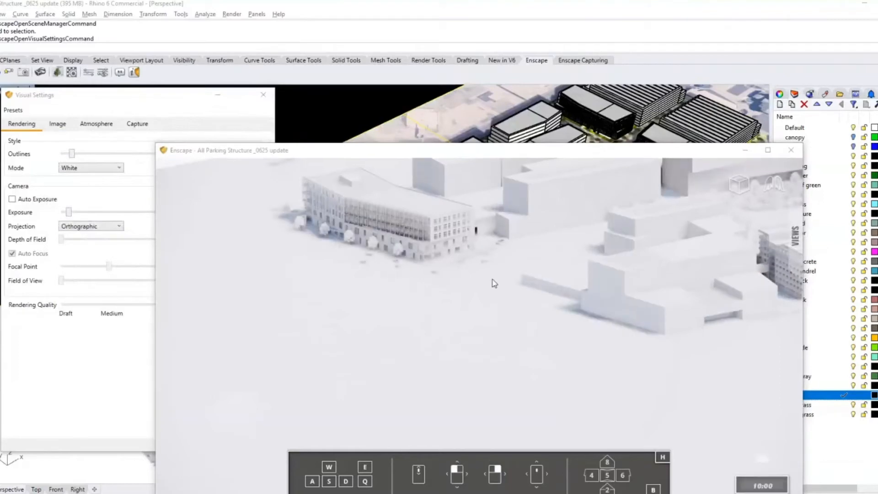
click(421, 151)
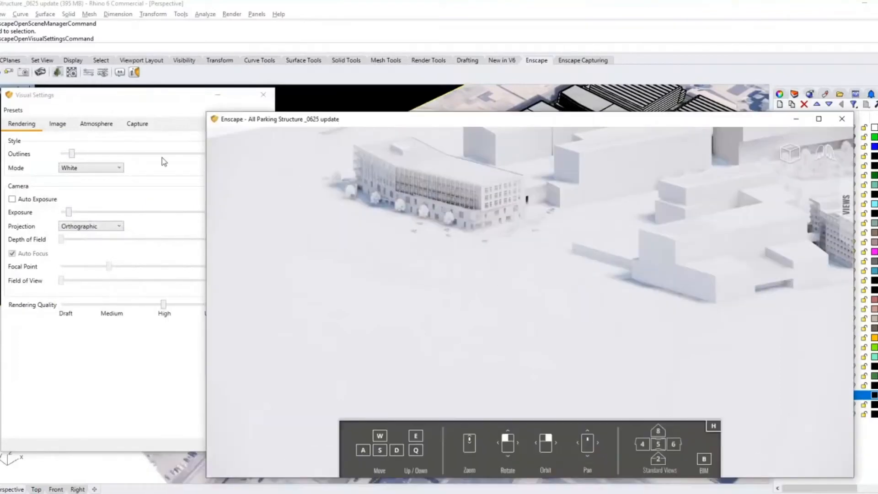
- Change the Enscape rendering mode to Light View and bring up the render window
click(110, 171)
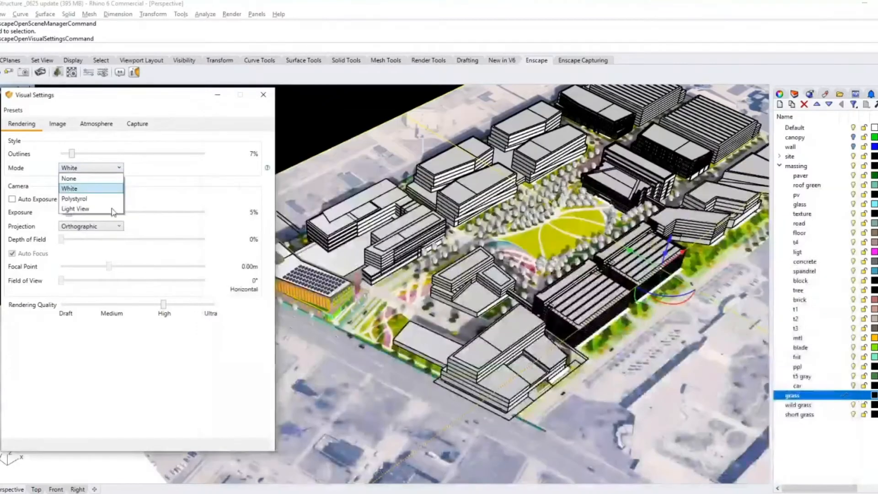
click(113, 210)
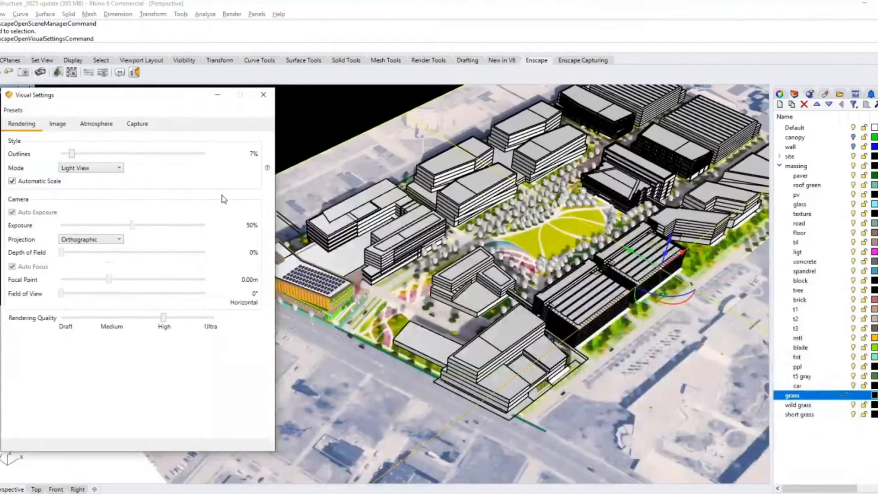
key(alt+Tab)
click(422, 168)
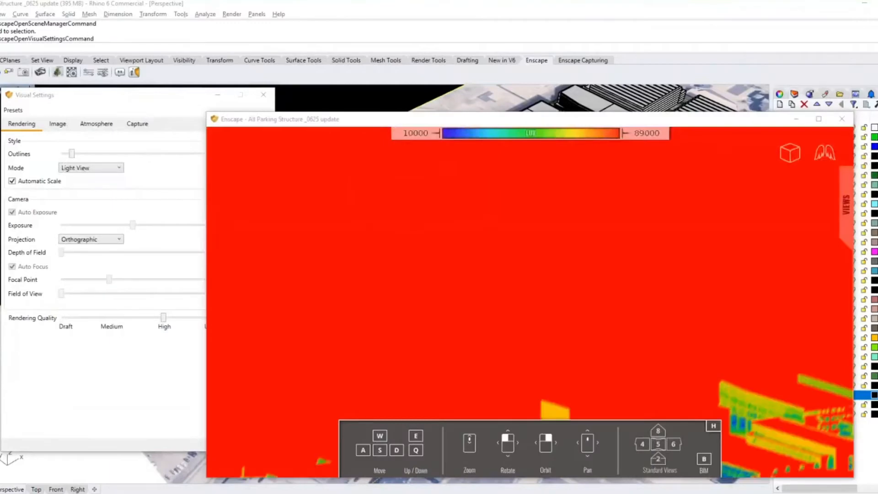
- Examine the illuminance colours on the campus buildings in Light View at different zoom levels and times of day
scroll(530, 302, down, 5)
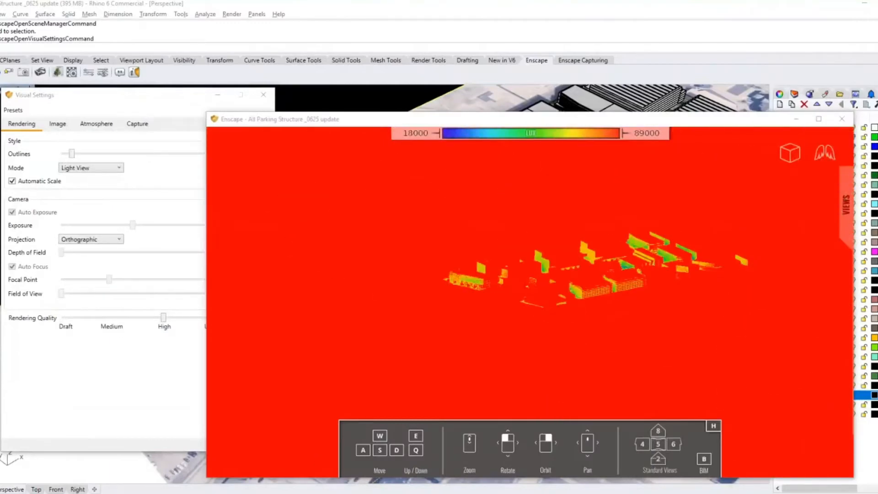
scroll(530, 302, up, 3)
middle_drag(450, 249, 449, 255)
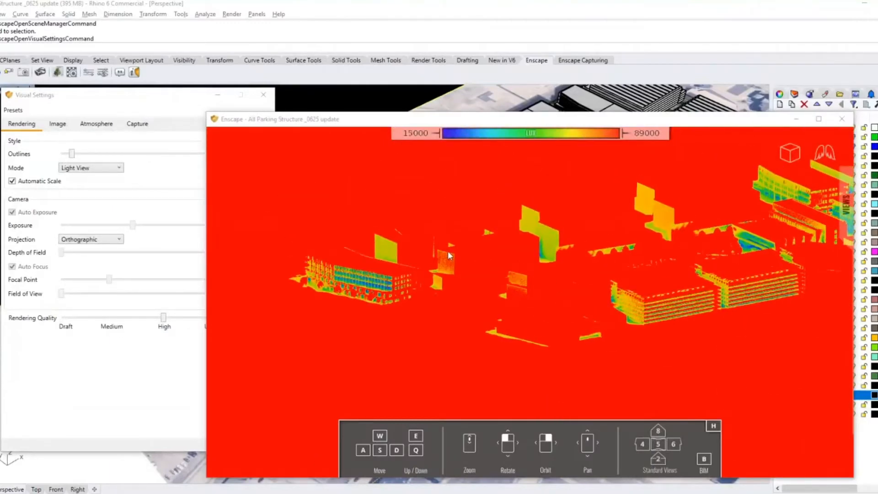
mouse_move(428, 207)
shift+right_down()
mouse_move(446, 207)
mouse_move(421, 207)
shift+right_up()
key(i)
key(i)
key(i)
scroll(345, 256, up, 5)
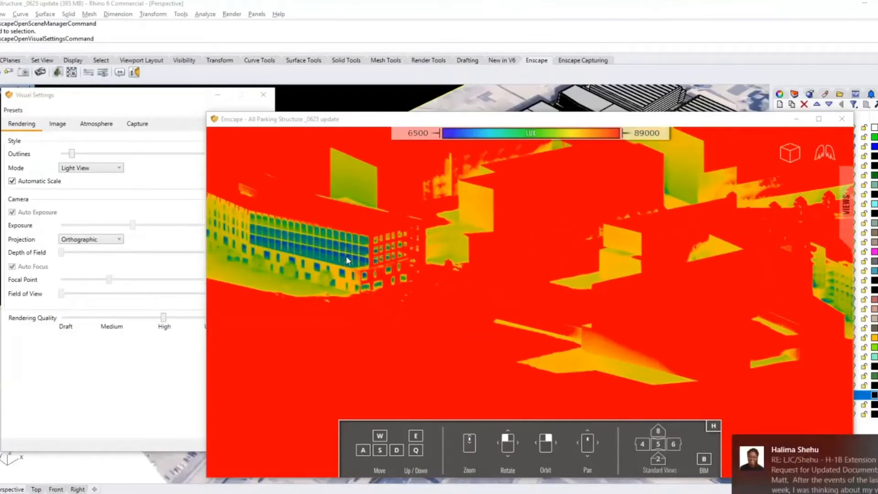
scroll(346, 256, up, 5)
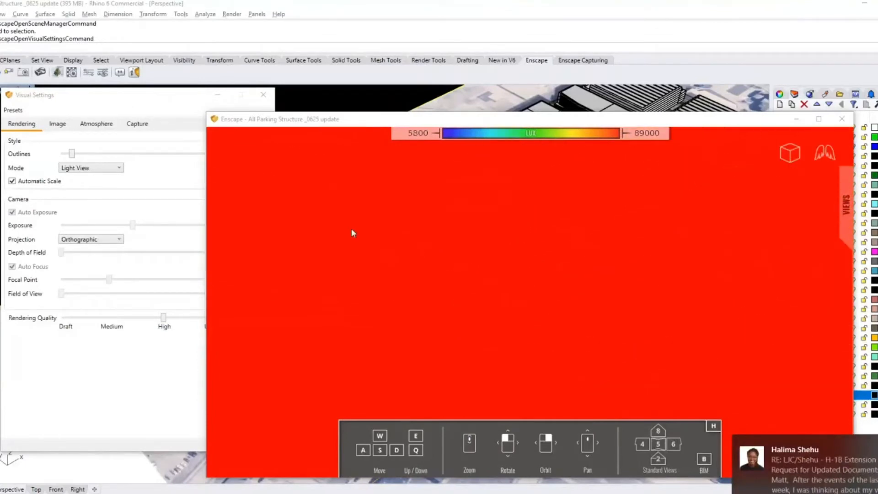
click(846, 218)
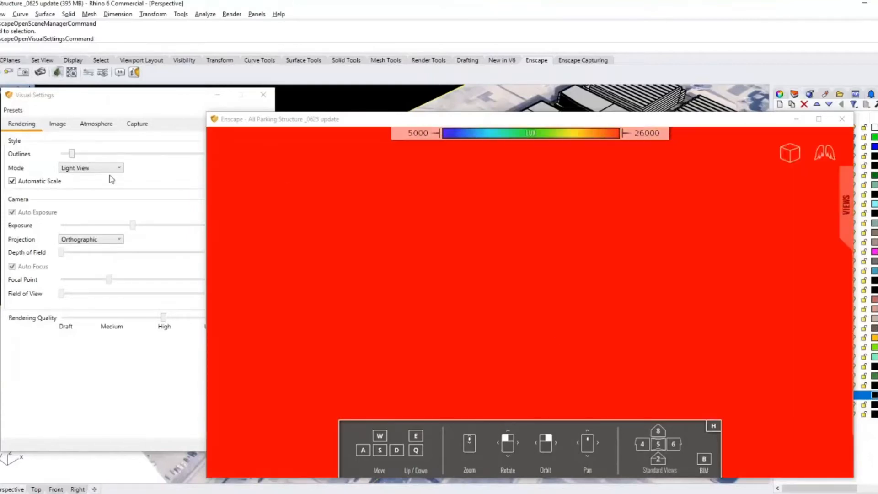
- Set the Enscape rendering mode to None and bring the render window to the front
click(110, 168)
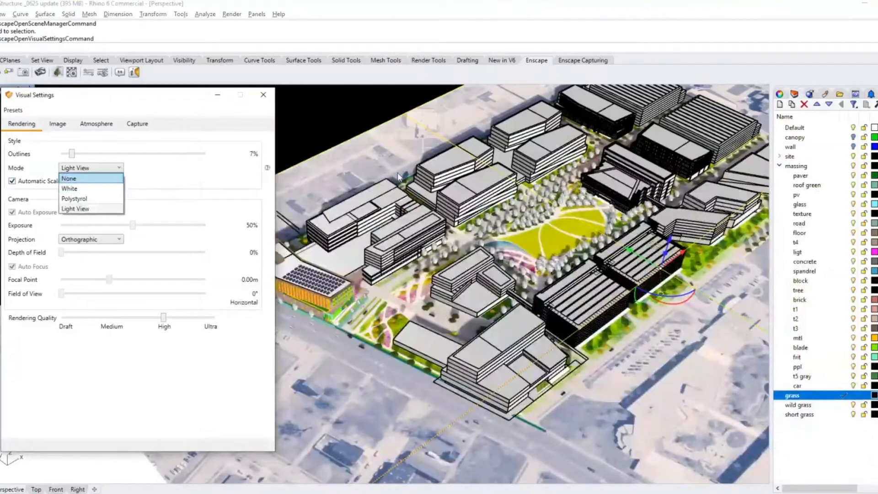
key(alt+Tab)
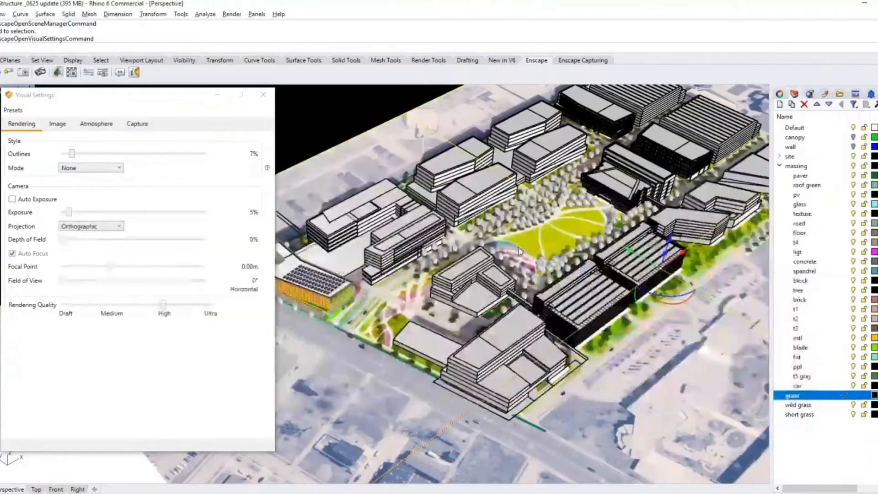
key(alt+Tab)
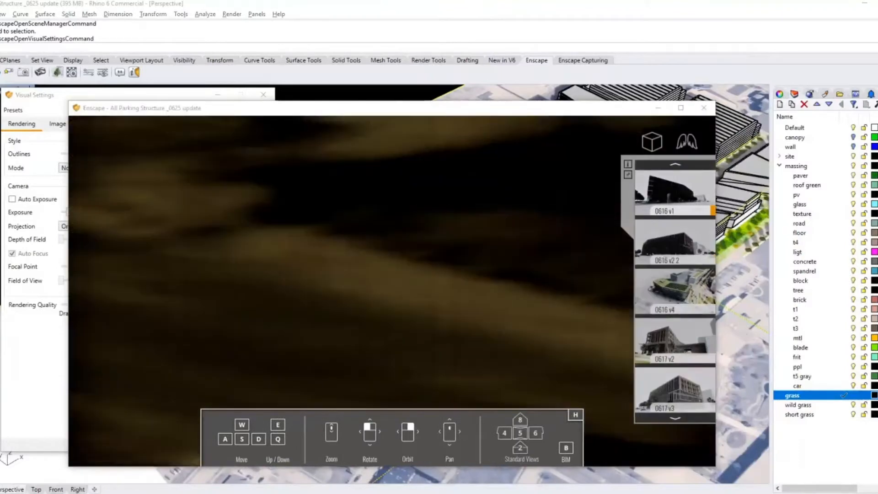
- Switch the render window's projection to Perspective and load the saved view 0616 v1
click(651, 142)
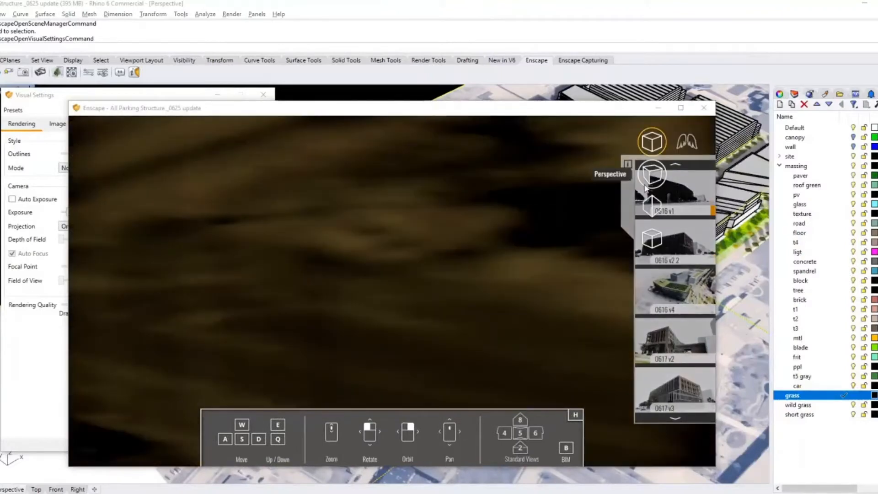
click(648, 183)
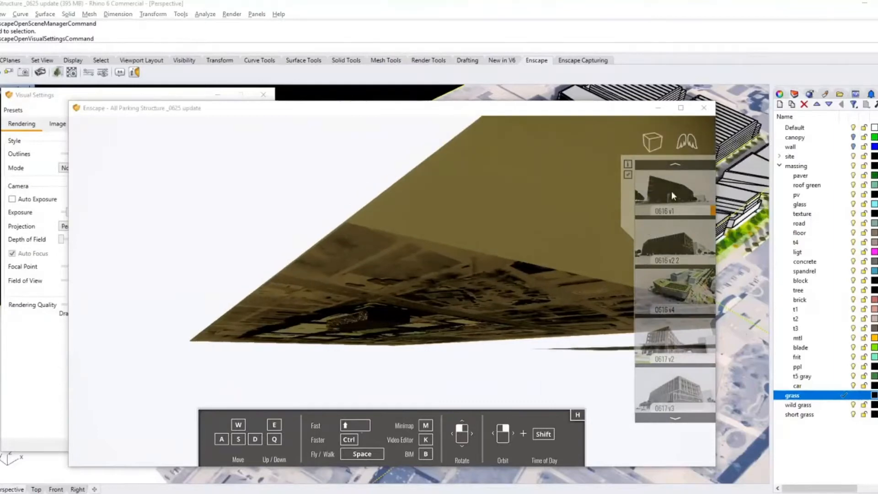
click(671, 193)
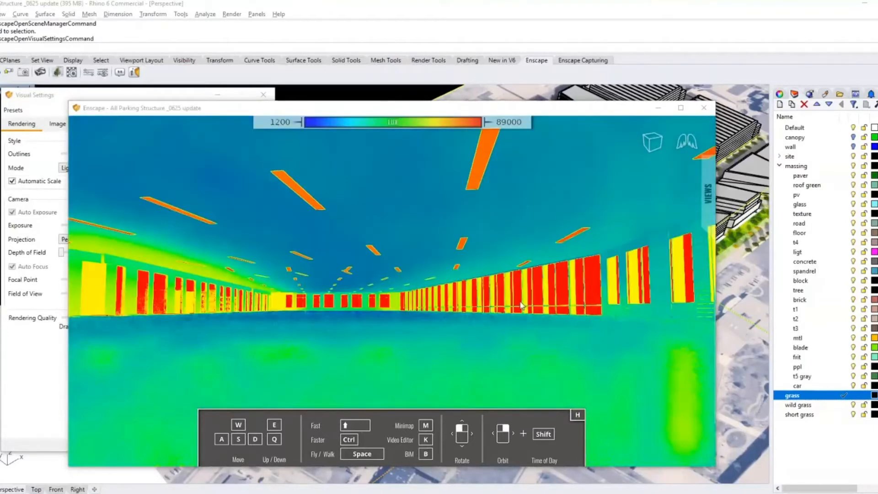
- Shift the time of day in the interior Light View and look around the floor in walk mode
shift+right_drag(522, 305, 396, 305)
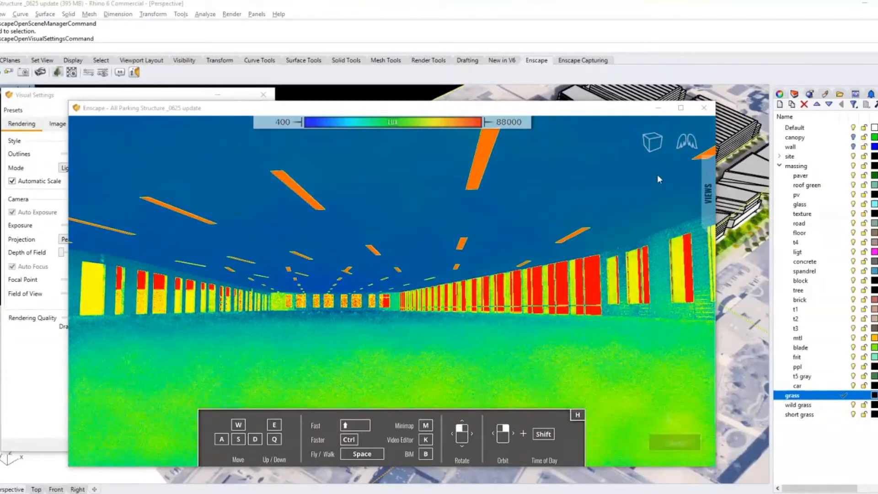
key(space)
drag(392, 291, 493, 292)
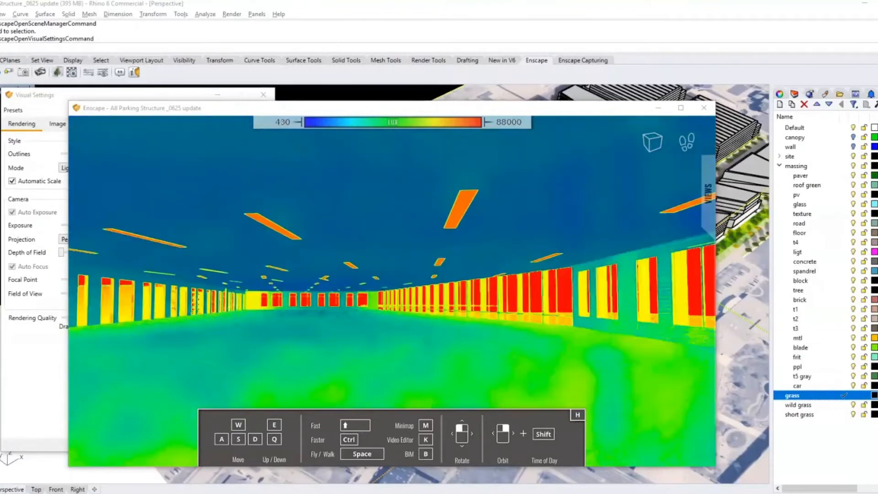
drag(533, 350, 493, 336)
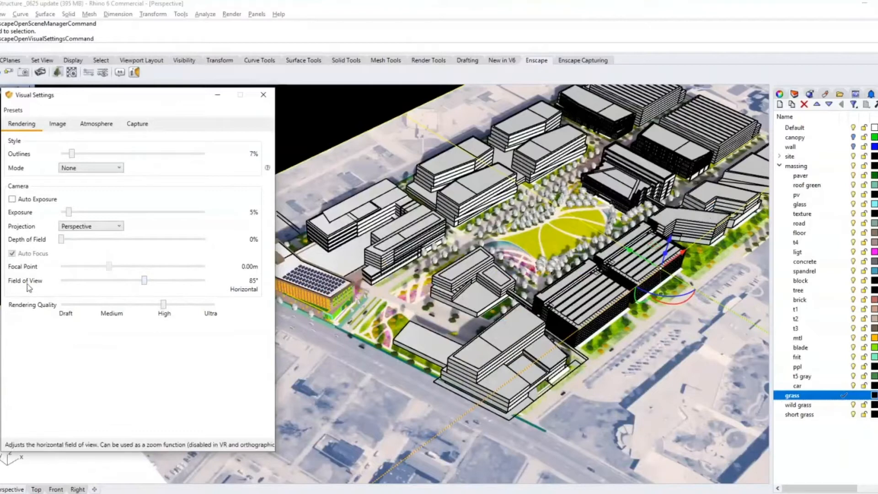
- Set the field of view to 90° and try the Medium and Ultra rendering qualities before returning to High
drag(144, 280, 156, 286)
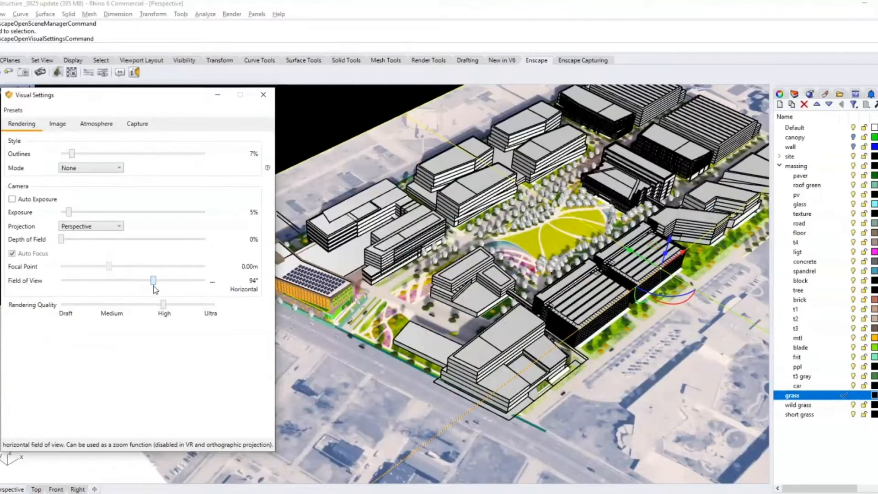
drag(155, 289, 152, 288)
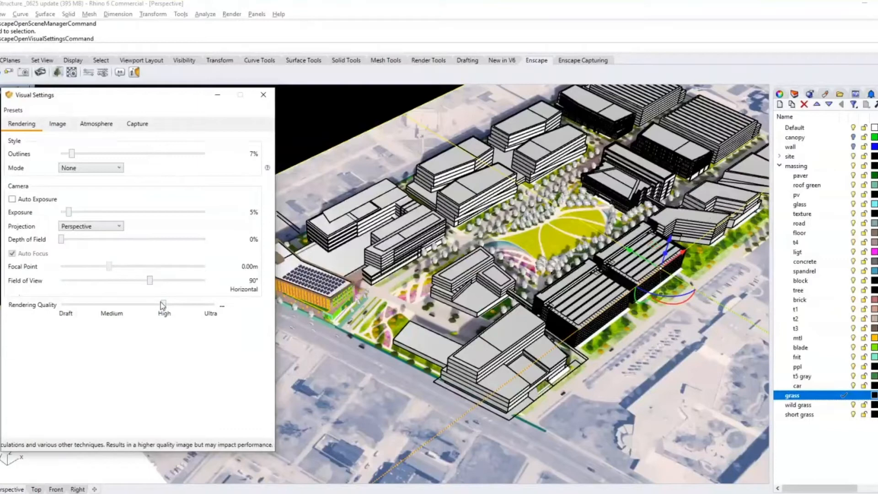
click(140, 303)
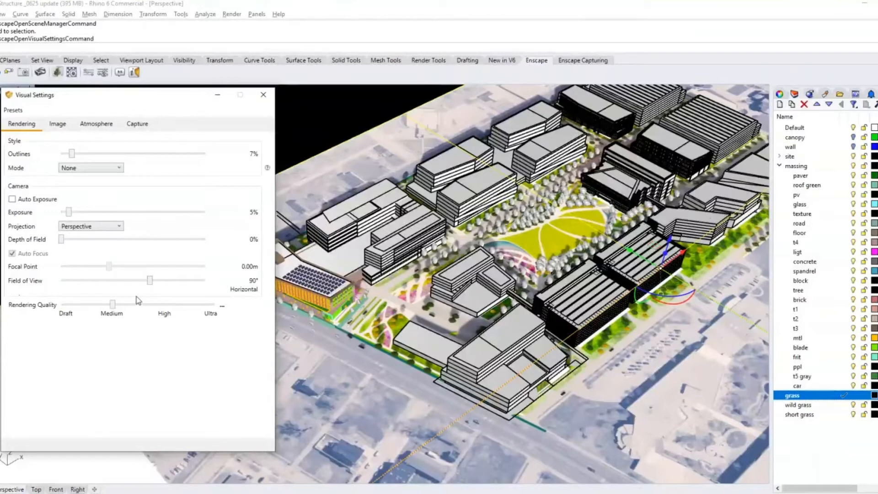
click(163, 304)
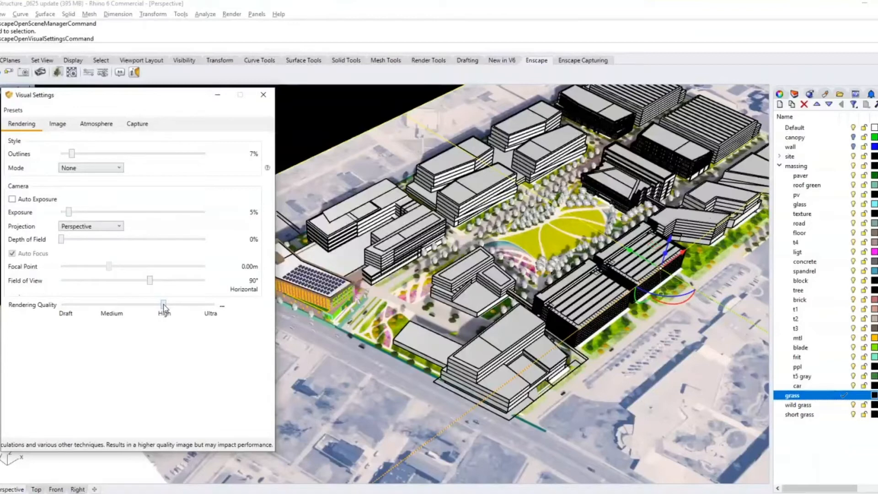
drag(164, 305, 213, 303)
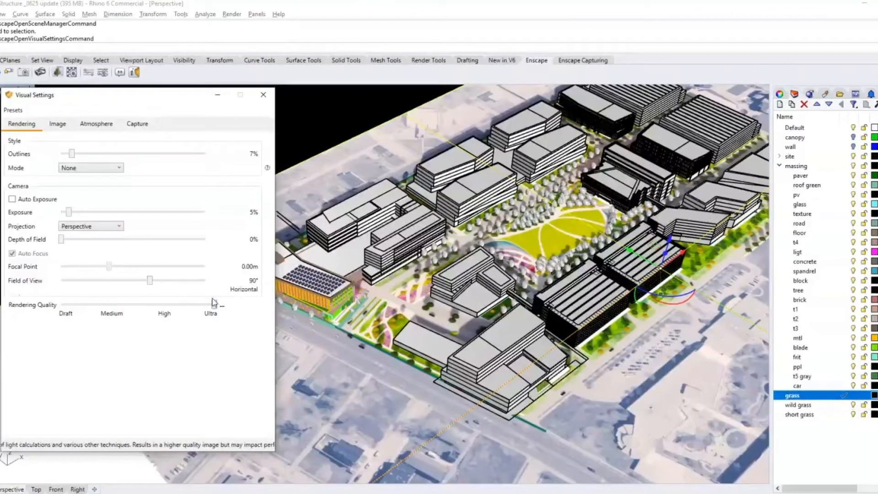
drag(213, 303, 113, 305)
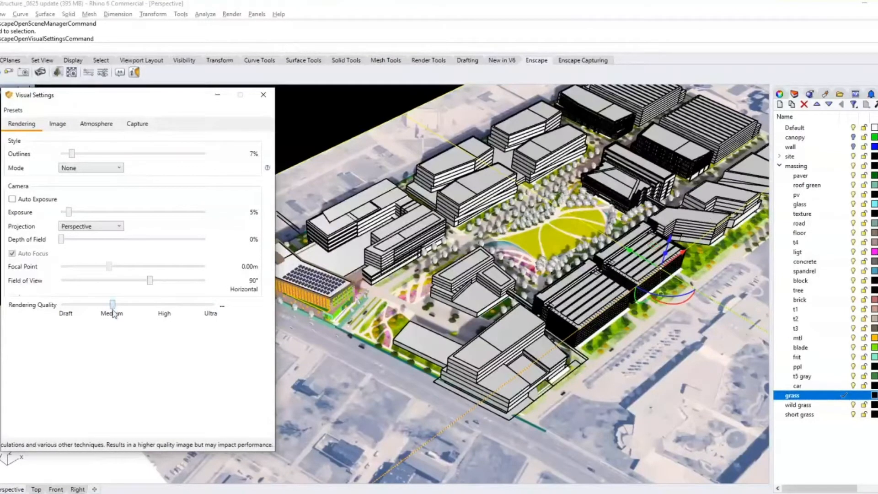
drag(112, 304, 166, 305)
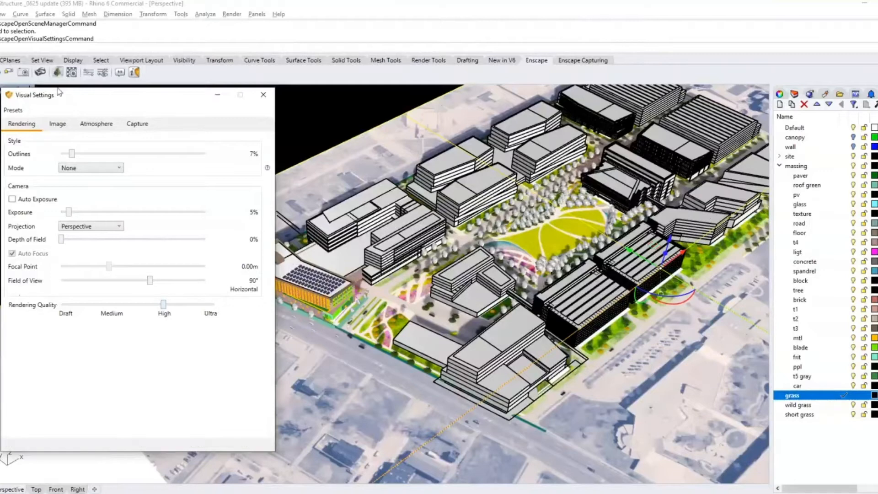
- Review the image and atmosphere settings, including the available horizon sources, keeping Skybox as the source
click(58, 127)
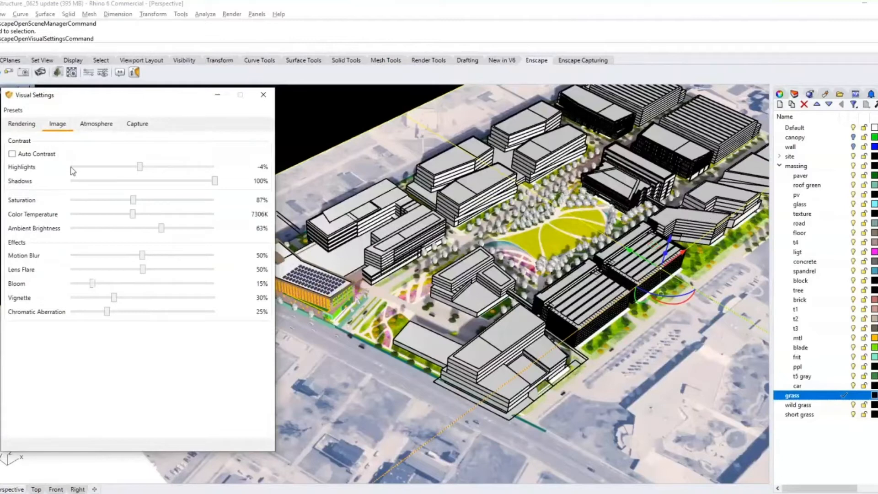
click(94, 127)
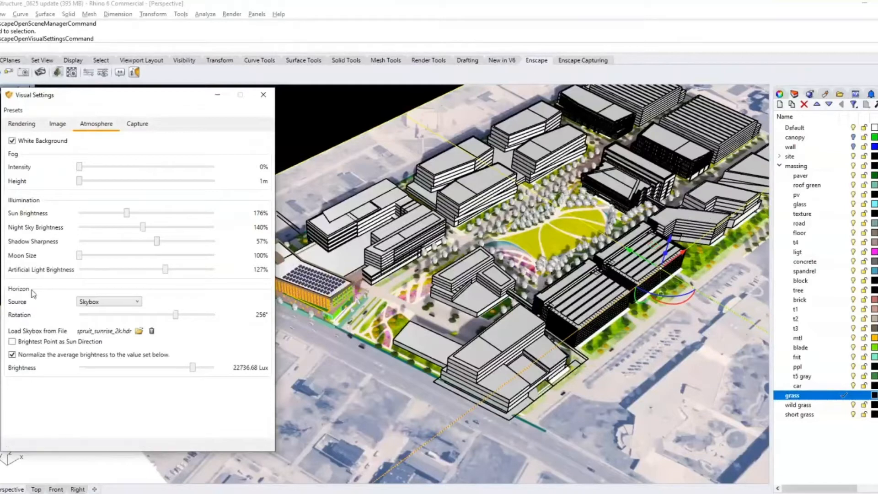
click(103, 302)
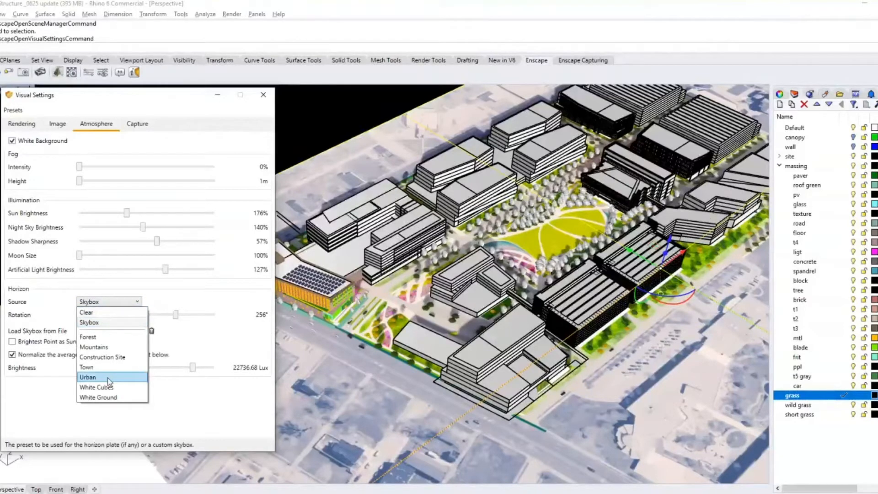
click(108, 300)
click(109, 300)
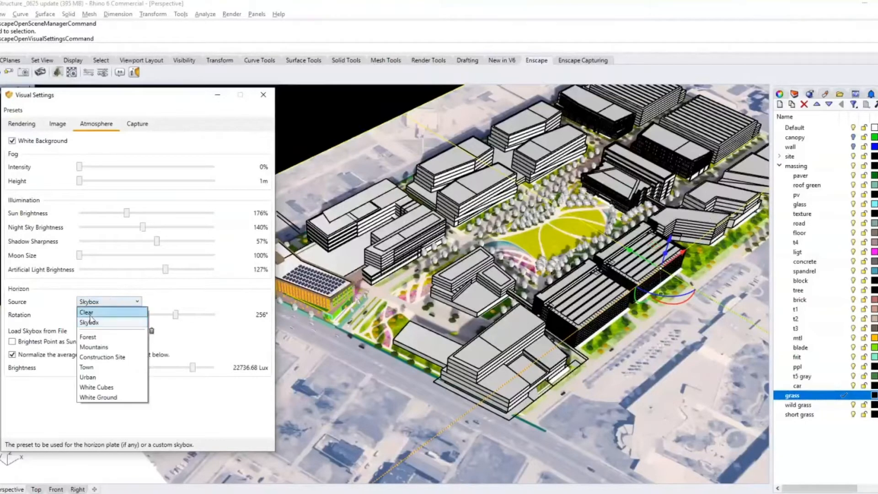
click(159, 296)
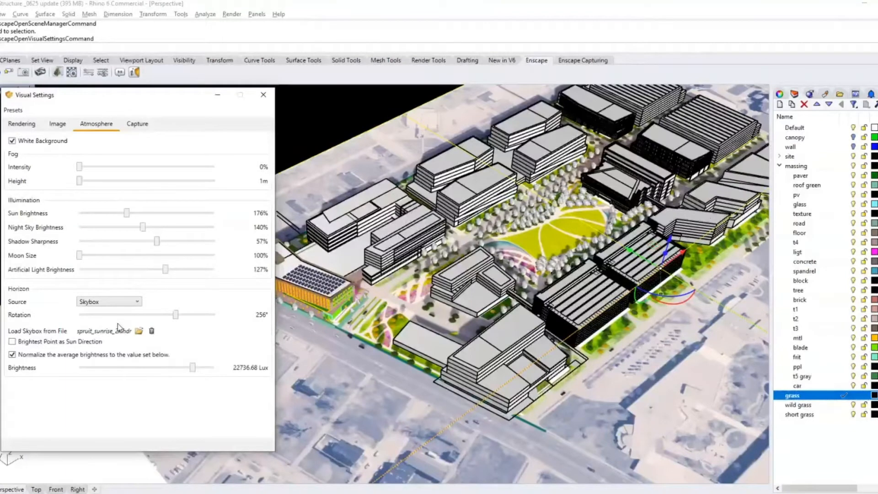
- Set the Enscape capture resolution to Window
click(139, 124)
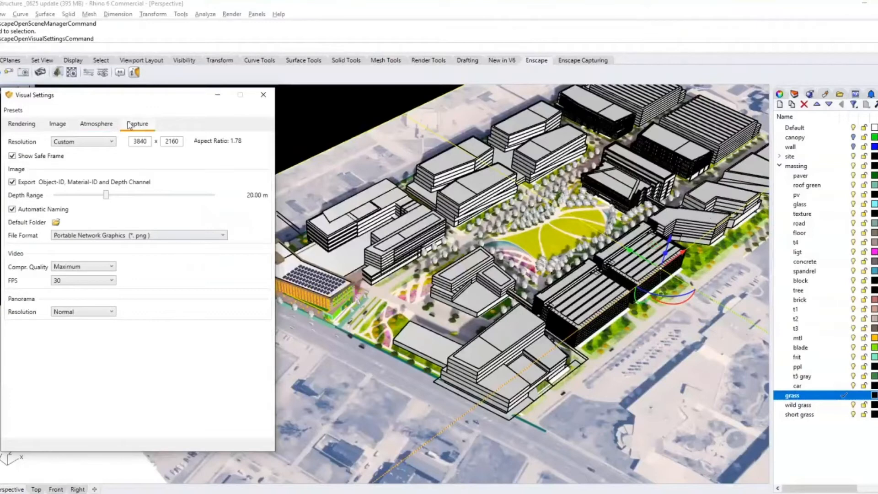
click(96, 143)
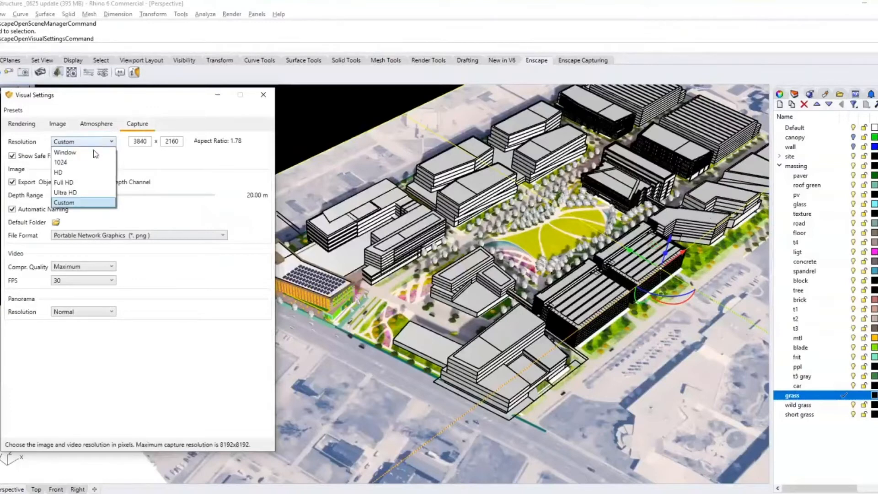
click(65, 153)
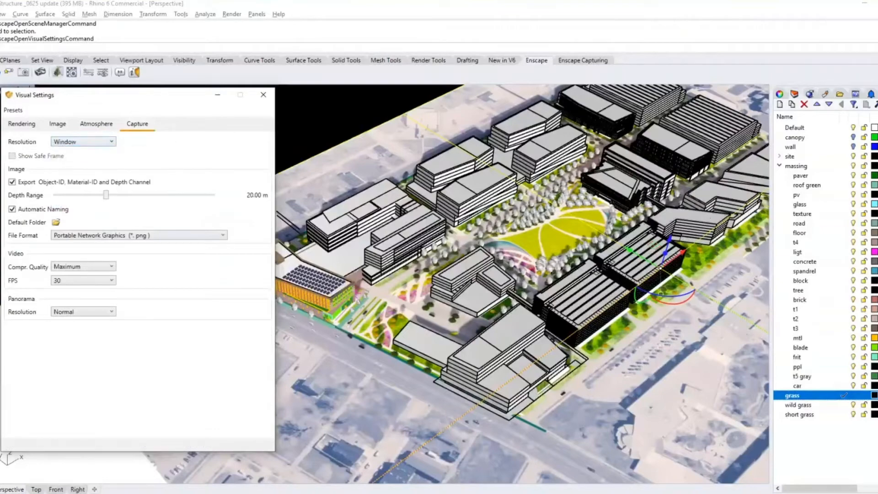
- Load a saved street-level view of the brick corner building in the render window and switch it to two-point perspective
mouse_move(388, 493)
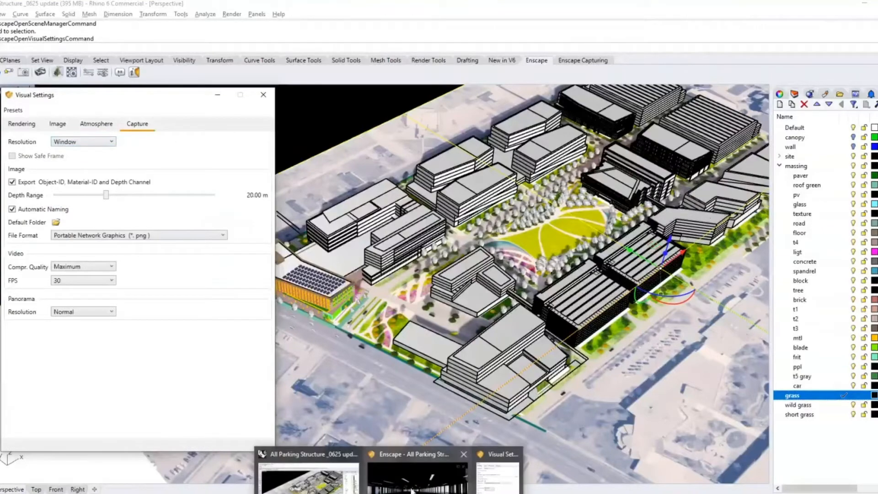
click(418, 475)
drag(703, 89, 607, 144)
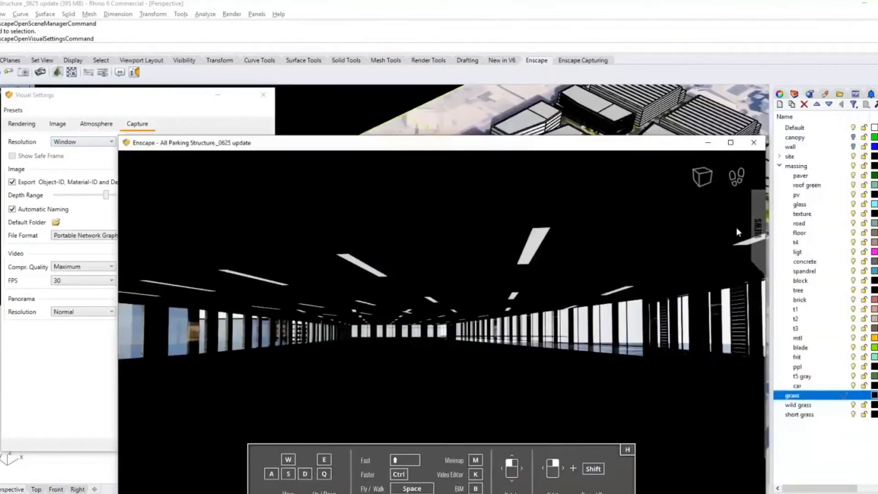
mouse_move(755, 238)
click(731, 275)
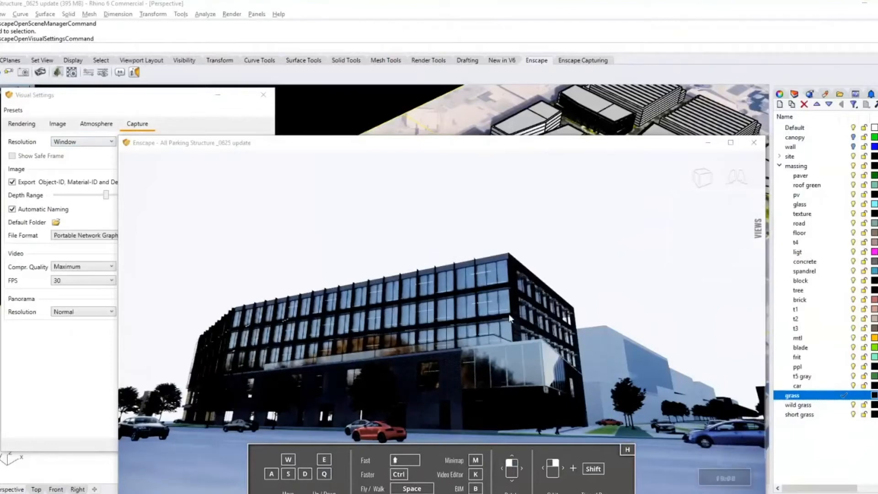
mouse_move(702, 177)
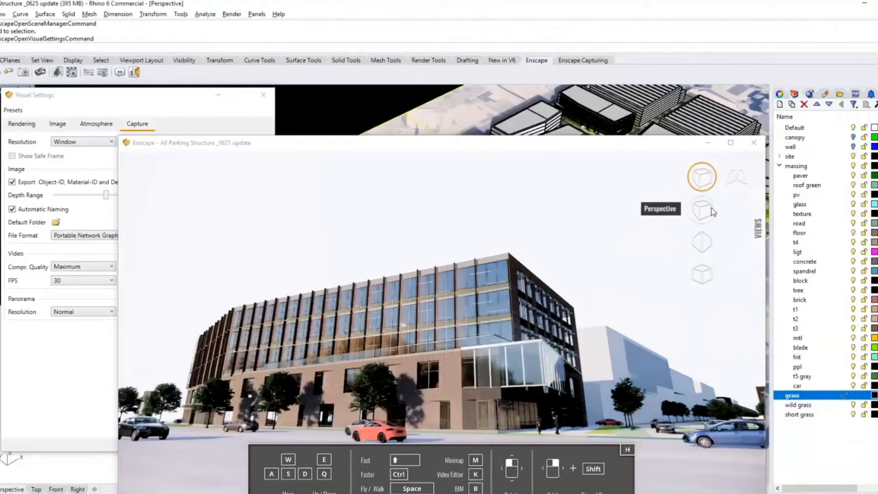
click(707, 240)
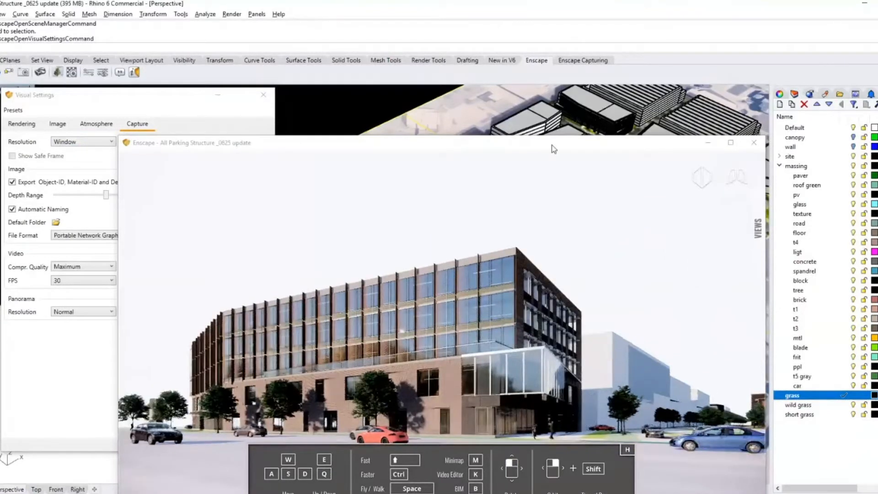
drag(553, 147, 617, 101)
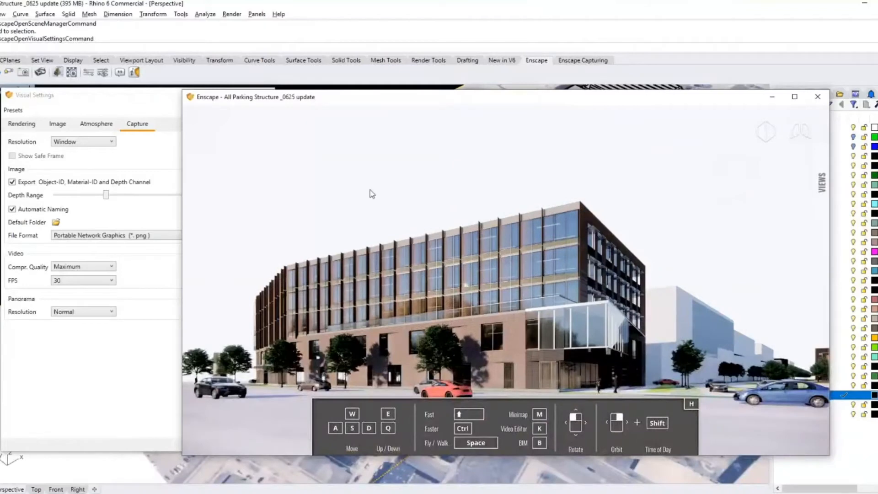
- Set the capture resolution to Custom at 3840 x 2160 and the depth range to 26.67 m
click(97, 141)
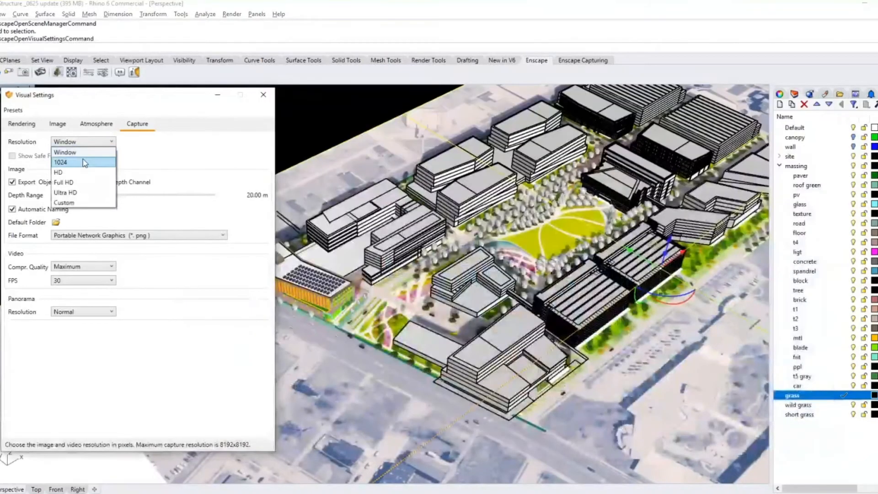
click(68, 203)
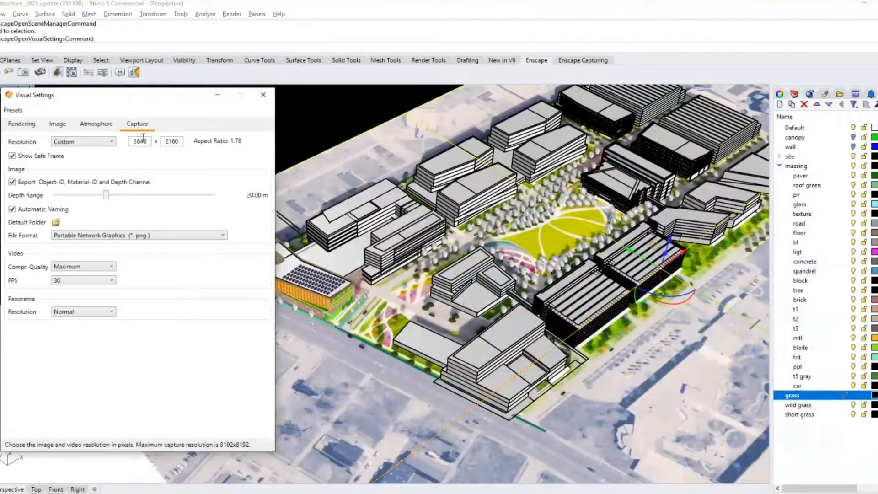
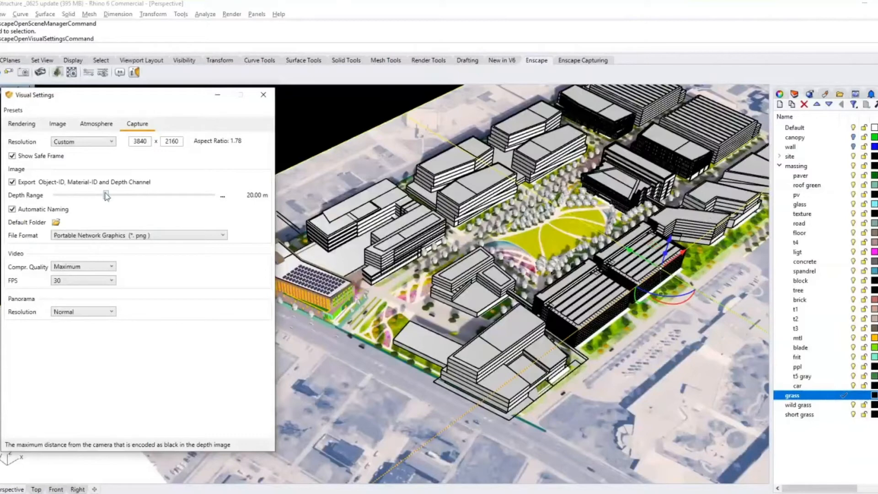
drag(118, 194, 112, 195)
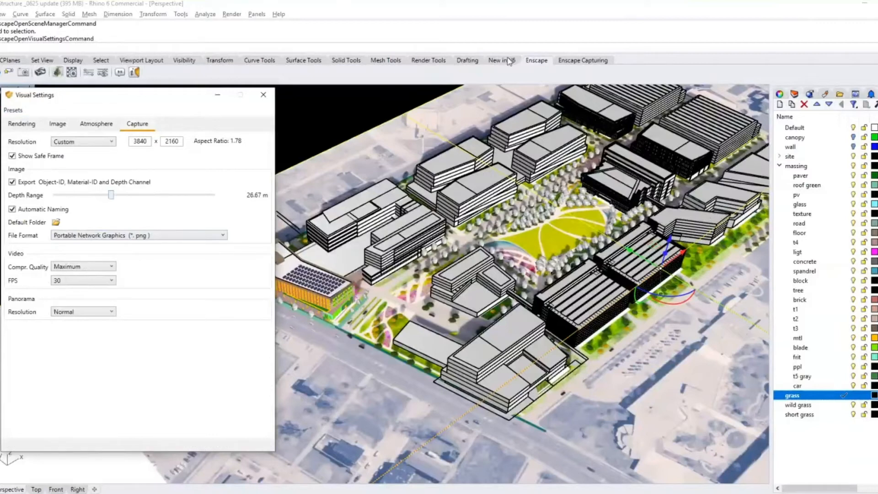
- Review the video frame rate and compression quality choices in the capture settings, keeping 30 FPS and Maximum quality
click(590, 62)
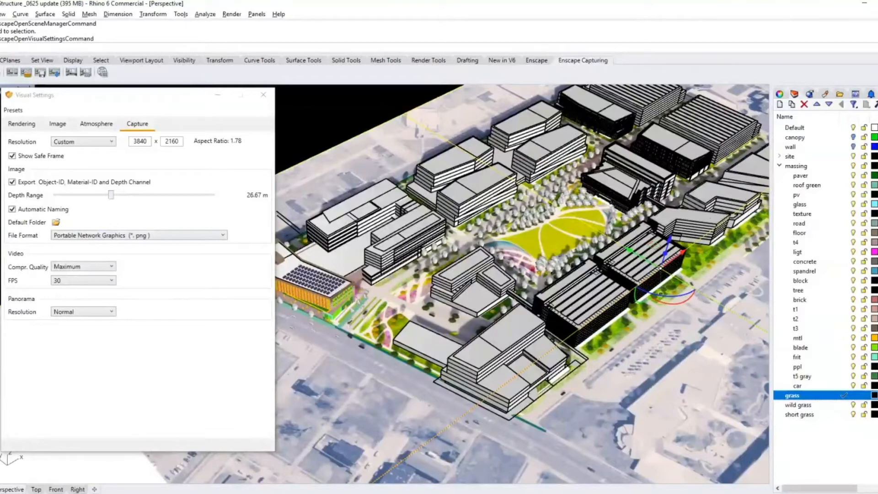
click(29, 266)
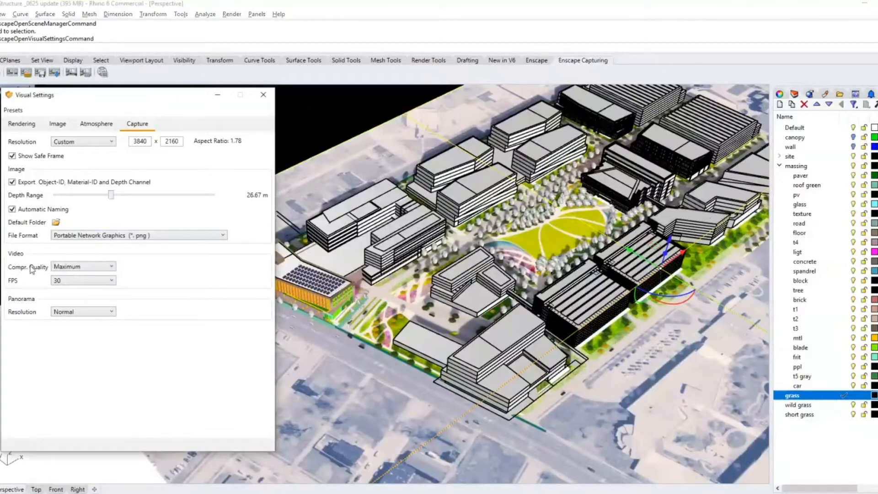
click(61, 280)
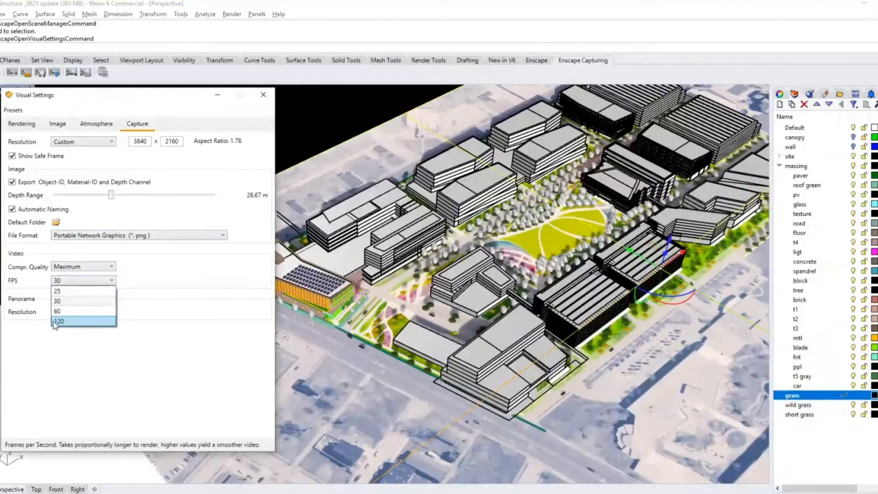
click(71, 301)
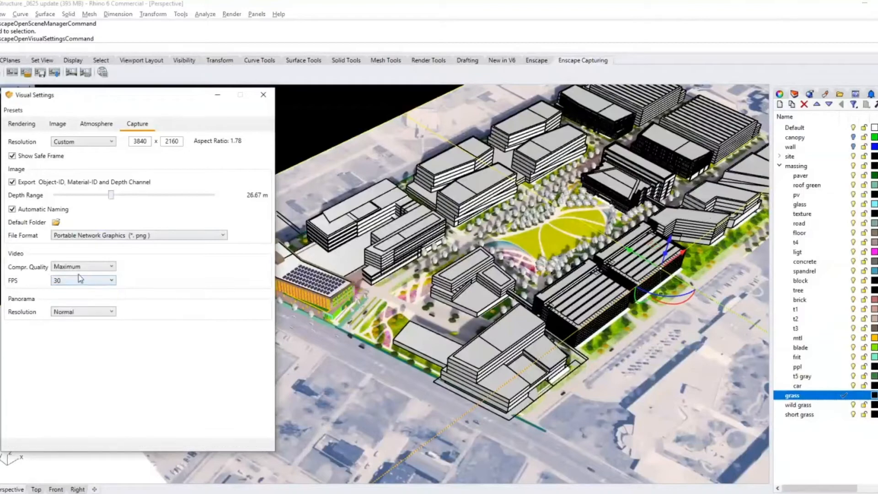
click(79, 268)
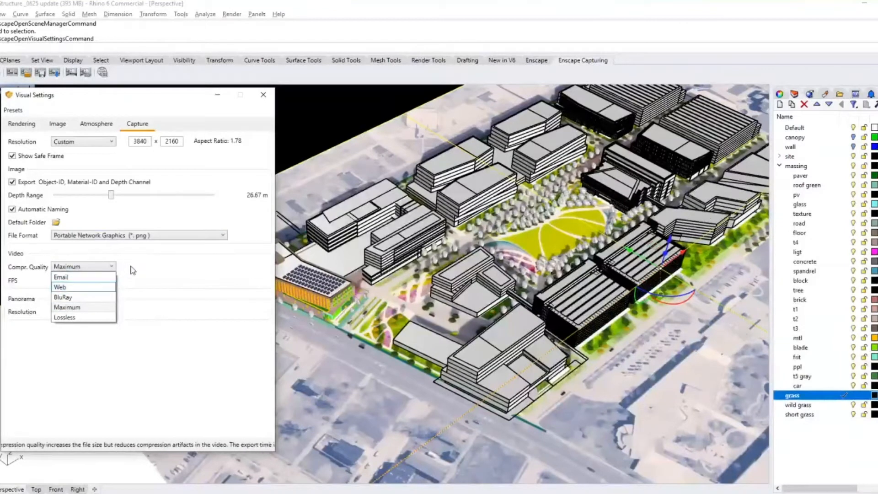
click(127, 262)
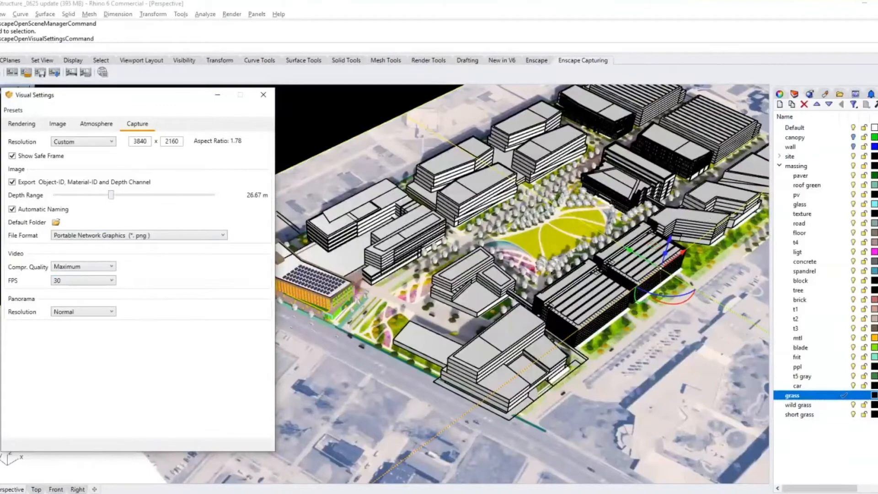
- Switch to the All Parking Structure render window and open the video editor on a pulled-back view of the brick building
key(alt+Tab)
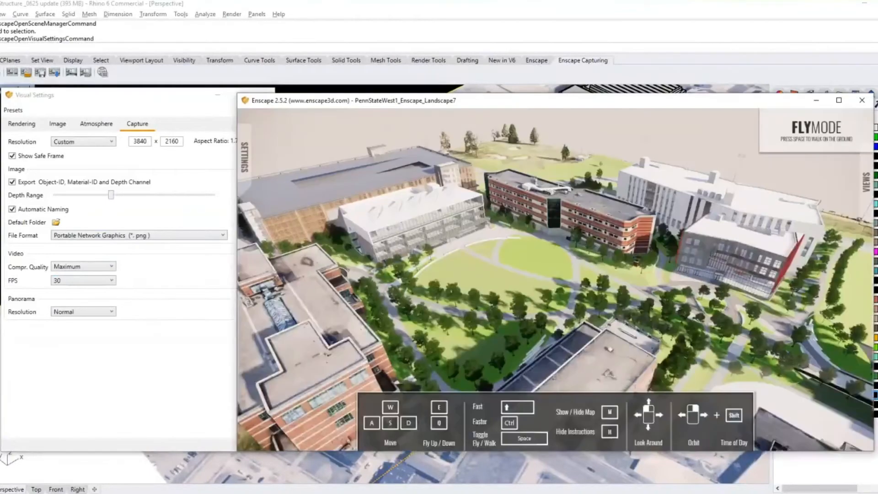
key(alt+Tab)
mouse_move(391, 492)
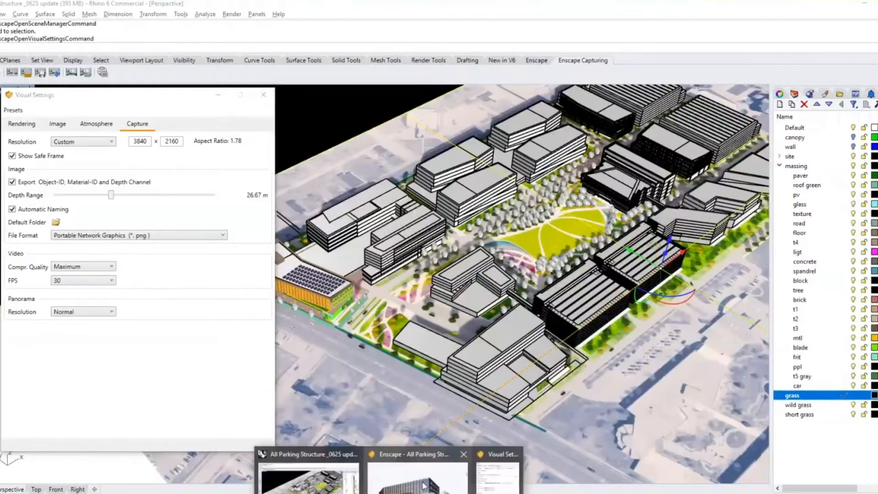
click(418, 471)
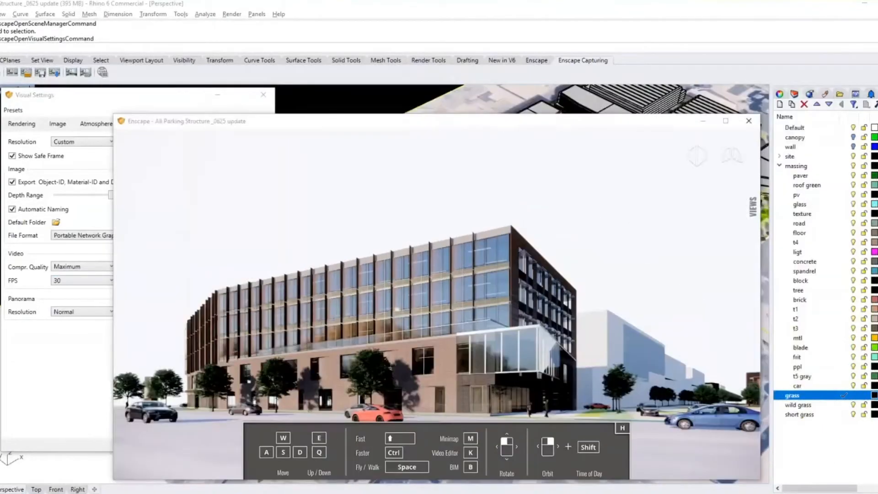
scroll(471, 300, down, 5)
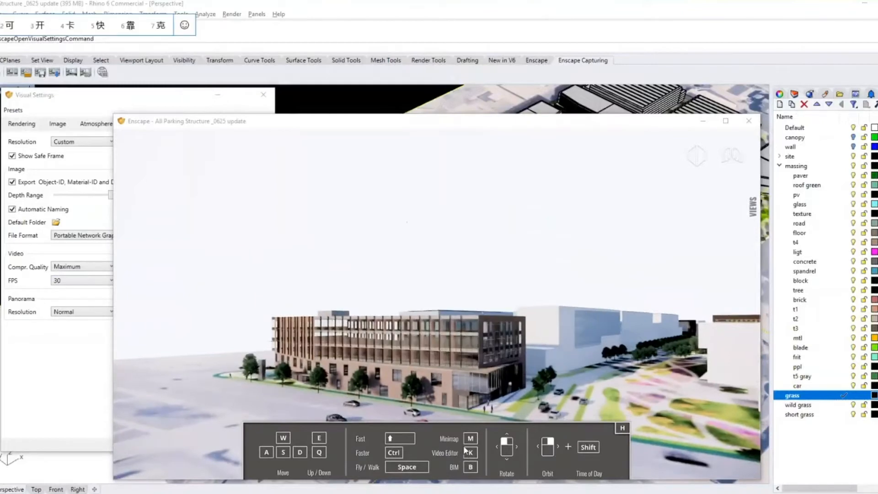
key(k)
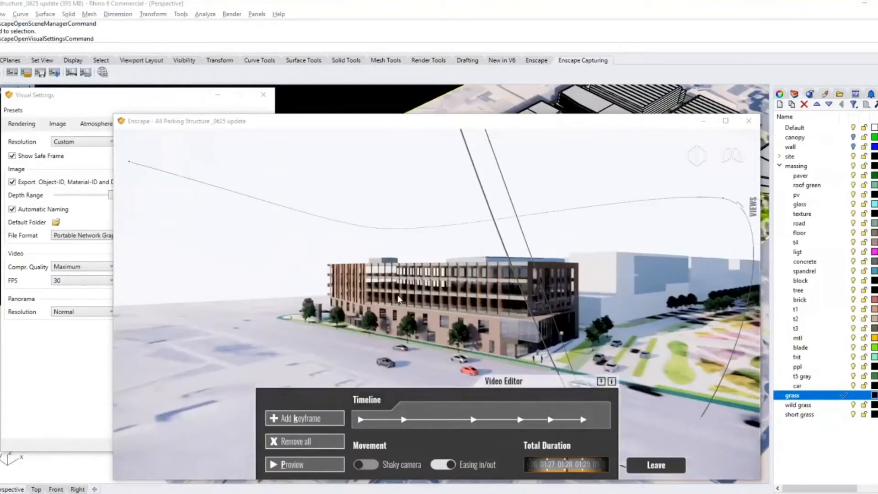
- Remove the existing video keyframes and add four new ones orbiting the brick building, ending on an aerial view of its green roof
click(305, 441)
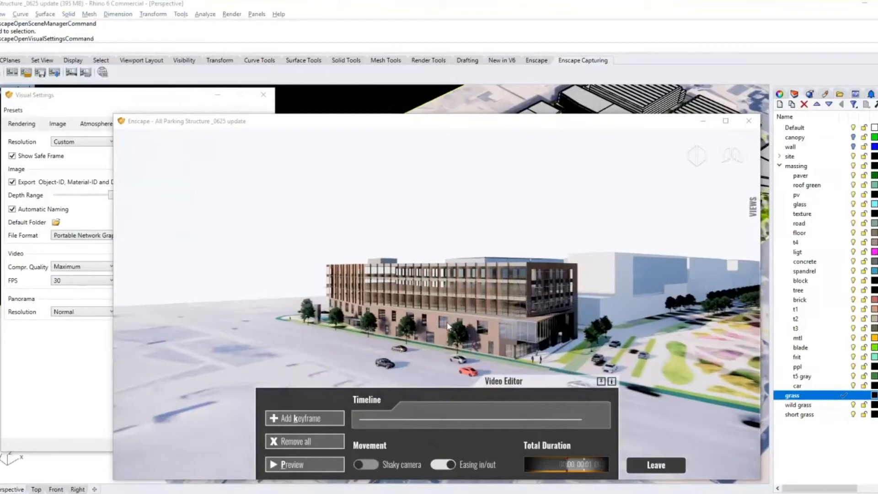
click(317, 418)
key(a)
drag(385, 351, 508, 352)
key(a)
click(310, 415)
right_drag(411, 320, 521, 320)
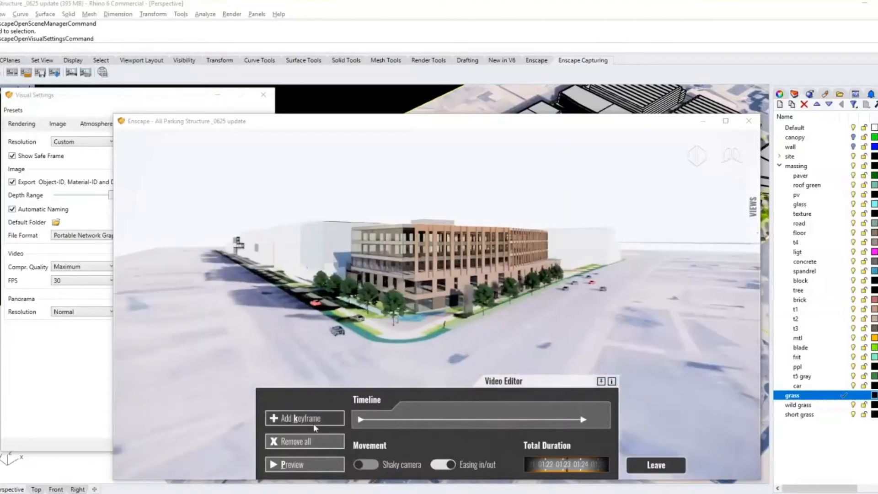
click(313, 421)
mouse_move(443, 233)
right_down()
mouse_move(498, 233)
mouse_move(311, 371)
right_up()
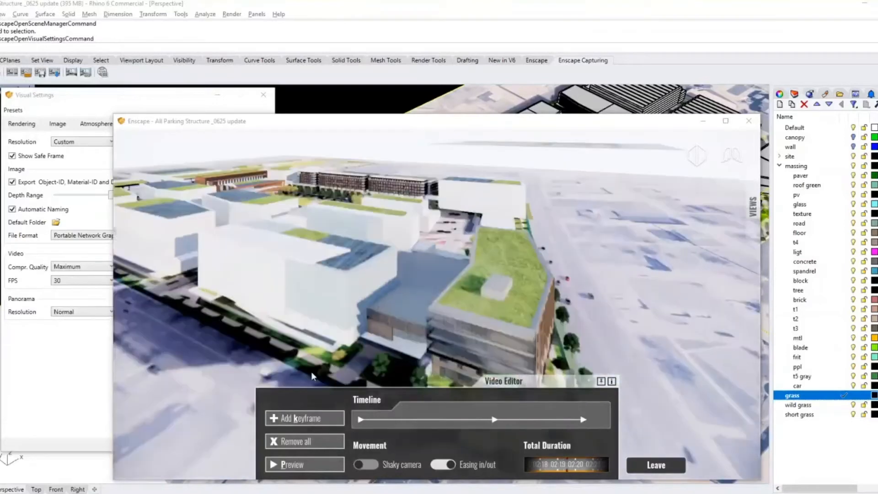
click(299, 422)
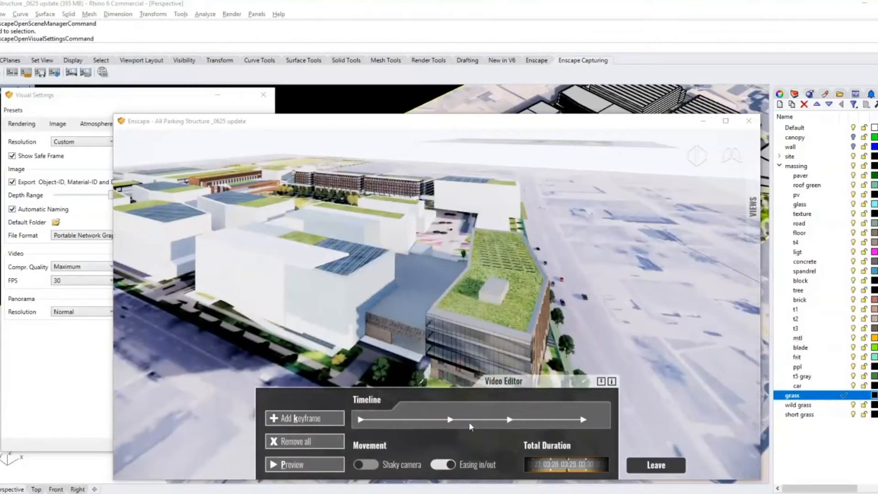
- Look around the scene to examine the camera path between the keyframes and preview the animation
click(359, 418)
drag(320, 243, 547, 242)
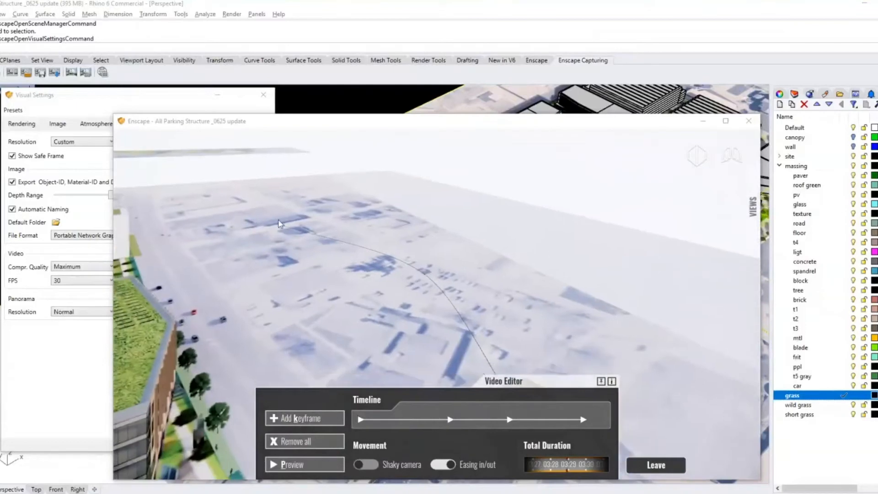
click(285, 465)
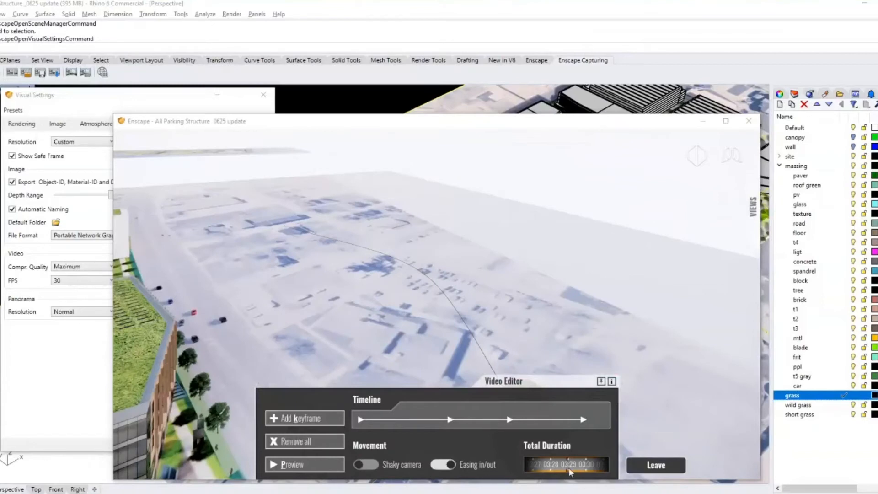
- Set custom timestamps for the second, third and fourth keyframes, with the last one at 00:20
click(449, 419)
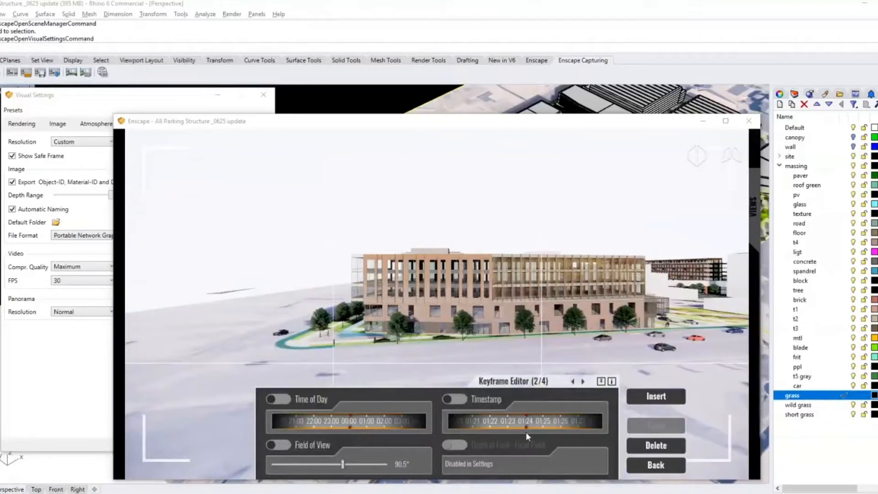
drag(563, 420, 503, 429)
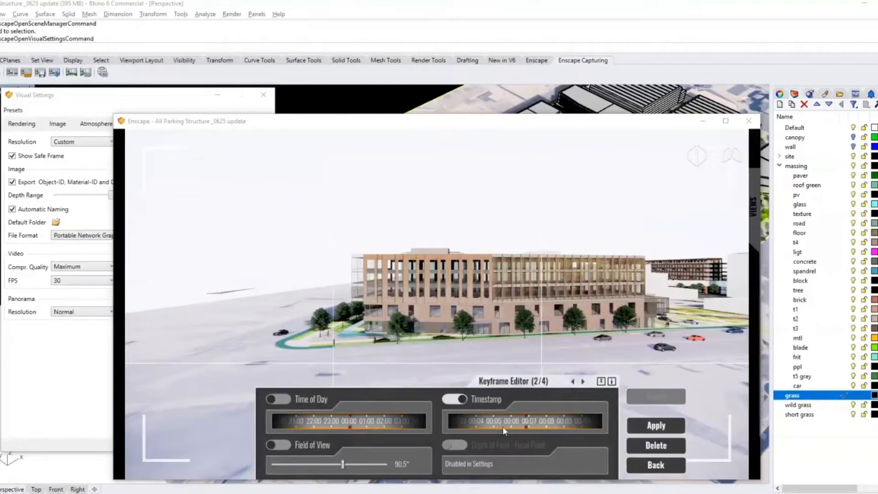
click(583, 381)
drag(528, 422, 497, 422)
drag(600, 419, 538, 428)
click(583, 382)
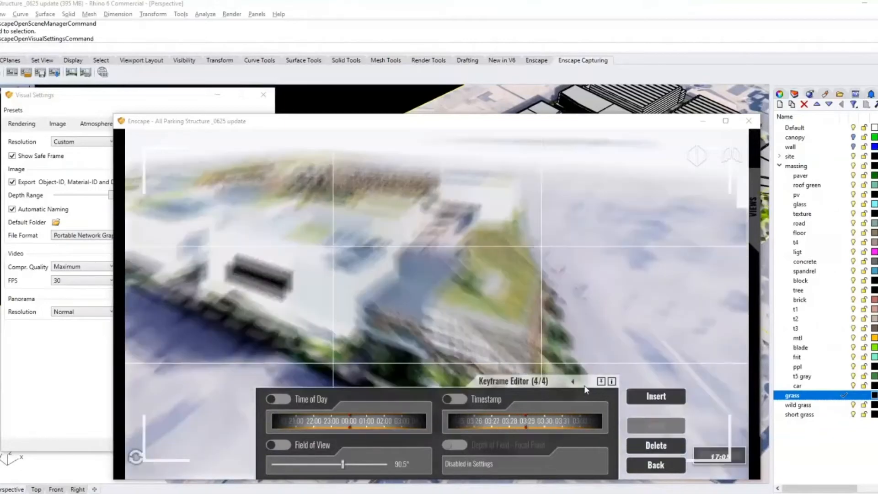
drag(479, 421, 751, 438)
mouse_move(485, 421)
mouse_down()
mouse_move(601, 421)
mouse_move(480, 427)
mouse_up()
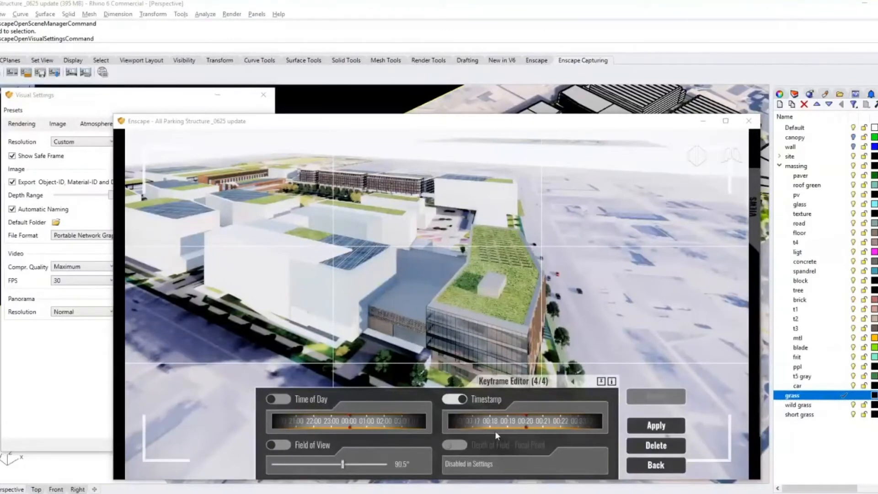
click(658, 426)
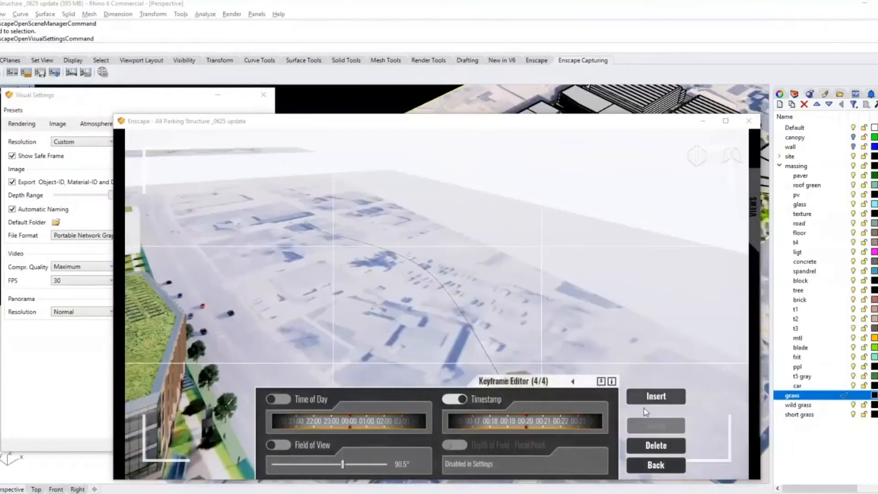
- Reopen the video editor and preview the animation with the adjusted timestamps
key(k)
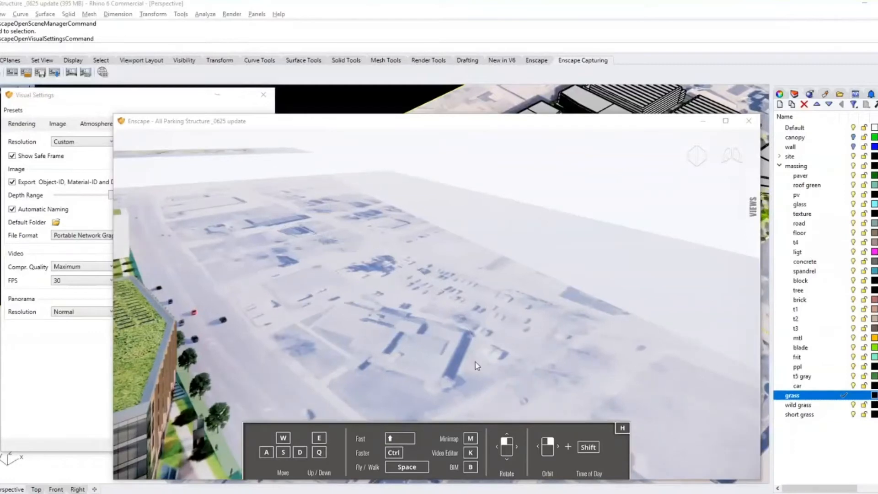
key(k)
click(292, 468)
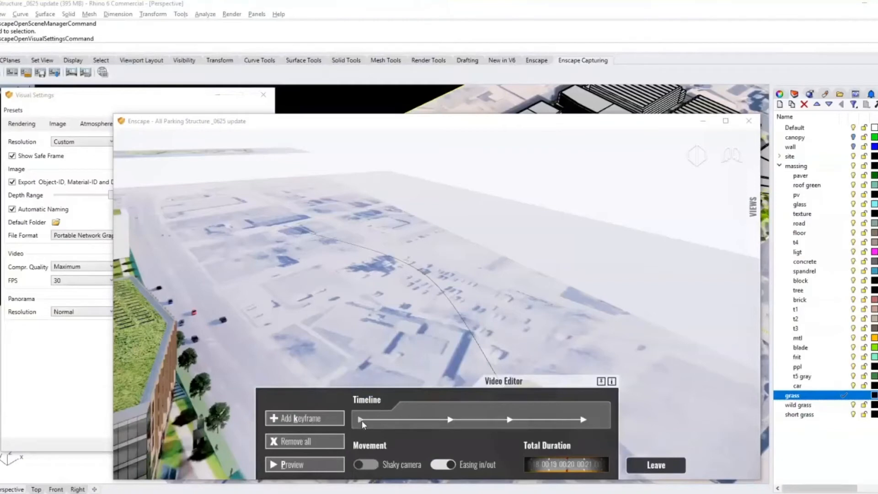
- Try setting the first keyframe's time of day to 16:00, then return to the timeline
click(361, 419)
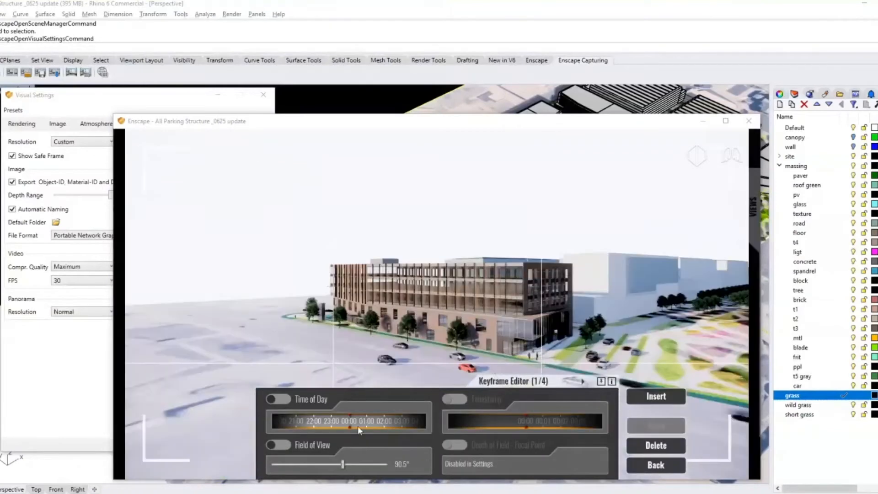
mouse_move(346, 423)
mouse_down()
mouse_move(292, 420)
mouse_move(363, 430)
mouse_up()
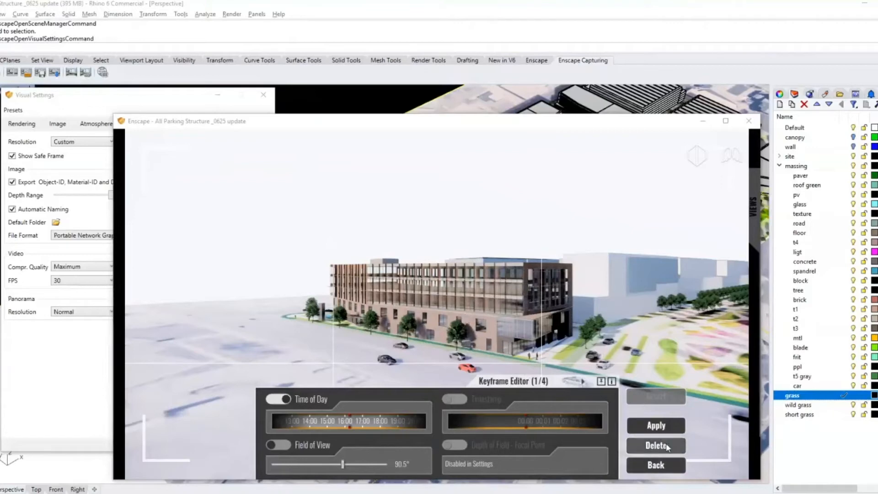
click(655, 464)
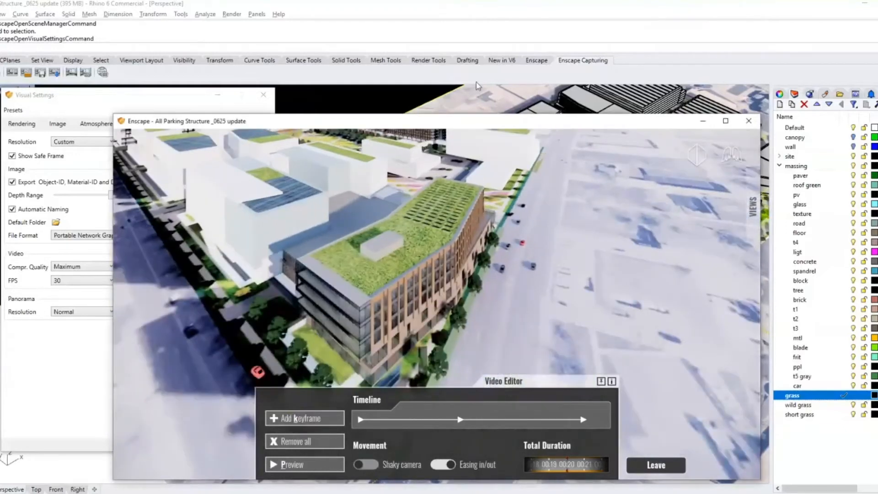
- Load the saved view 0616 v1 in the render window and remove all keyframes from the video timeline
drag(551, 123, 476, 86)
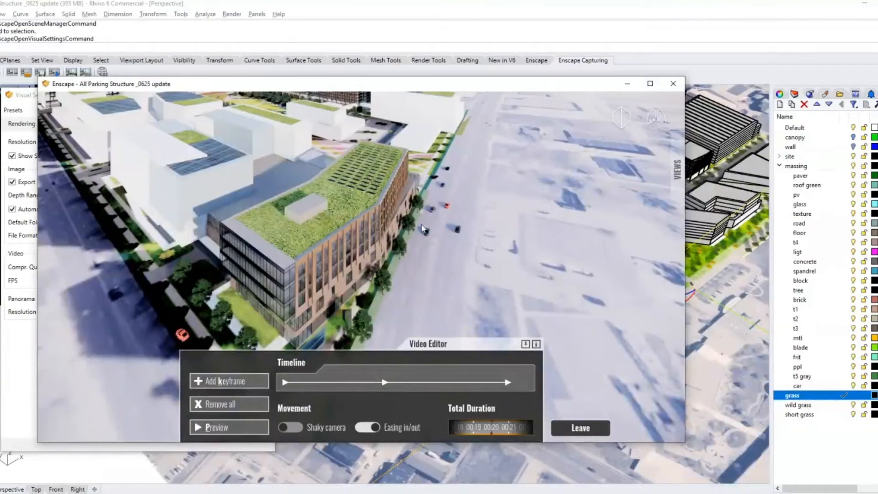
mouse_move(677, 170)
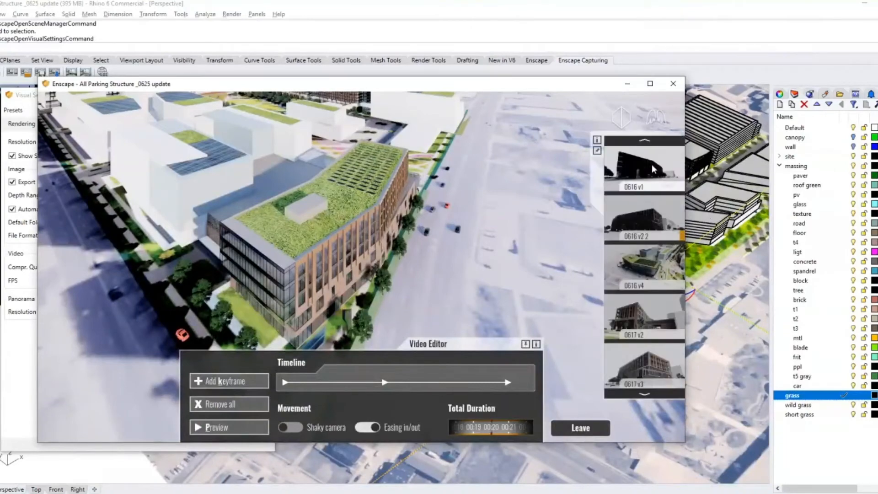
click(653, 169)
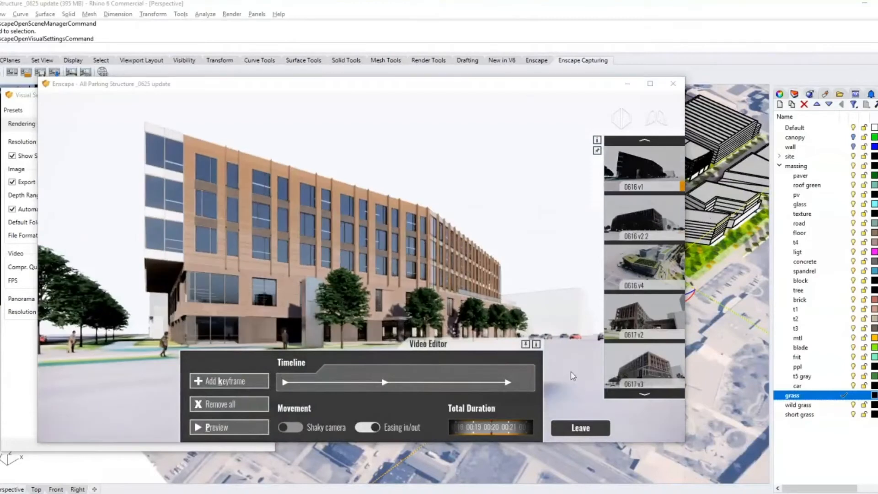
click(232, 406)
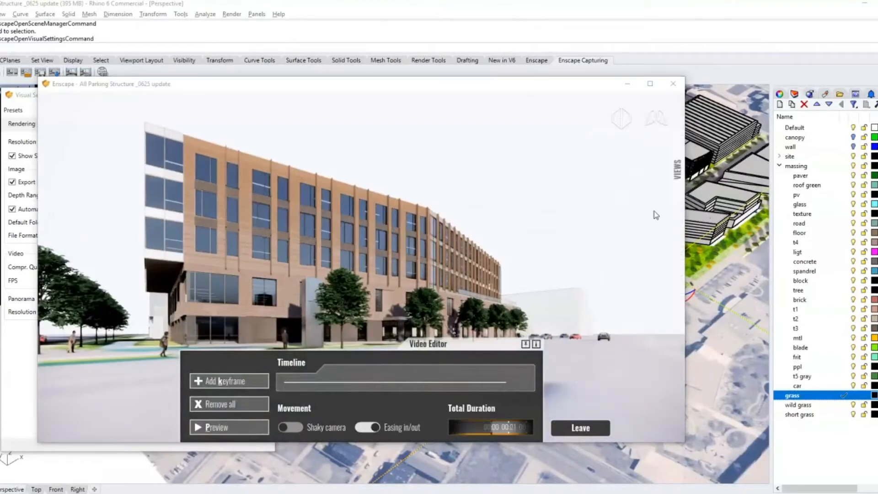
- Add three keyframes to the empty video timeline from the saved views 0616 v1, 0616 v2 2 and 0616 v4
mouse_move(656, 215)
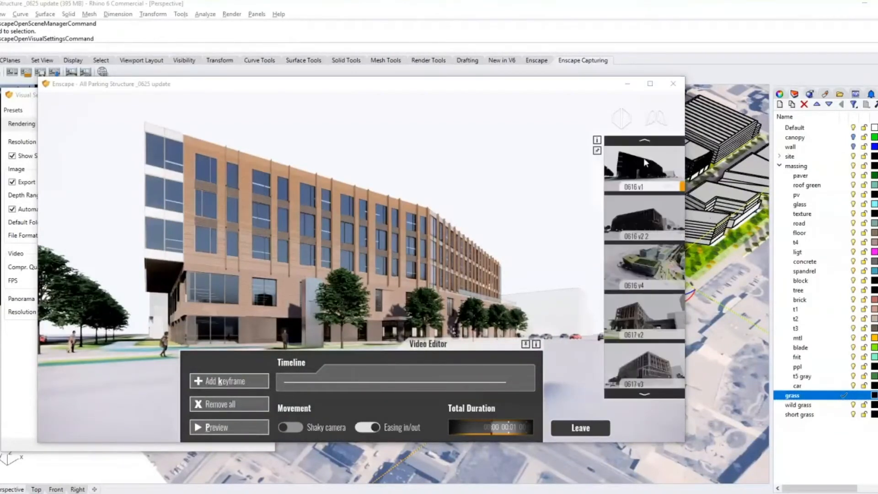
click(250, 382)
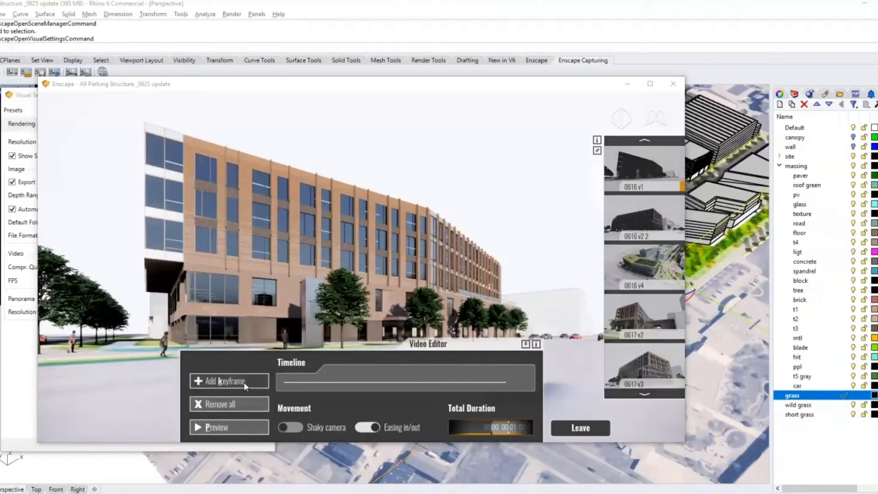
mouse_move(677, 215)
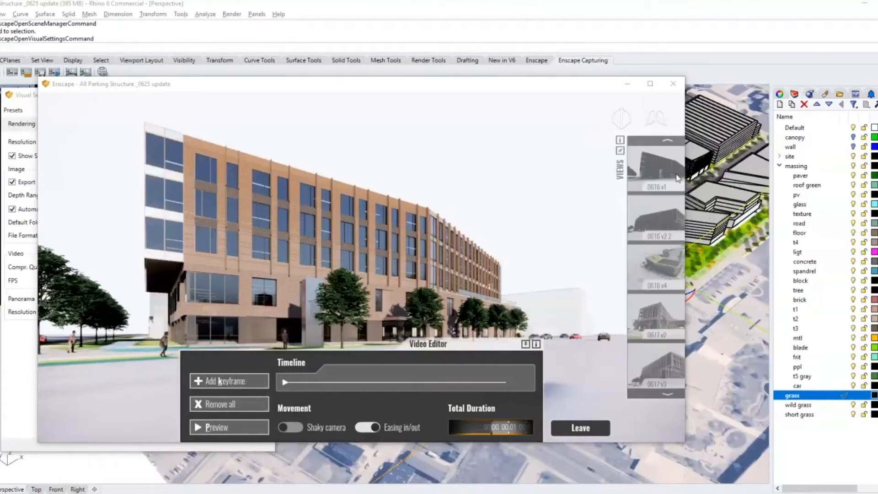
click(643, 220)
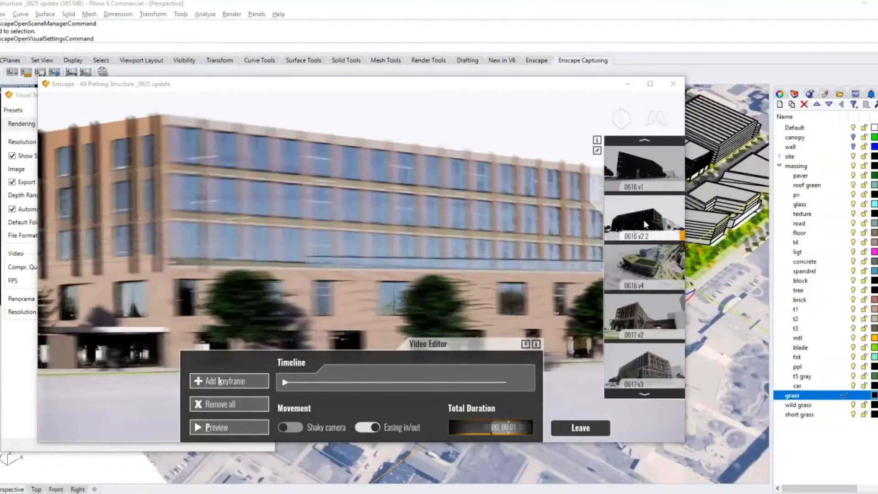
click(243, 381)
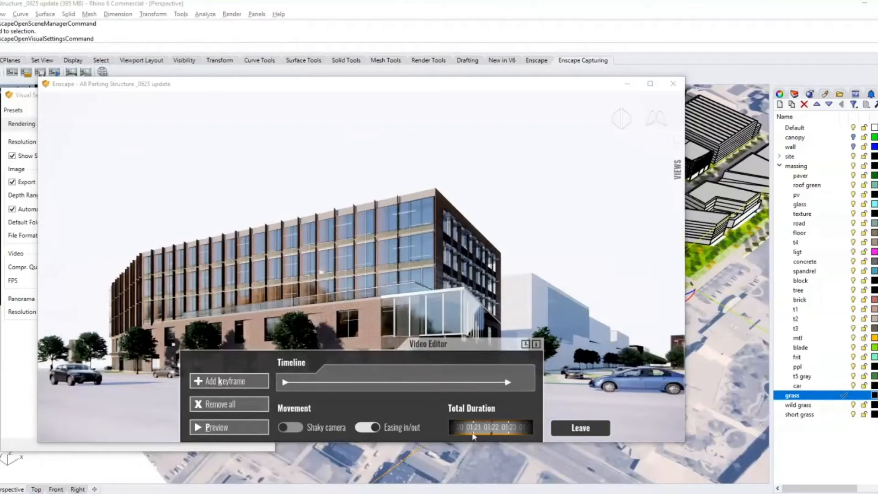
mouse_move(677, 177)
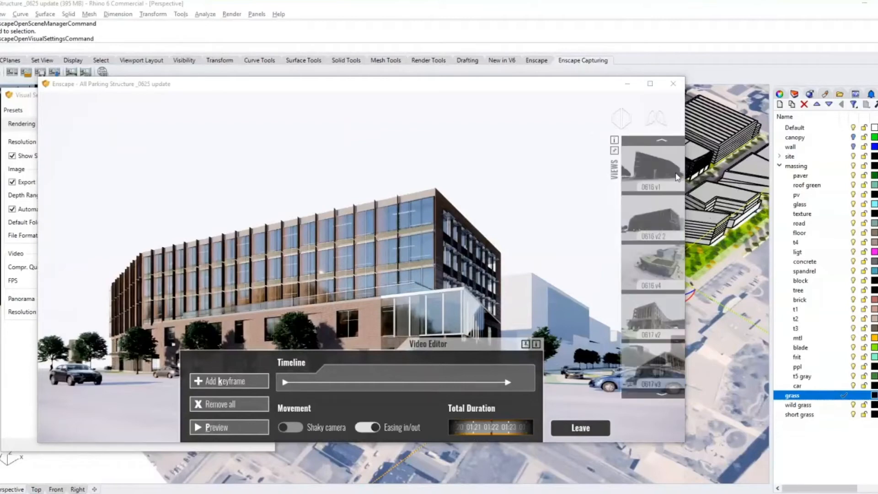
click(638, 262)
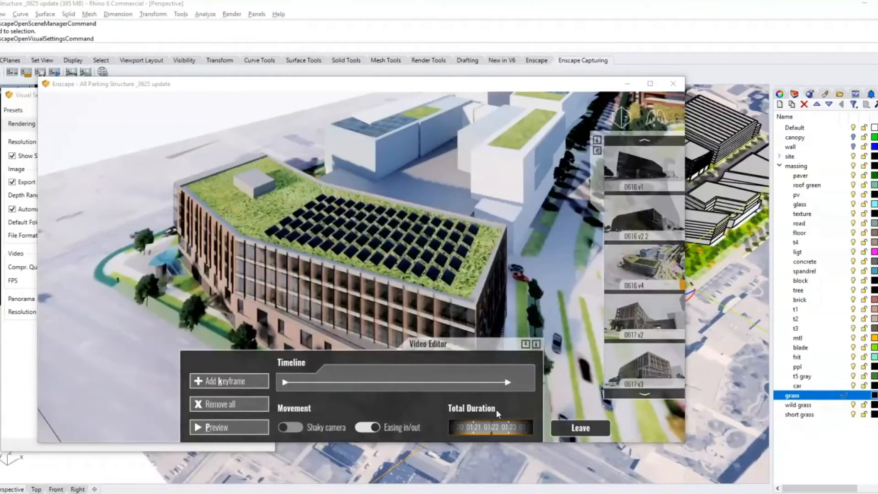
key(k)
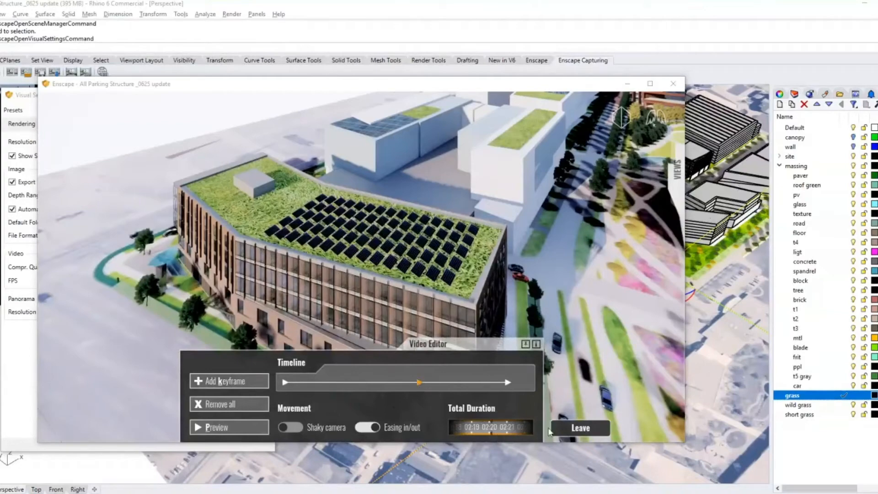
- Give the third keyframe a custom timestamp of 01:00, apply it and preview the animation
click(418, 382)
click(379, 362)
drag(399, 386, 468, 390)
drag(603, 382, 692, 384)
drag(615, 404, 546, 373)
click(508, 344)
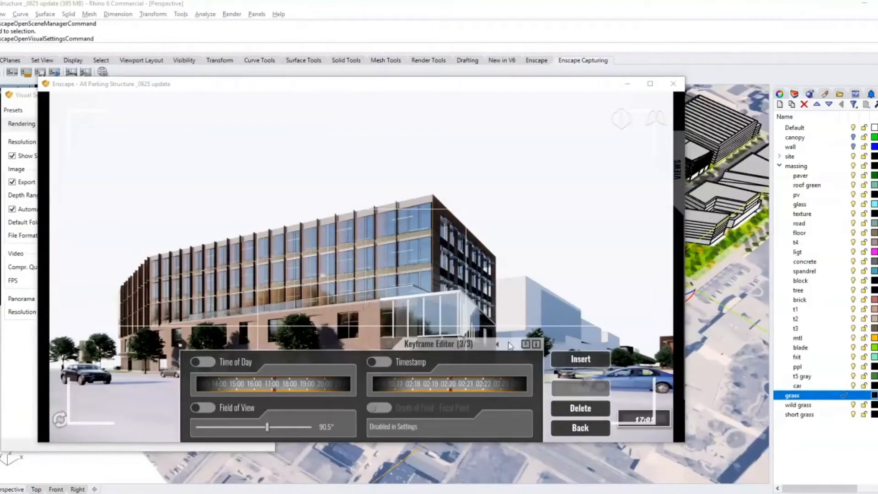
drag(449, 390, 500, 390)
drag(402, 386, 693, 397)
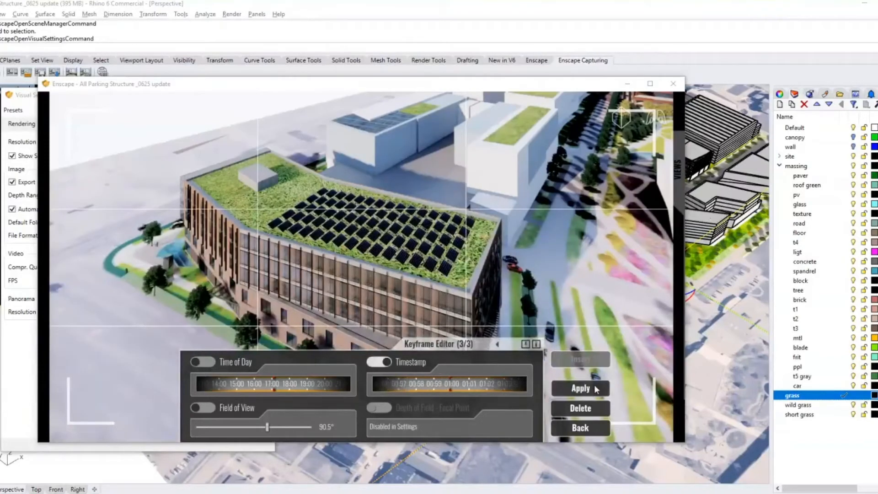
click(570, 390)
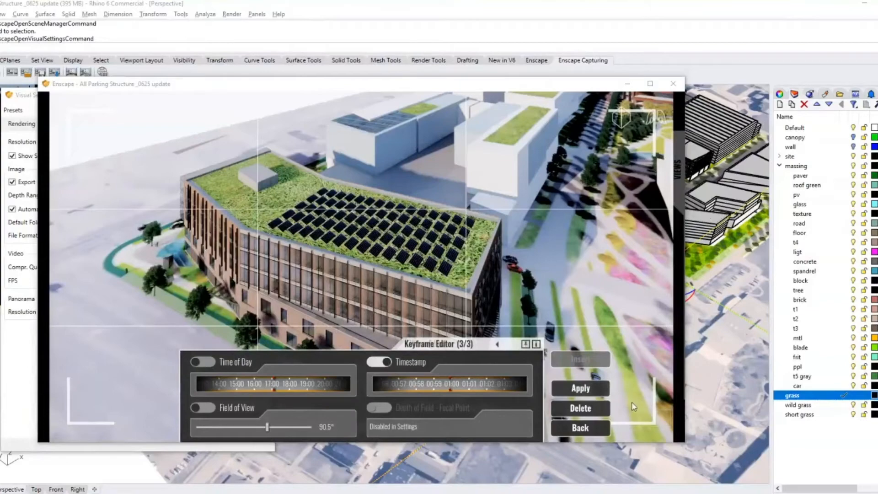
click(579, 389)
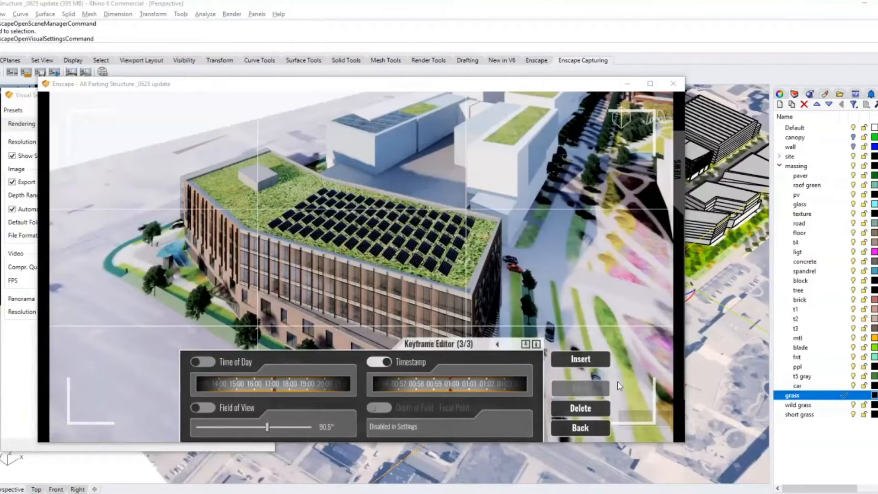
click(587, 428)
click(244, 426)
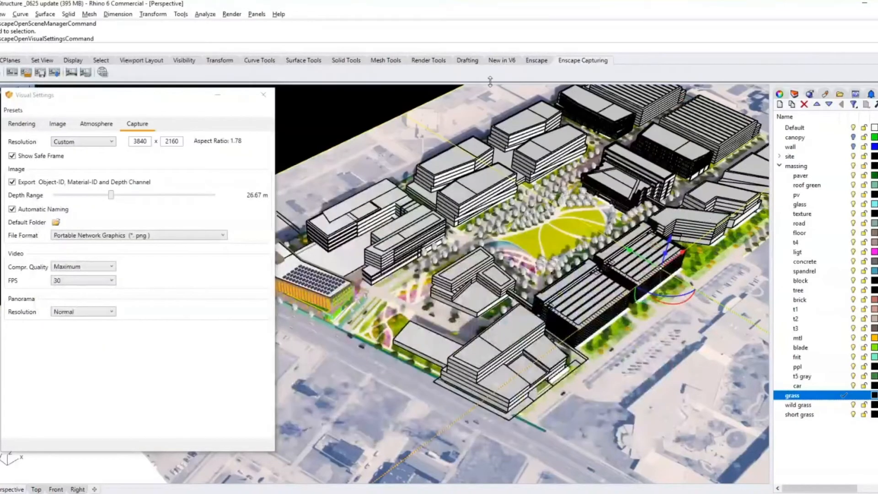
click(536, 60)
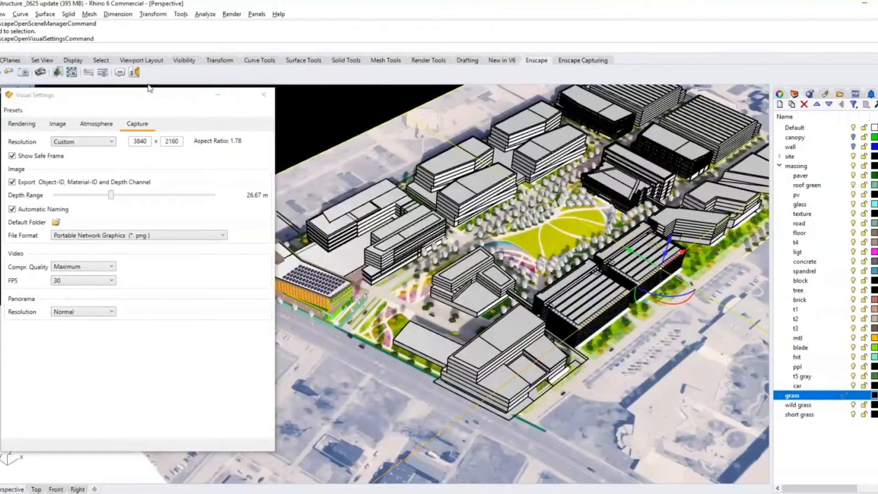
click(585, 60)
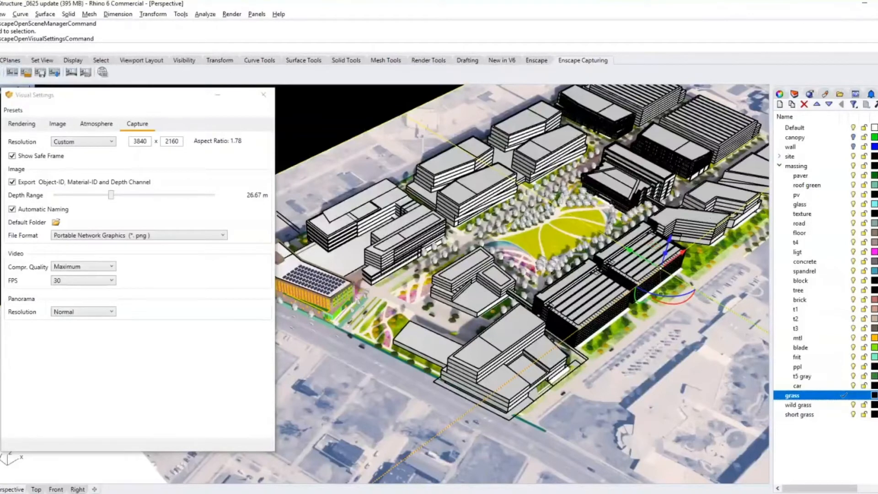
- Switch to the PennStateWest1_Enscape_Landscape7 standalone window and reveal its saved views and general settings
key(alt+Tab)
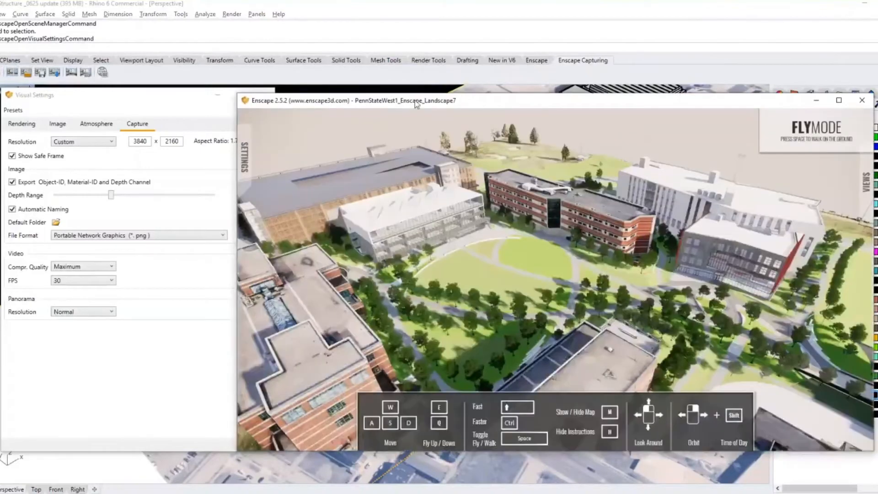
drag(345, 102, 179, 96)
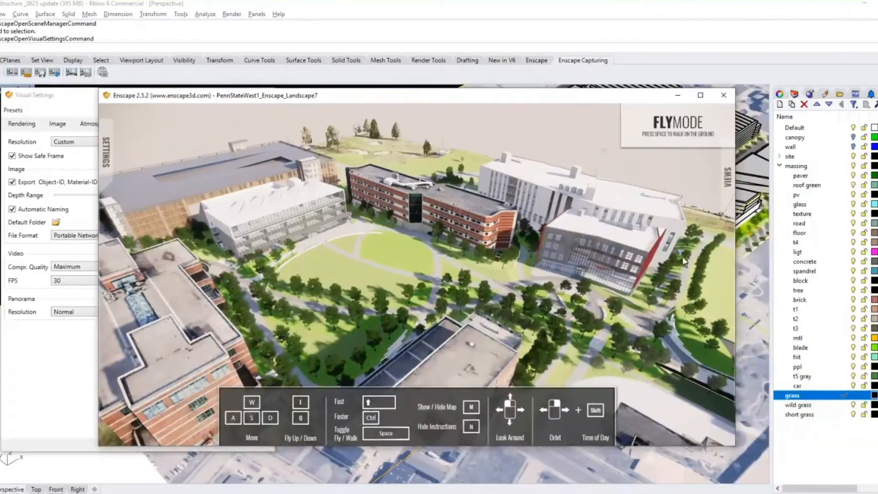
mouse_move(728, 174)
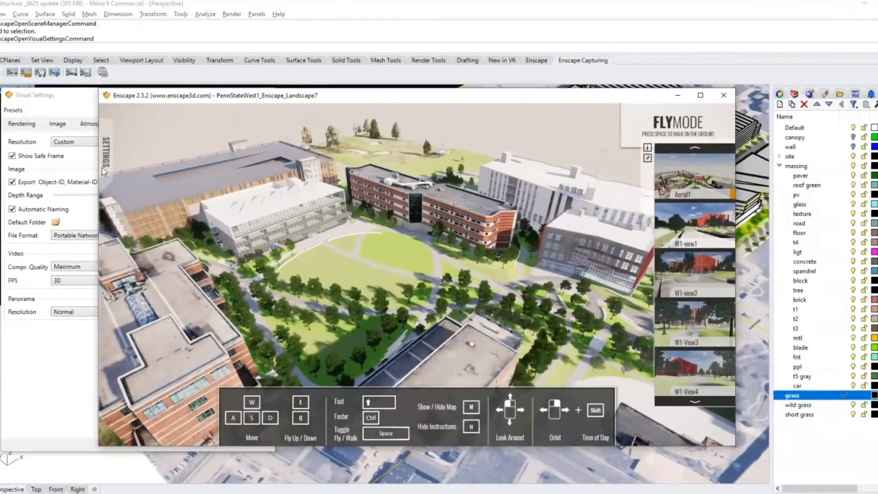
mouse_move(105, 170)
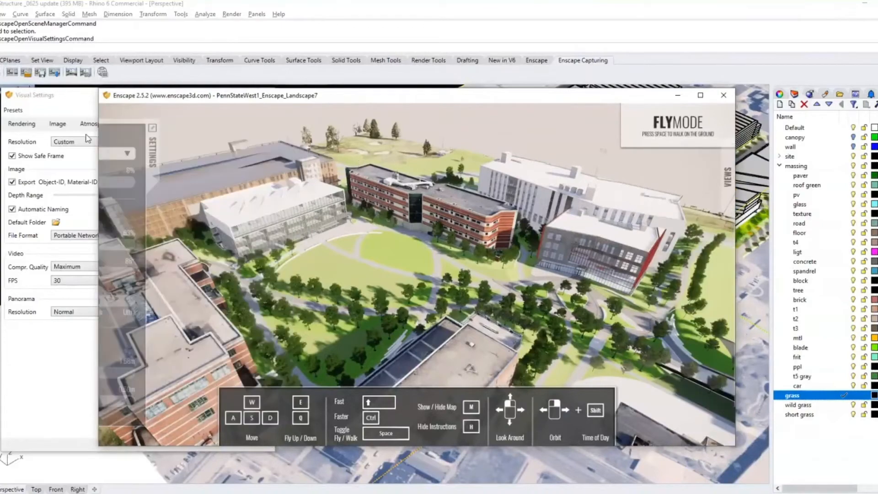
mouse_move(152, 152)
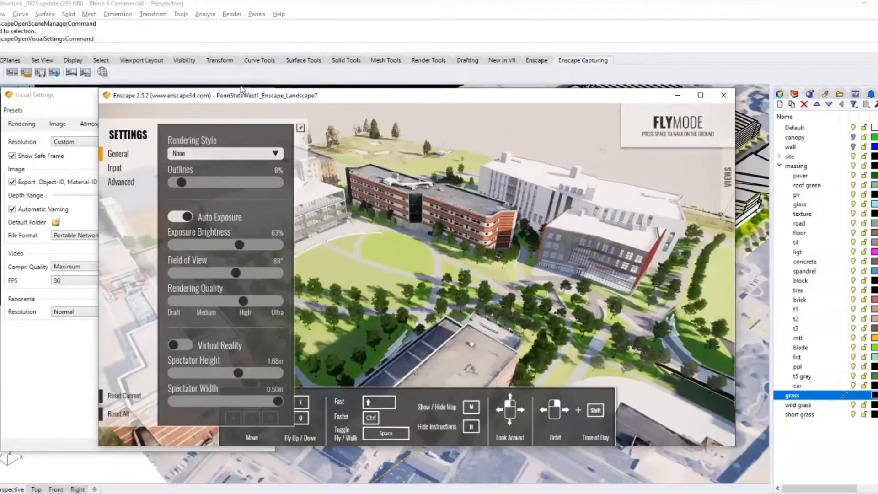
drag(243, 89, 248, 83)
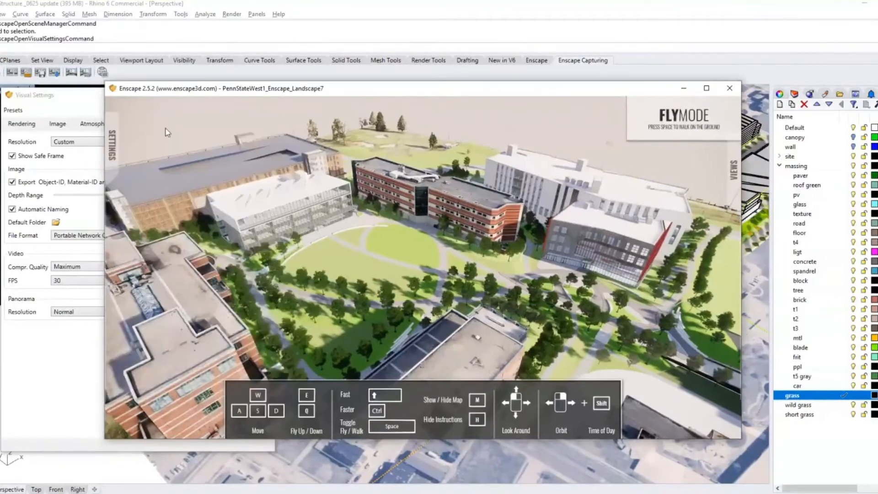
- Try the Polystyrol rendering style in the standalone model and return the style to None
click(110, 149)
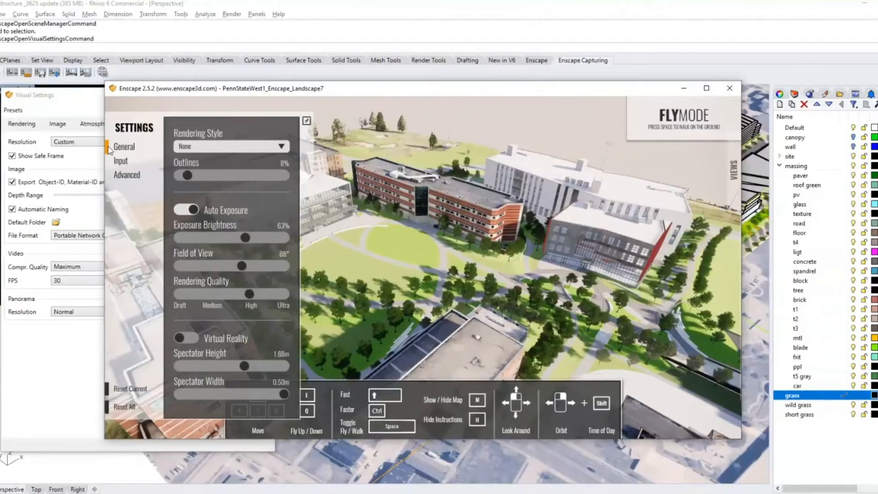
click(233, 152)
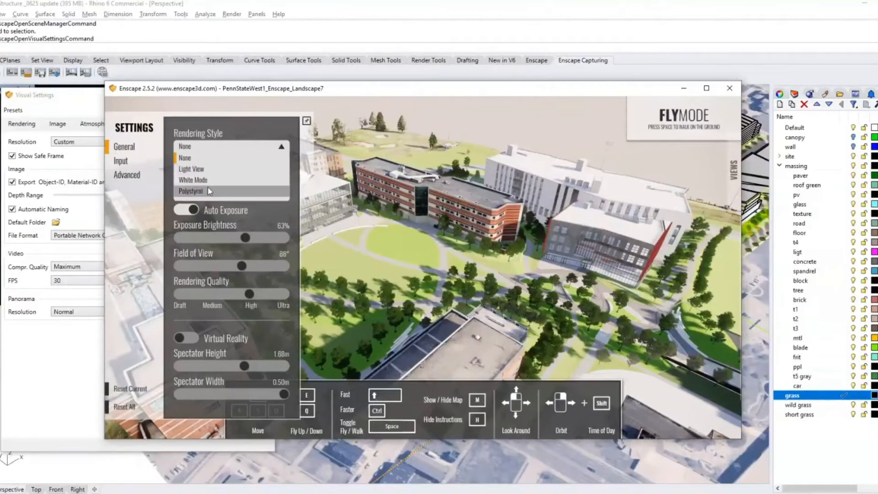
click(208, 192)
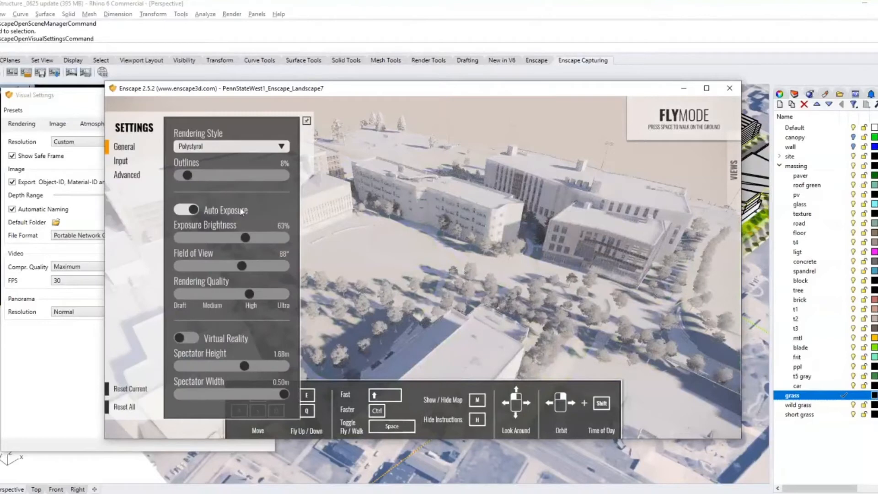
click(242, 147)
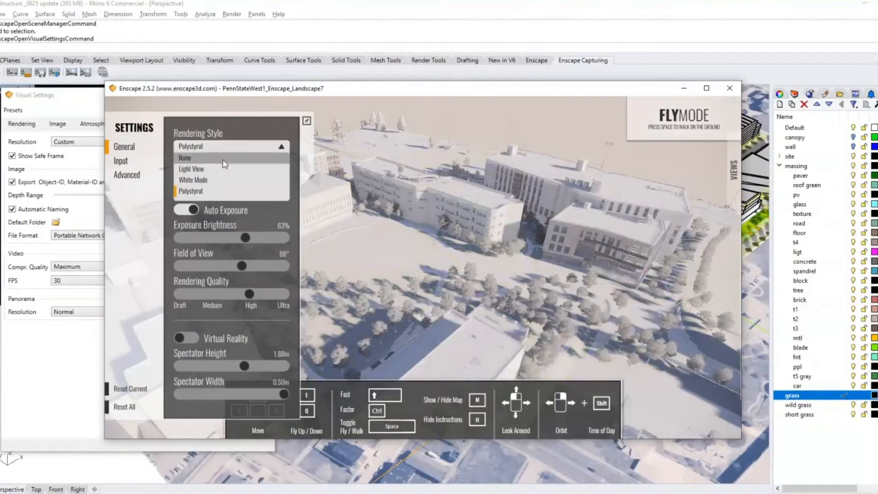
click(224, 158)
- Fly around the campus in the standalone model, load the saved view W1-view1 and look around from there
mouse_move(731, 176)
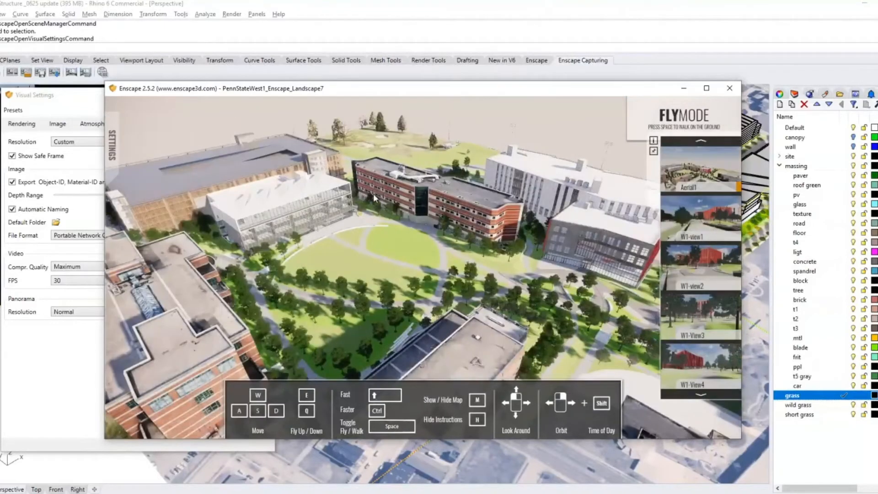
drag(360, 213, 237, 244)
drag(316, 223, 336, 200)
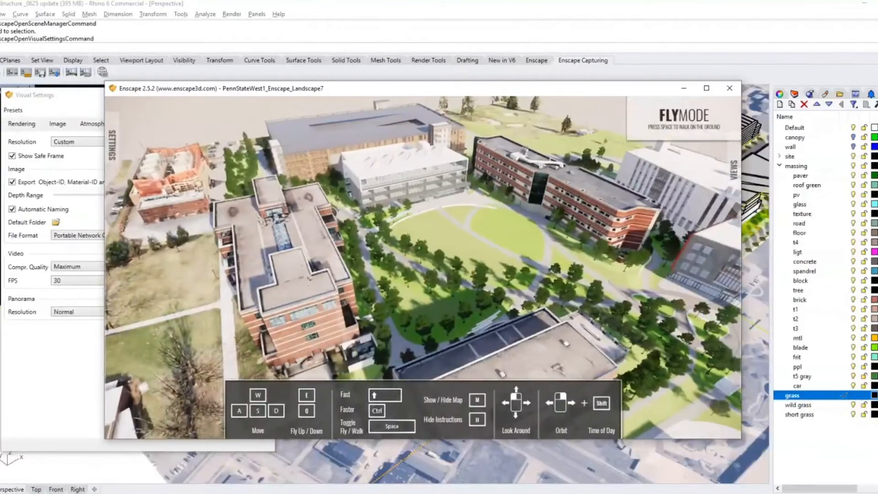
double_click(337, 197)
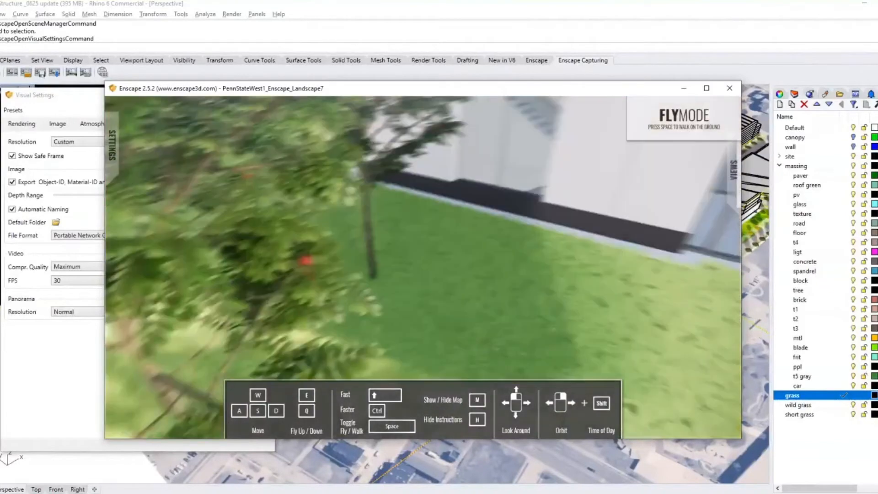
drag(382, 206, 413, 182)
scroll(383, 206, down, 3)
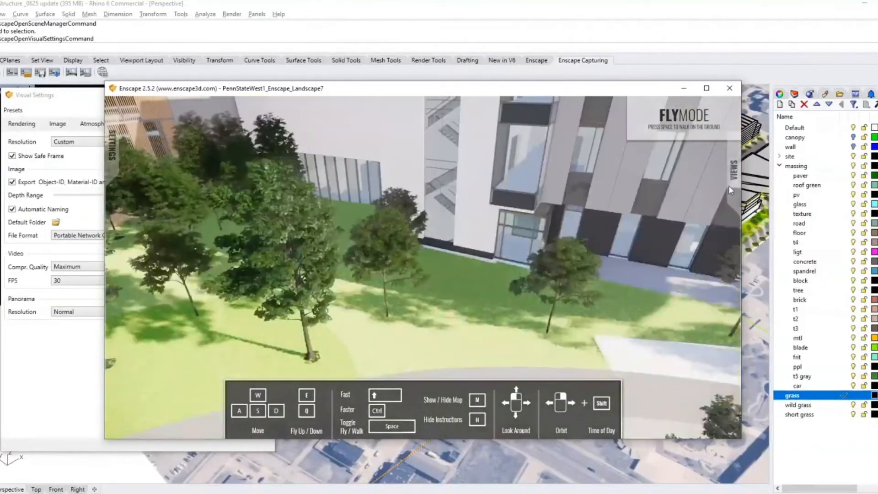
mouse_move(733, 169)
click(696, 212)
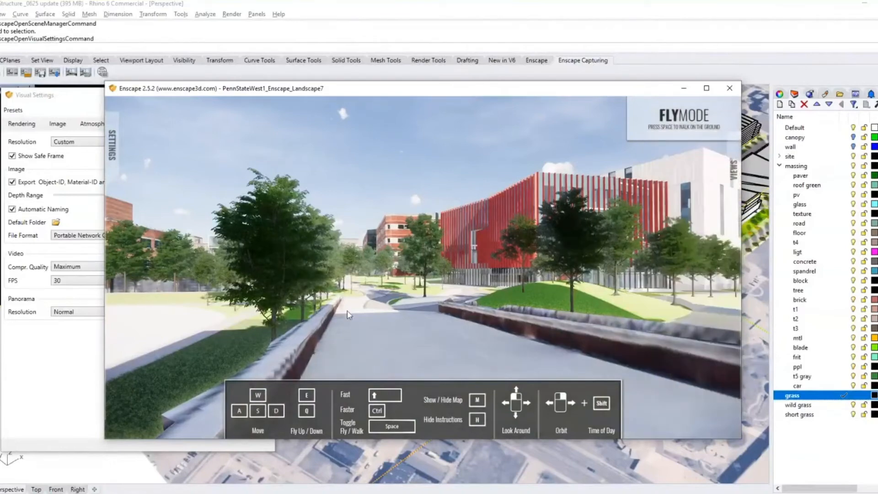
drag(348, 314, 217, 314)
drag(382, 208, 375, 208)
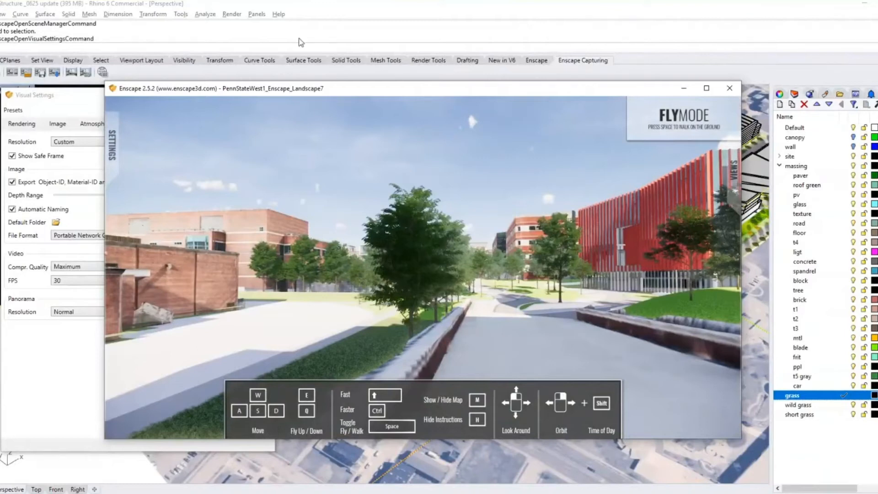
- Return to the Enscape capturing tools in Rhino and switch to the rendering folder in File Explorer
click(102, 72)
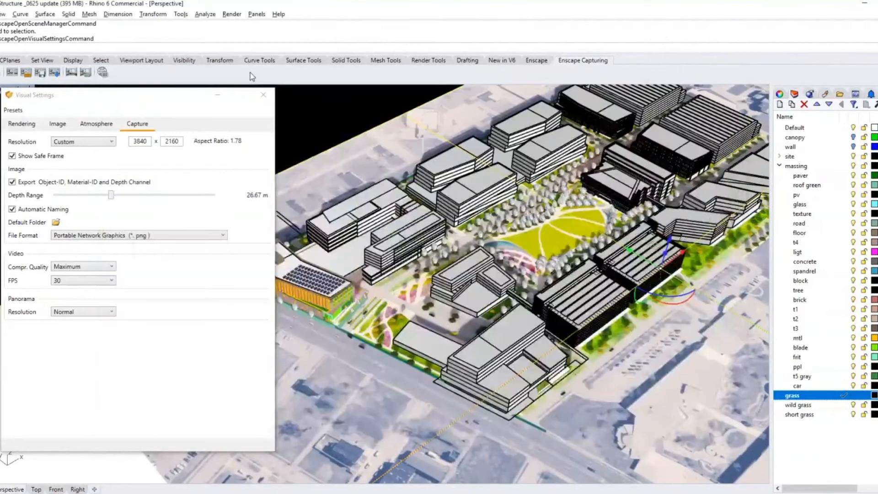
click(535, 61)
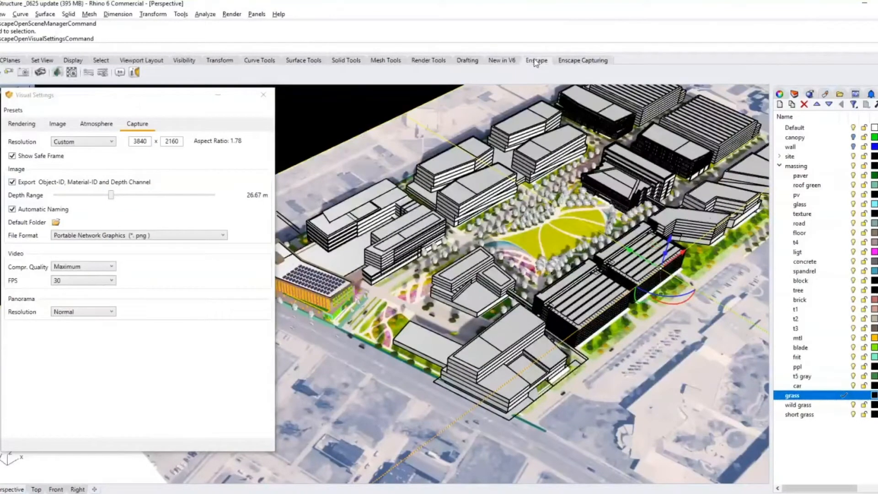
click(582, 61)
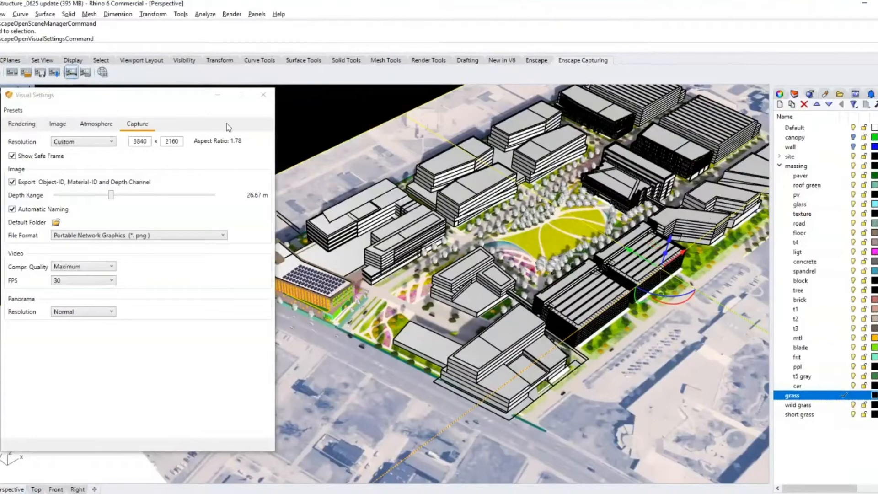
key(alt+Tab)
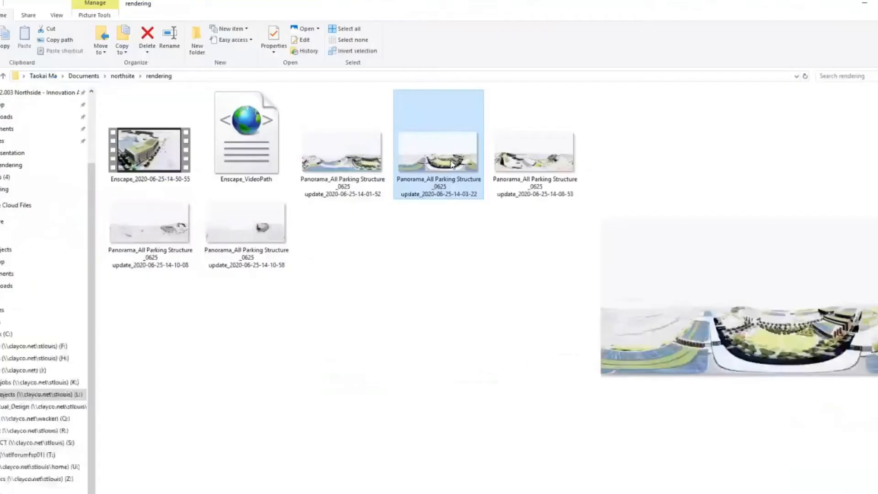
- View the 14-03-22 panorama image full size, minimize it, and switch to the Oakbrook 191206 Roundme tour in Chrome
double_click(452, 164)
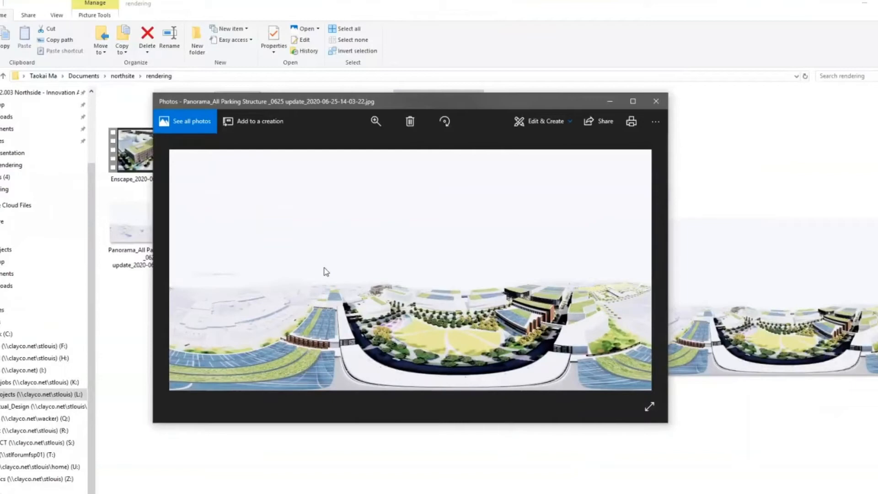
click(610, 101)
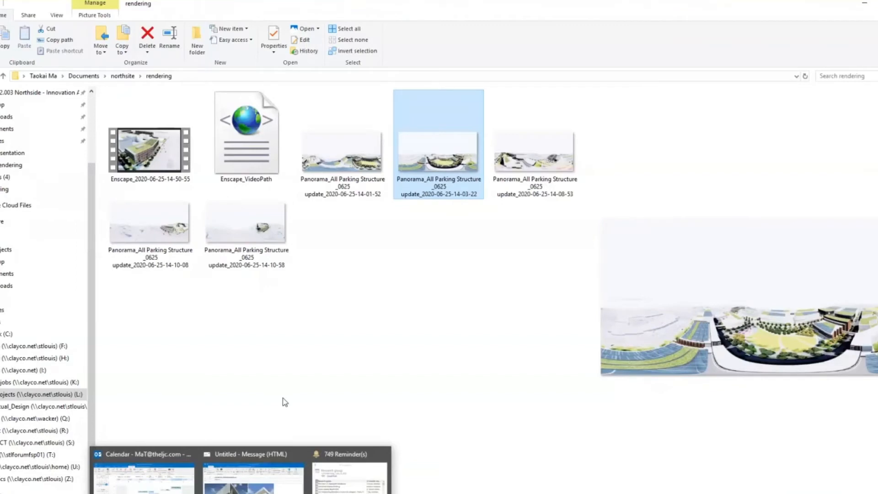
click(216, 493)
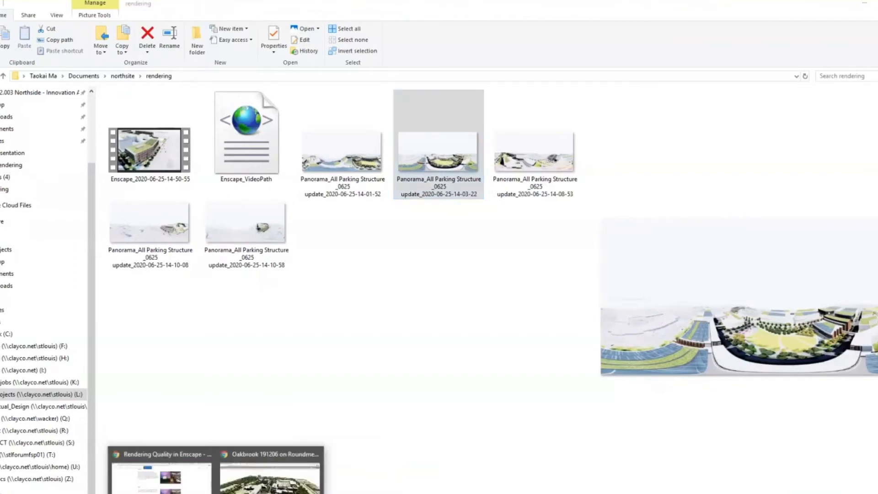
click(269, 476)
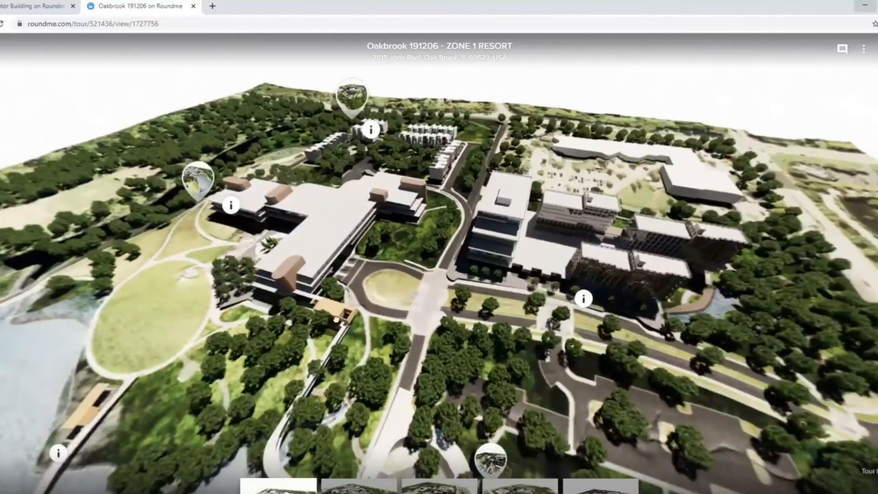
- Look around the Zone 1 Resort panorama, jump to the linked panorama beside the oval lawn, and look around from there
drag(336, 319, 311, 335)
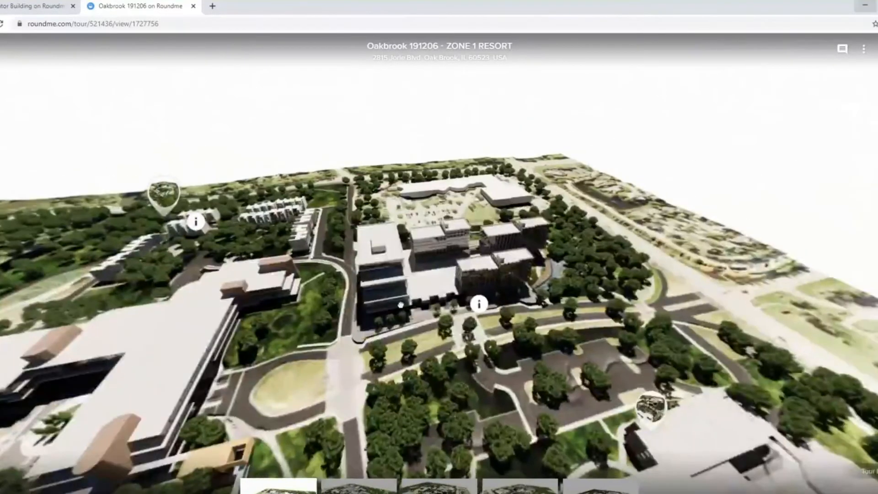
drag(400, 305, 480, 279)
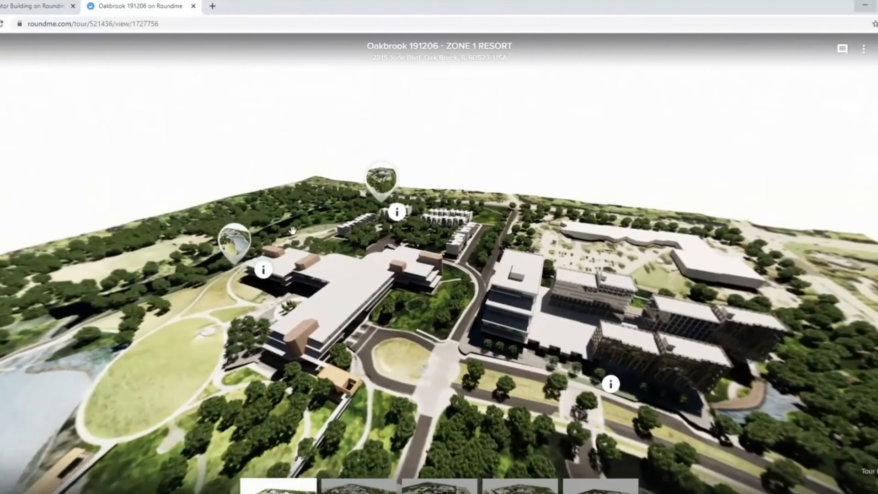
drag(240, 247, 247, 226)
click(247, 225)
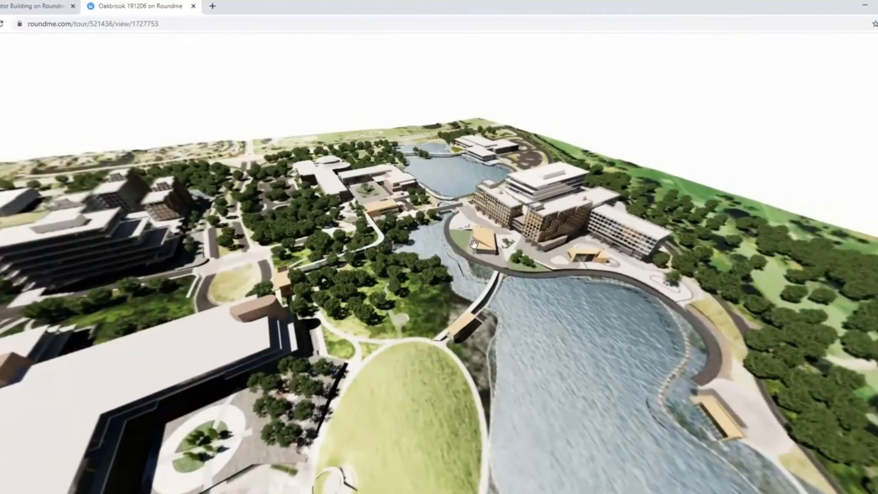
drag(430, 393, 445, 348)
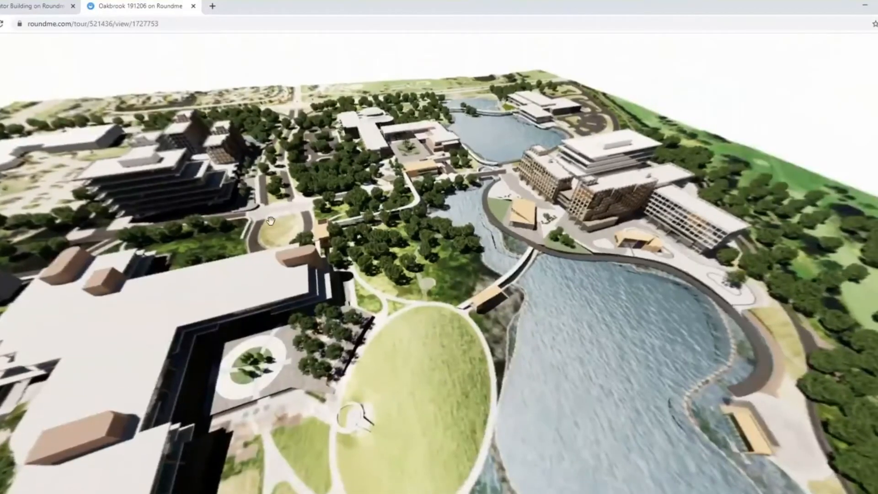
drag(271, 221, 287, 205)
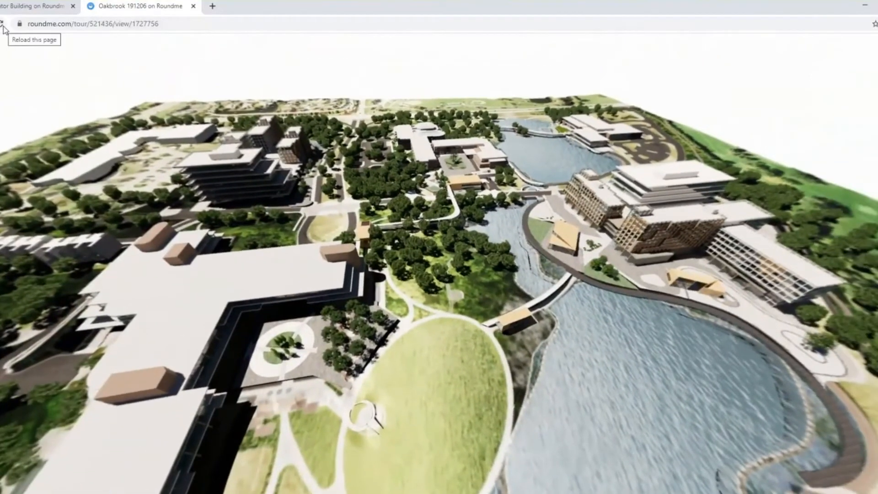
- Reload the tour at Zone 1 Resort and view the Zone 2 Recreation View on Bridge and Zone 5 Reserve COB 3rd Floor images
click(3, 27)
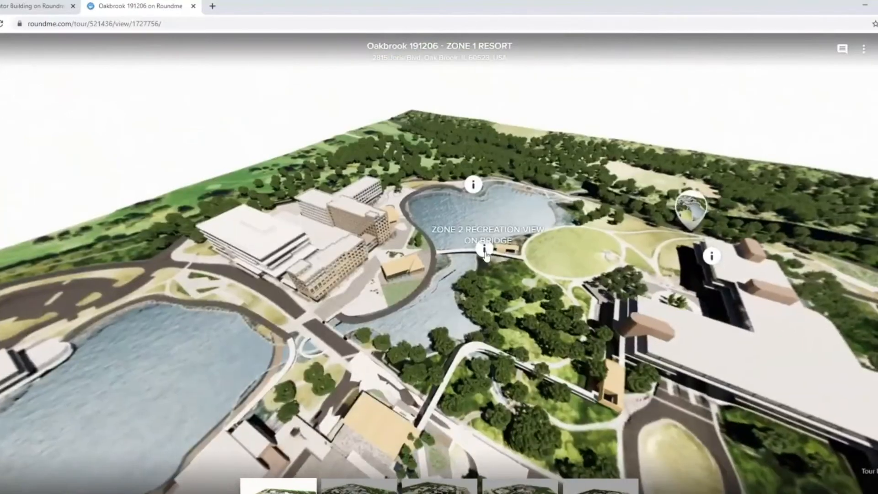
drag(485, 254, 422, 239)
click(420, 237)
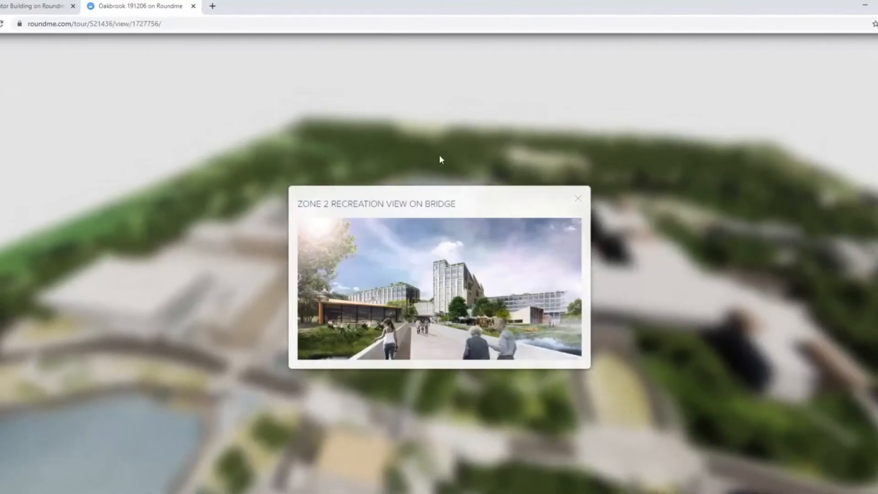
click(441, 159)
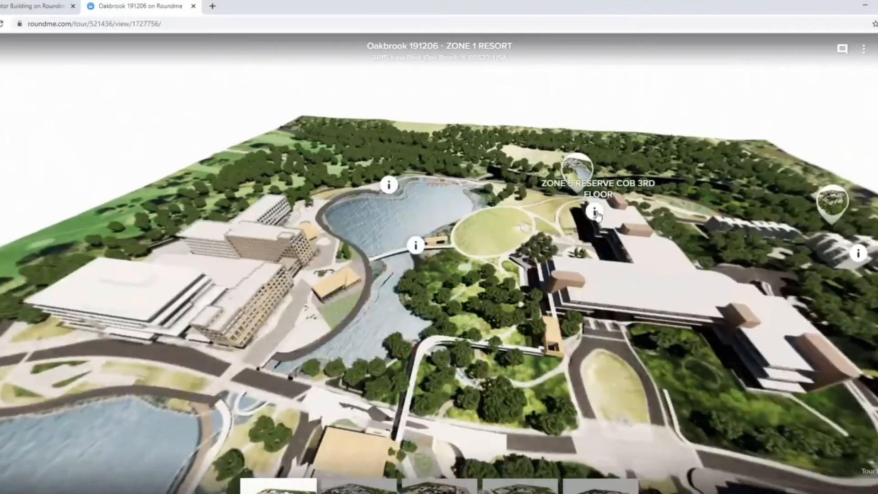
click(594, 211)
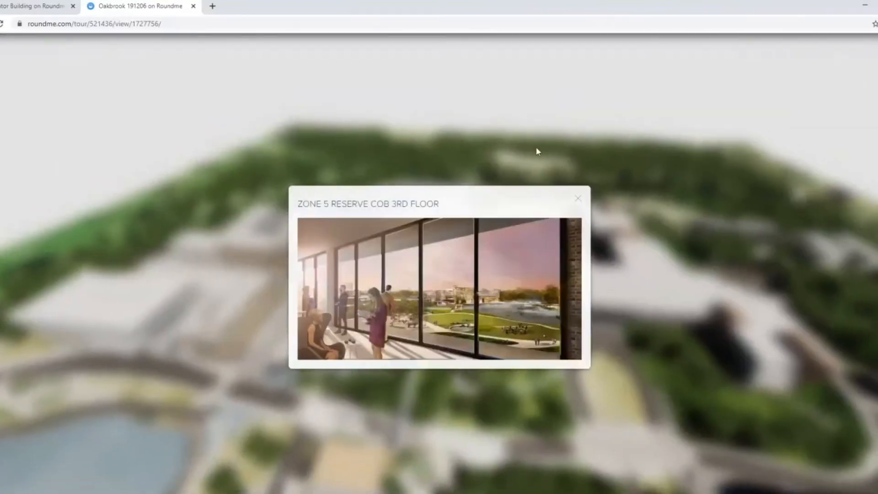
click(536, 147)
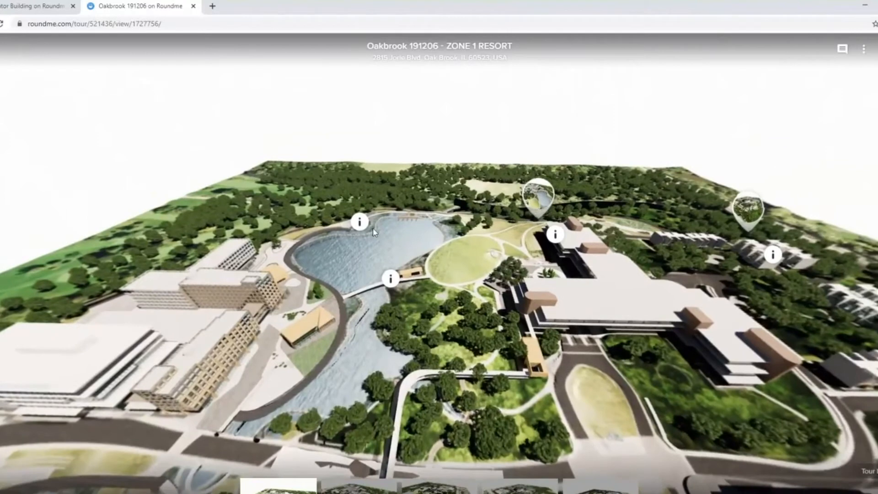
- View all the Zone 2 Recreation Seasonal Views Toward COB images and close them
click(371, 225)
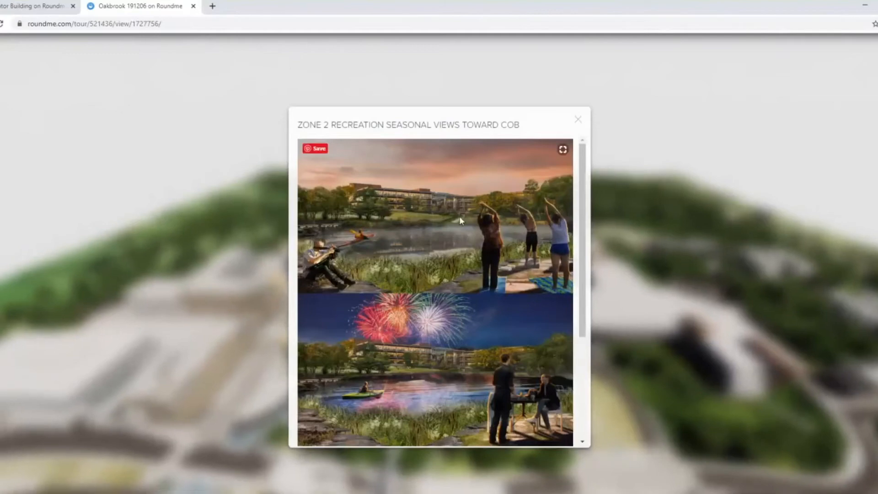
scroll(460, 220, down, 3)
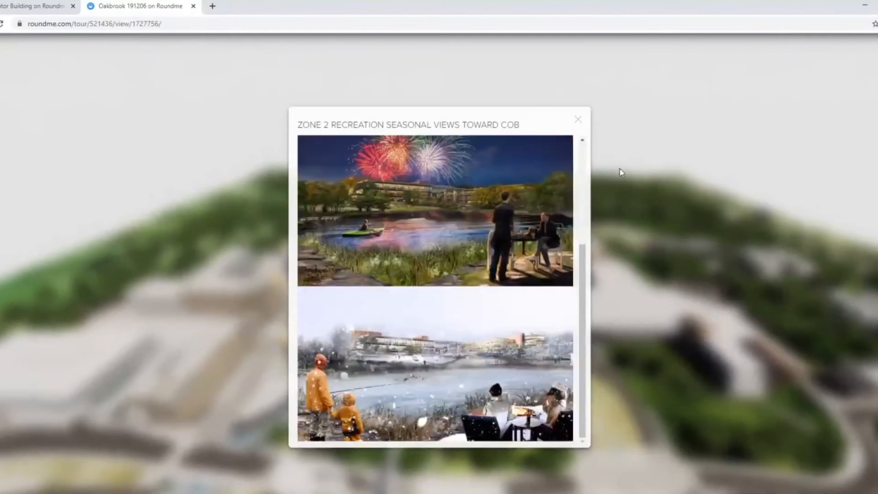
click(623, 172)
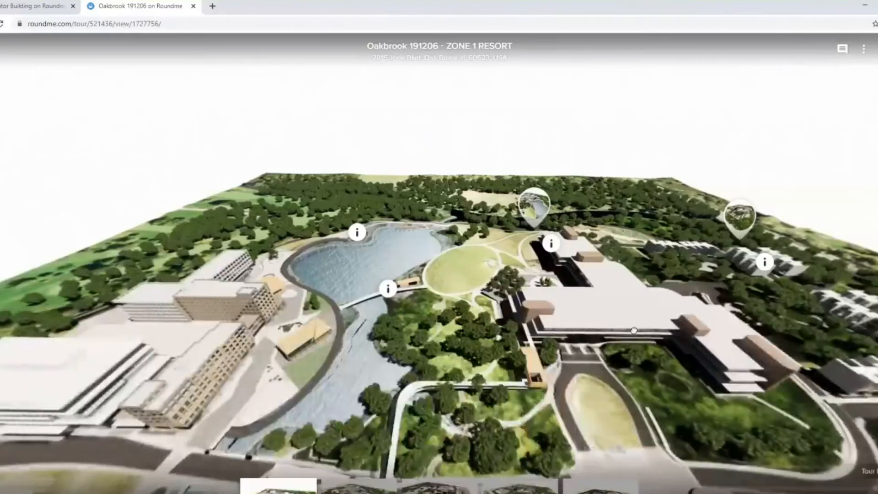
- Turn the Zone 1 Resort panorama toward the central buildings, reveal the tour's satellite map and examine the panorama locations on it
drag(633, 330, 551, 267)
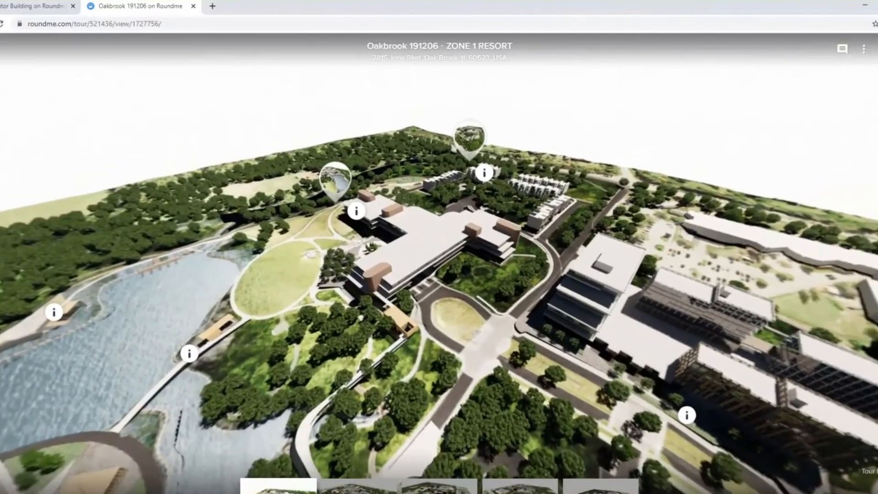
click(875, 287)
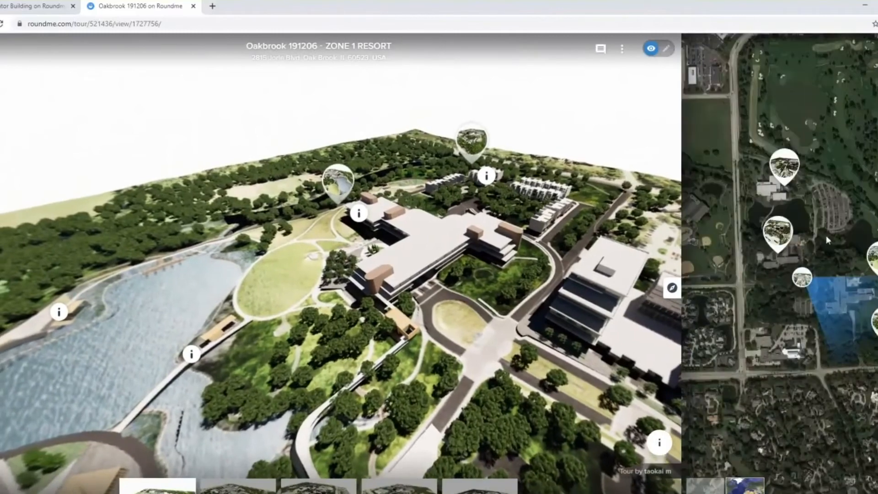
drag(826, 235, 766, 335)
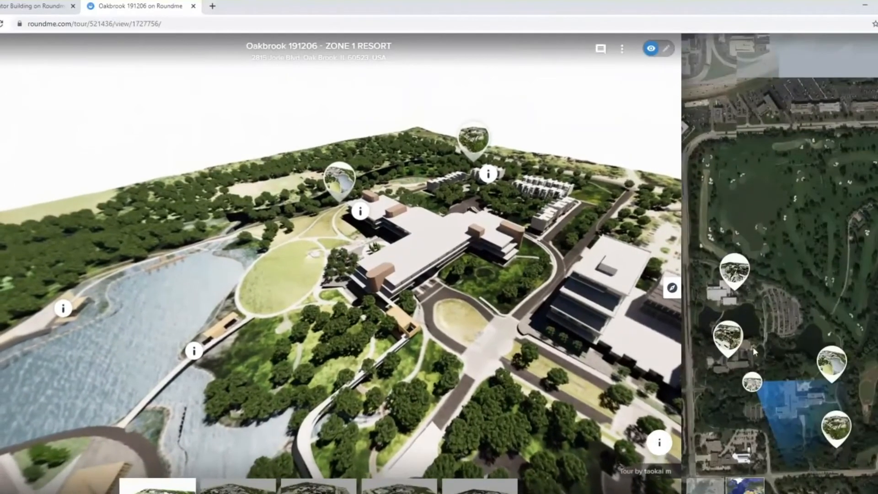
scroll(766, 334, down, 1)
scroll(760, 333, up, 3)
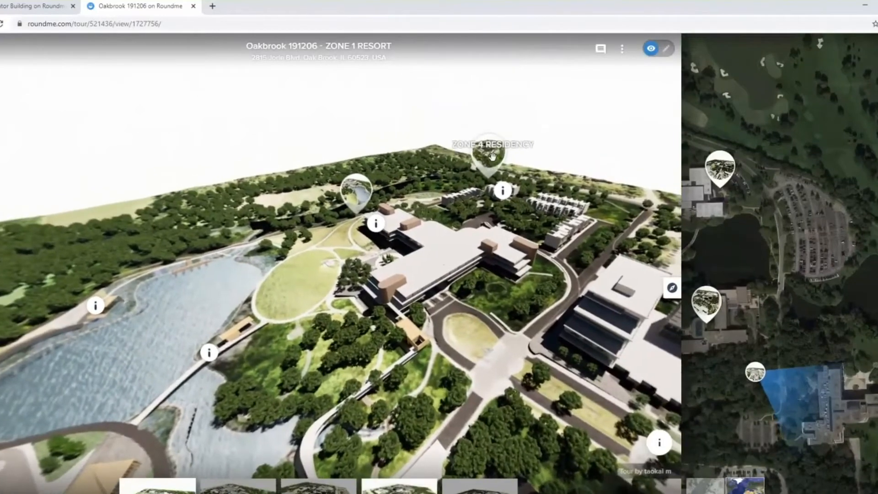
- Visit the Zone 4 Residency panorama and, from the map, the Retreat zone's panorama, looking around the campus in each
click(492, 157)
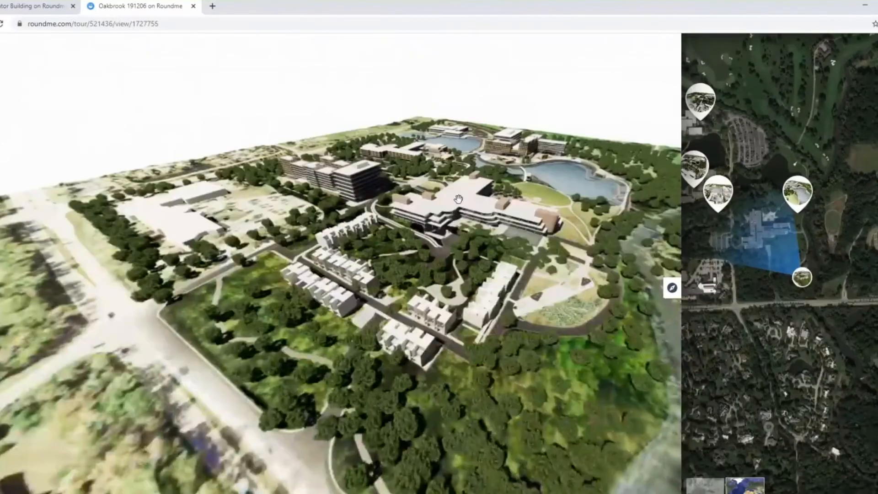
drag(458, 199, 408, 231)
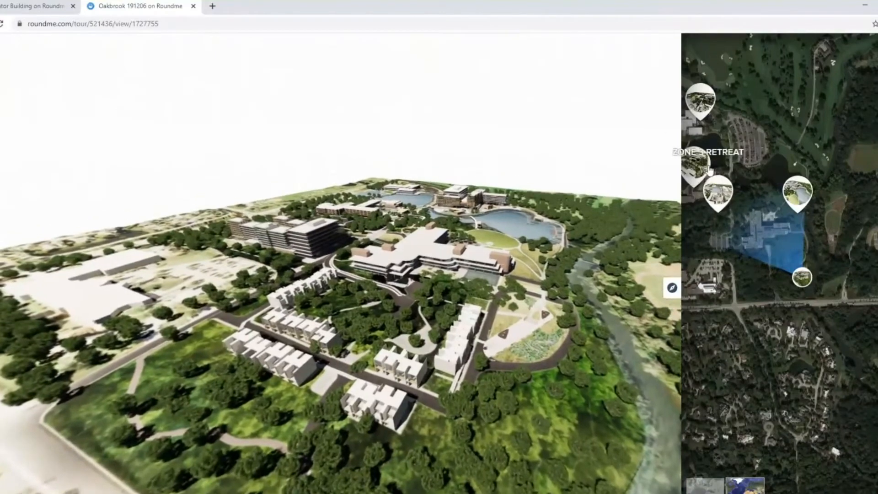
click(708, 168)
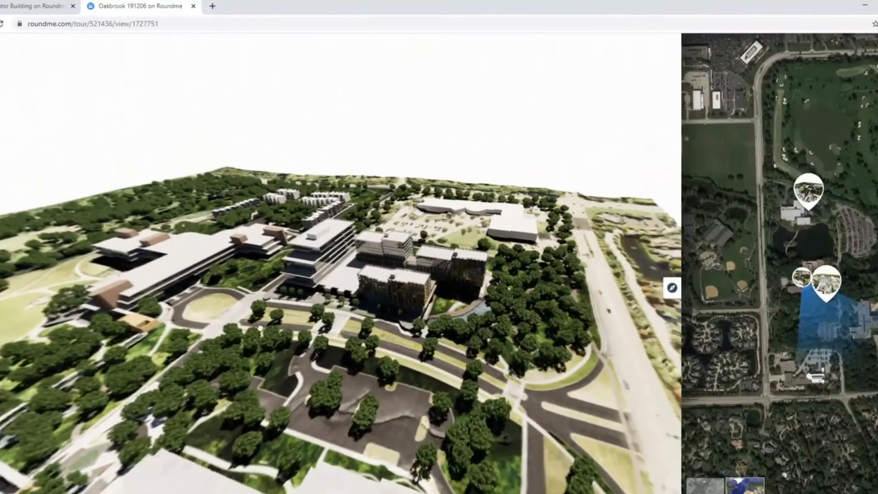
drag(185, 306, 393, 223)
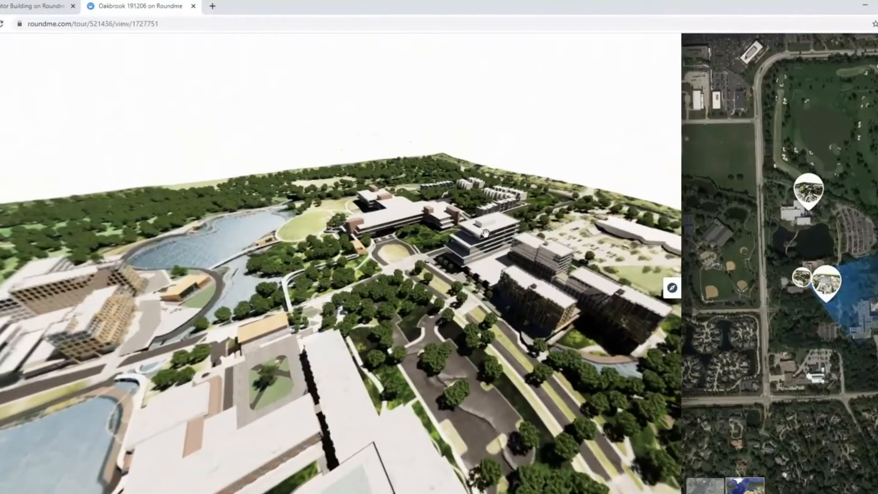
drag(394, 312, 432, 256)
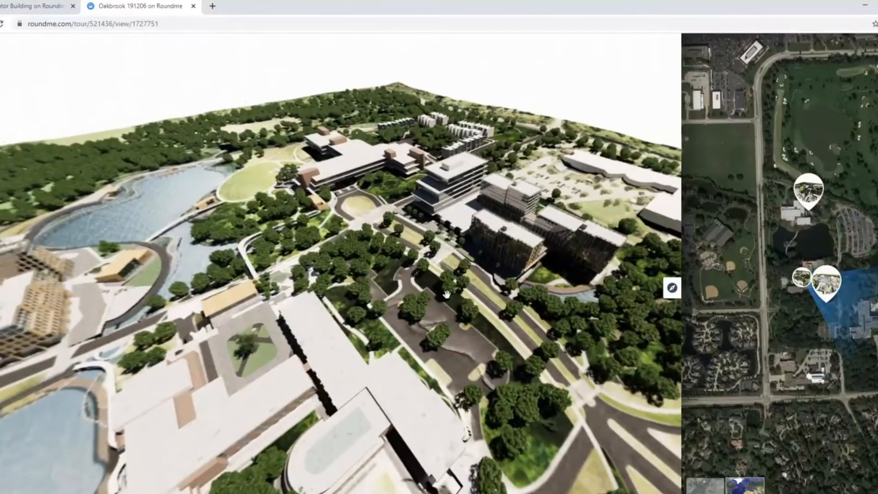
drag(446, 293, 351, 280)
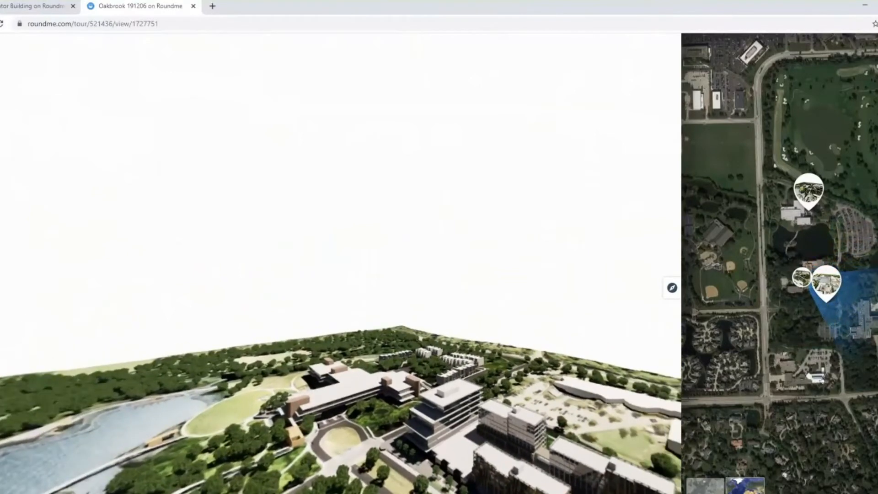
- Switch back to the All Parking Structure model in Rhino and show the main Enscape tools
key(alt+Tab)
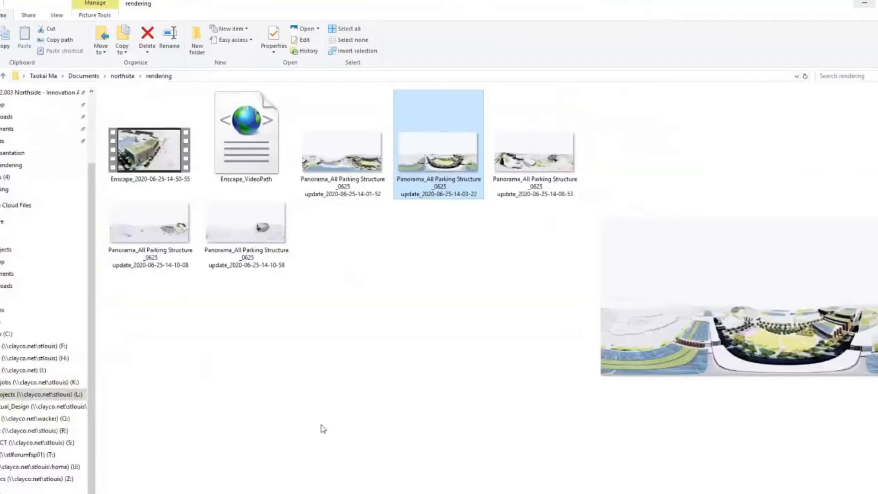
mouse_move(373, 482)
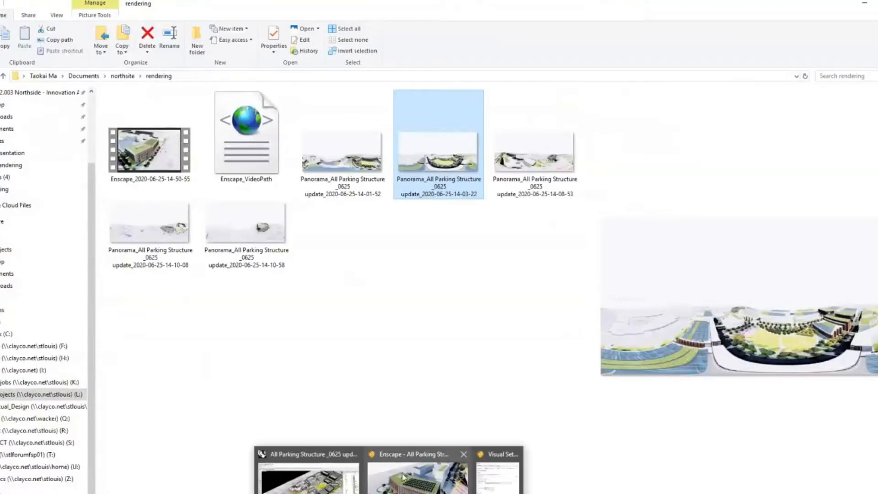
click(356, 479)
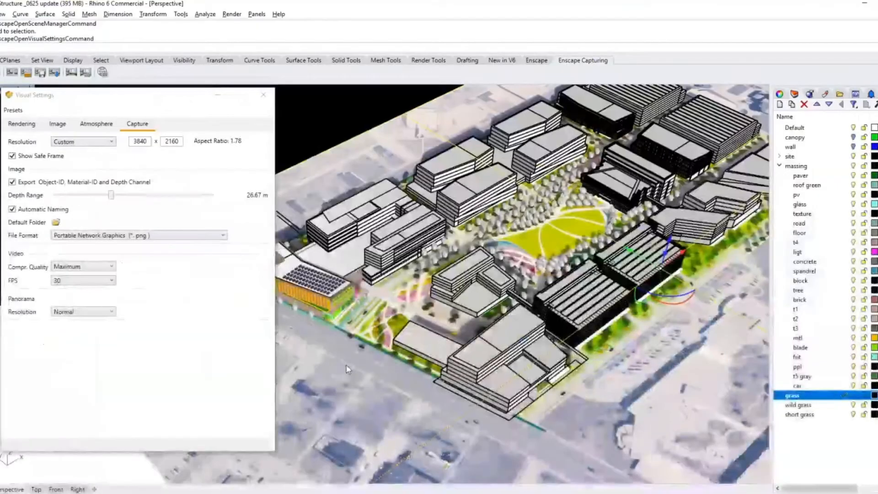
click(529, 63)
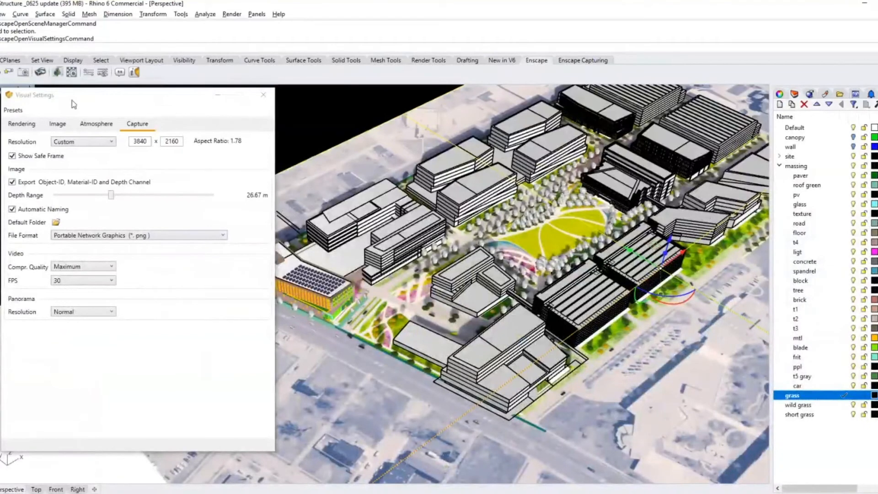